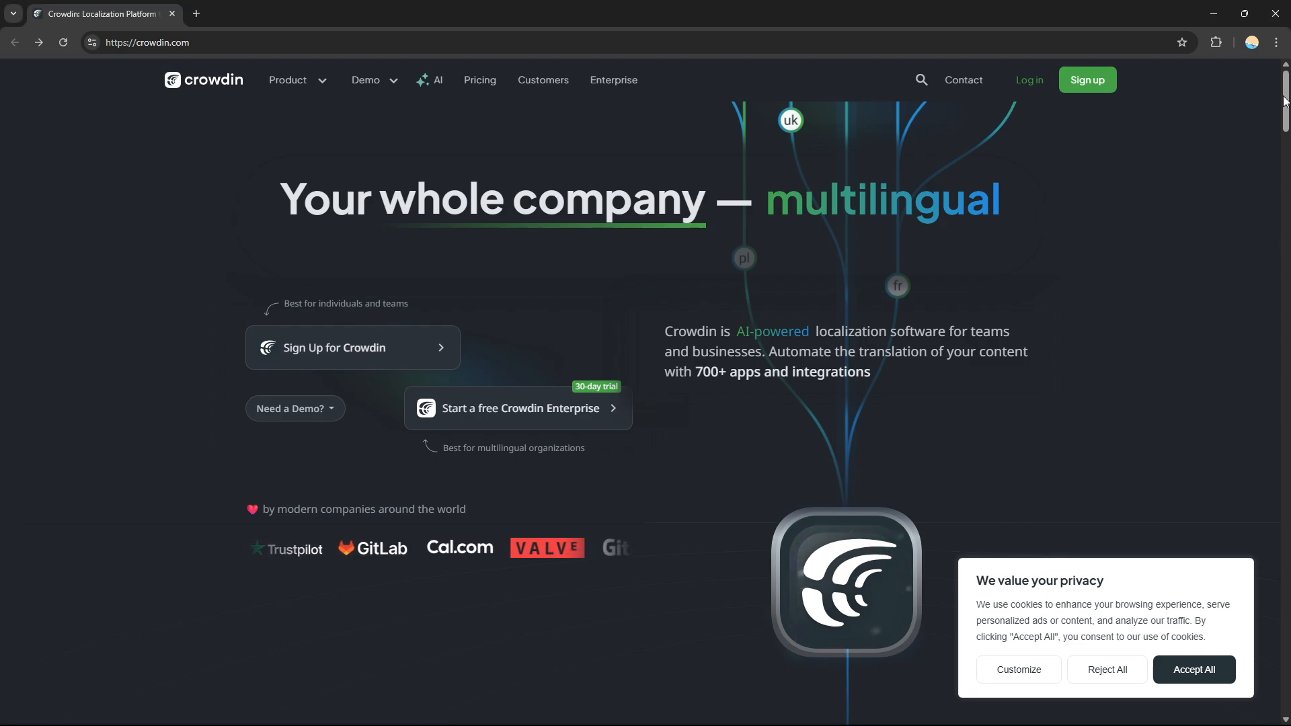
Step: Look through the introduction on the Crowdin home page down to the AI translations section
scroll(646, 390, down, 2)
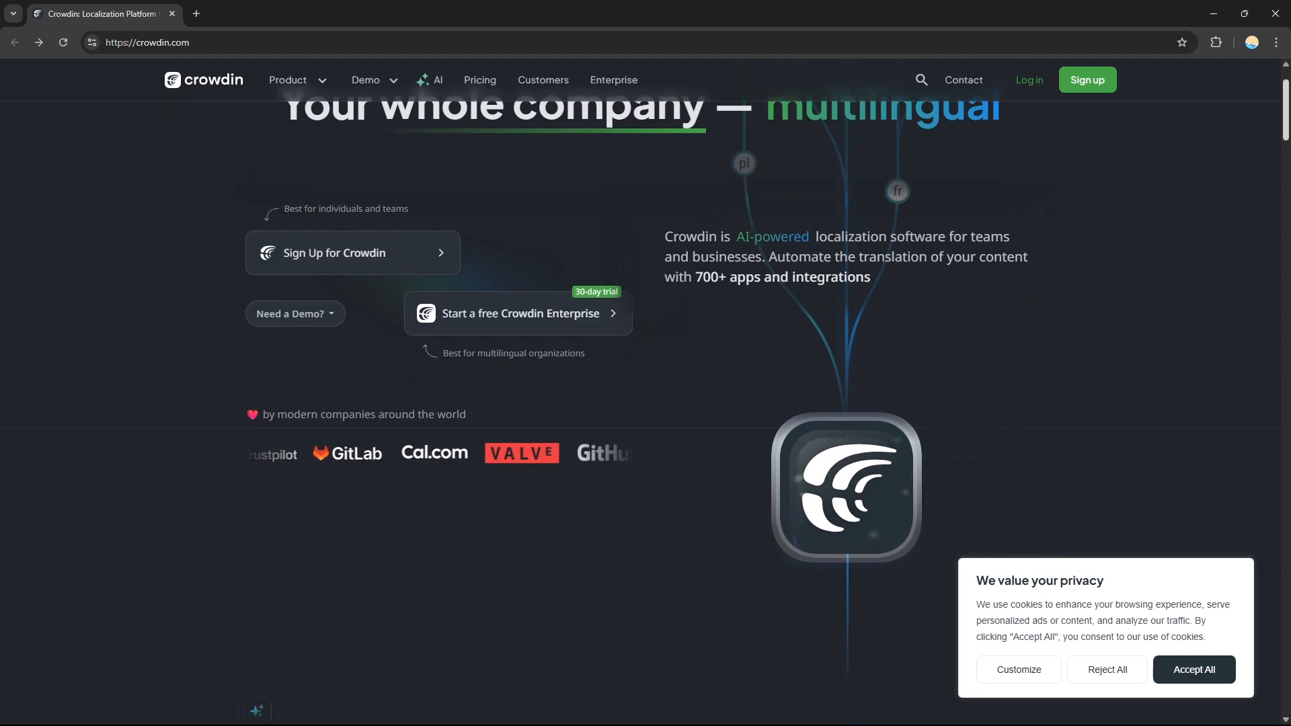
scroll(645, 391, down, 1)
scroll(646, 390, down, 1)
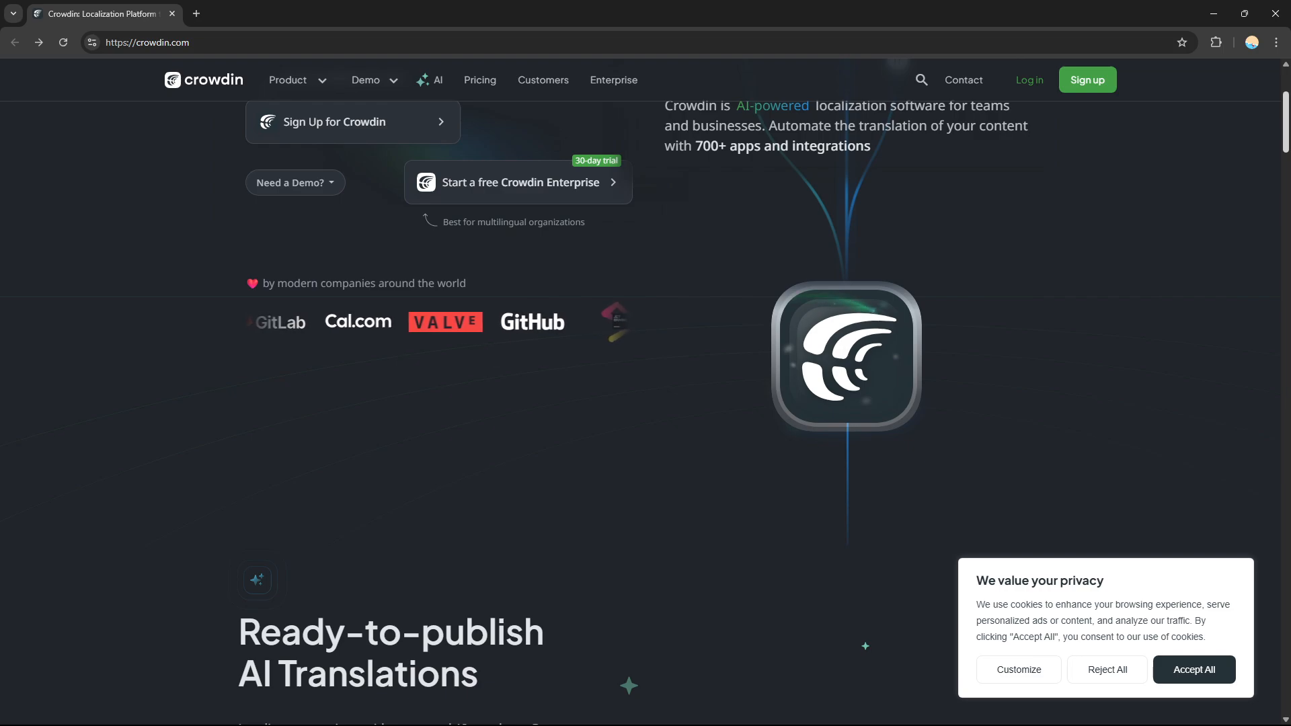
scroll(634, 392, down, 1)
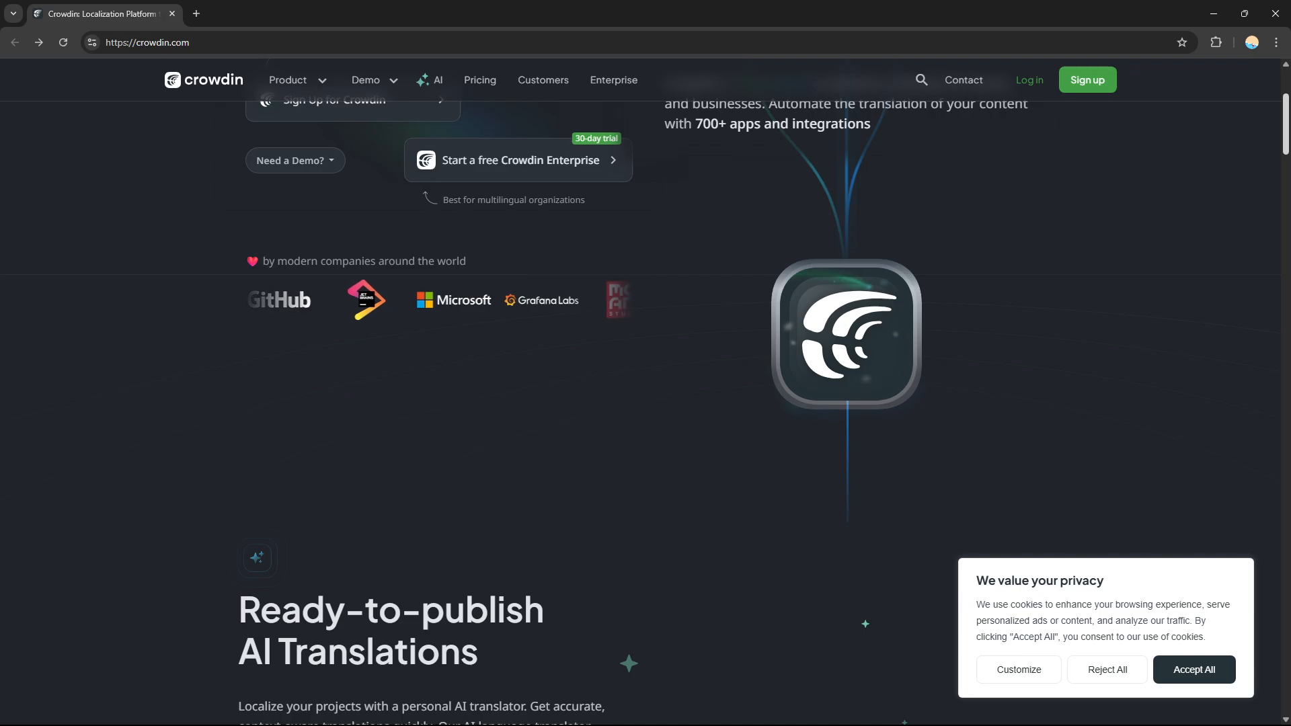
scroll(646, 390, down, 3)
scroll(646, 390, up, 7)
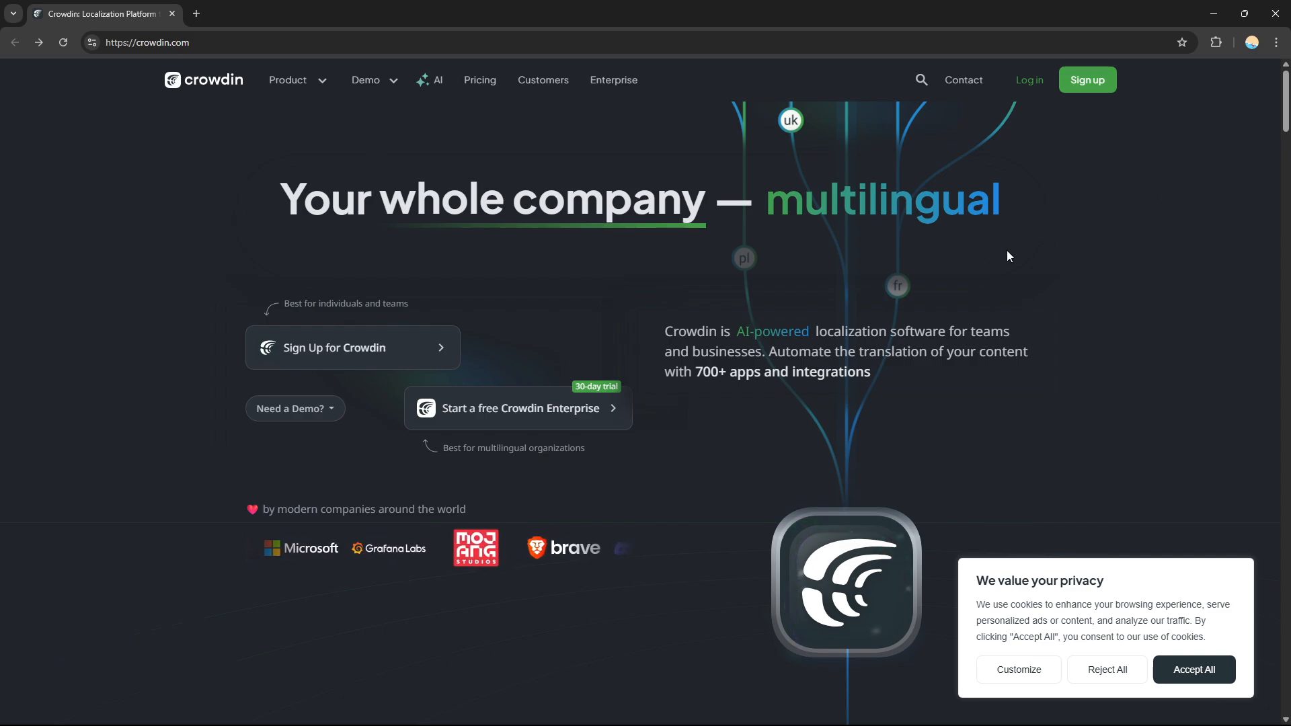
Step: Sign up for a crowdin.com account with Google and accept all cookies
click(1093, 86)
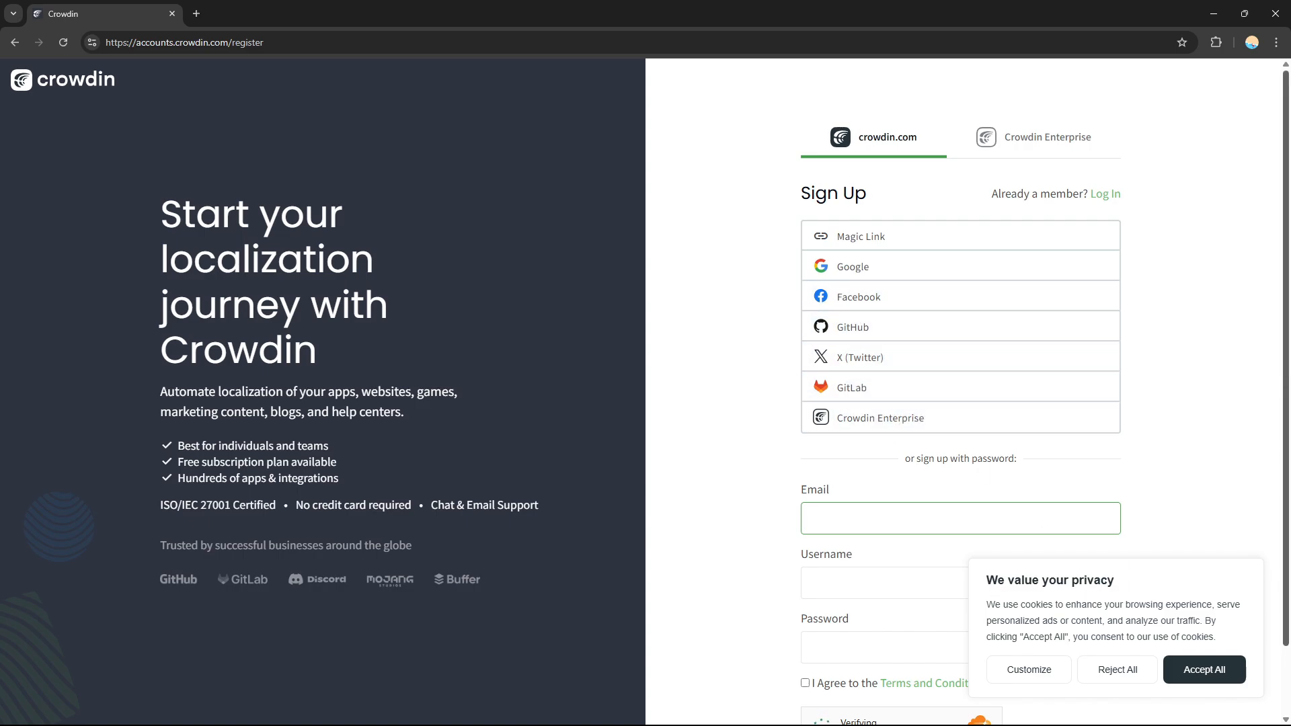
scroll(800, 511, down, 1)
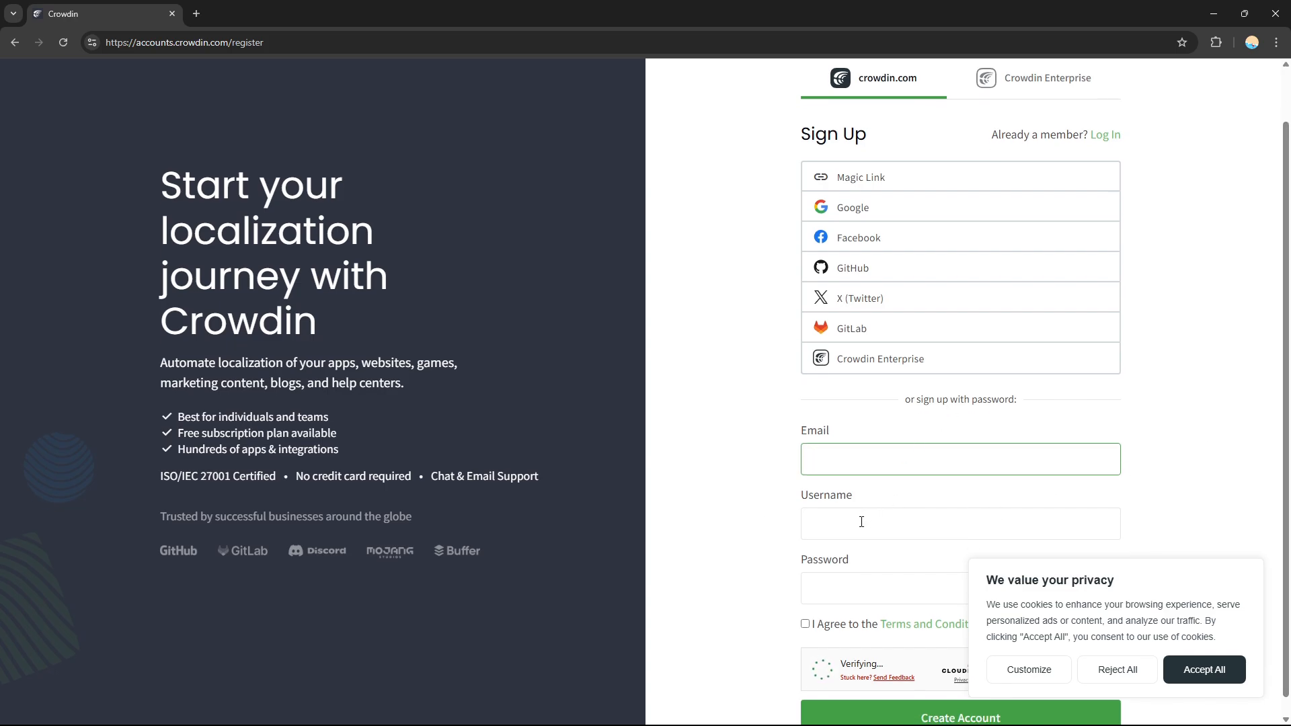
scroll(908, 336, up, 1)
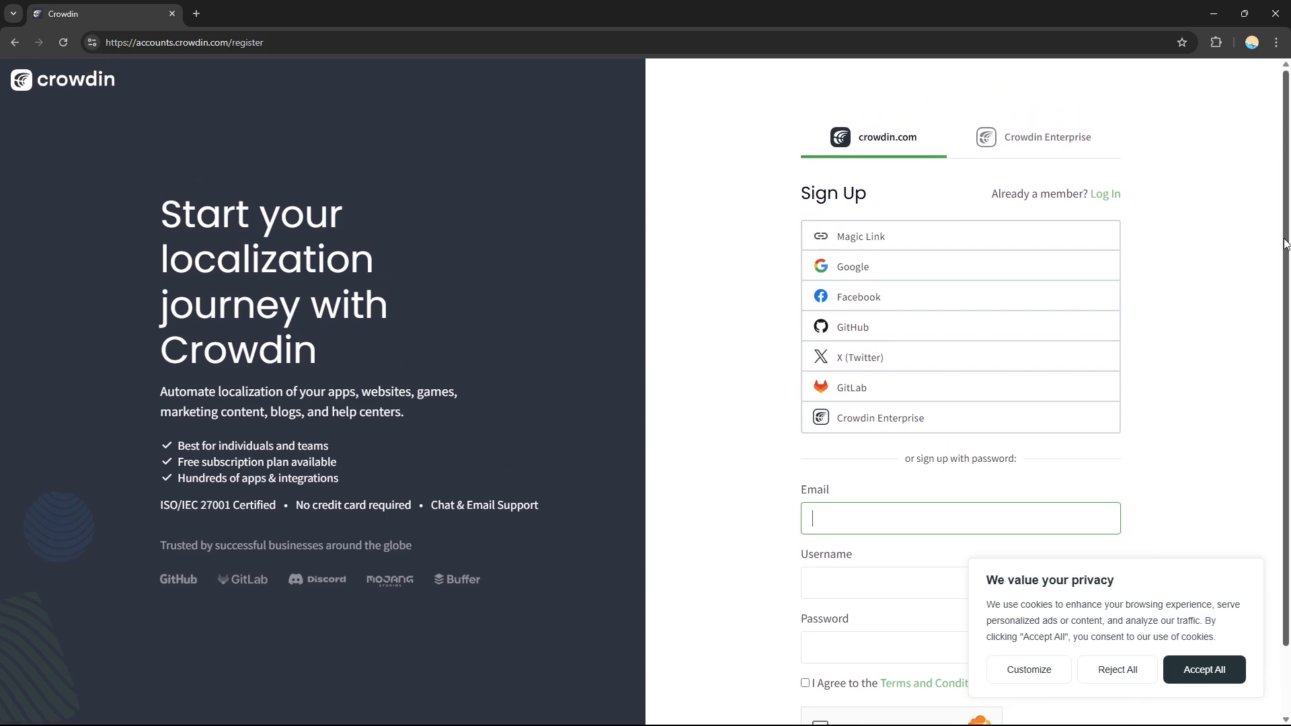
click(892, 270)
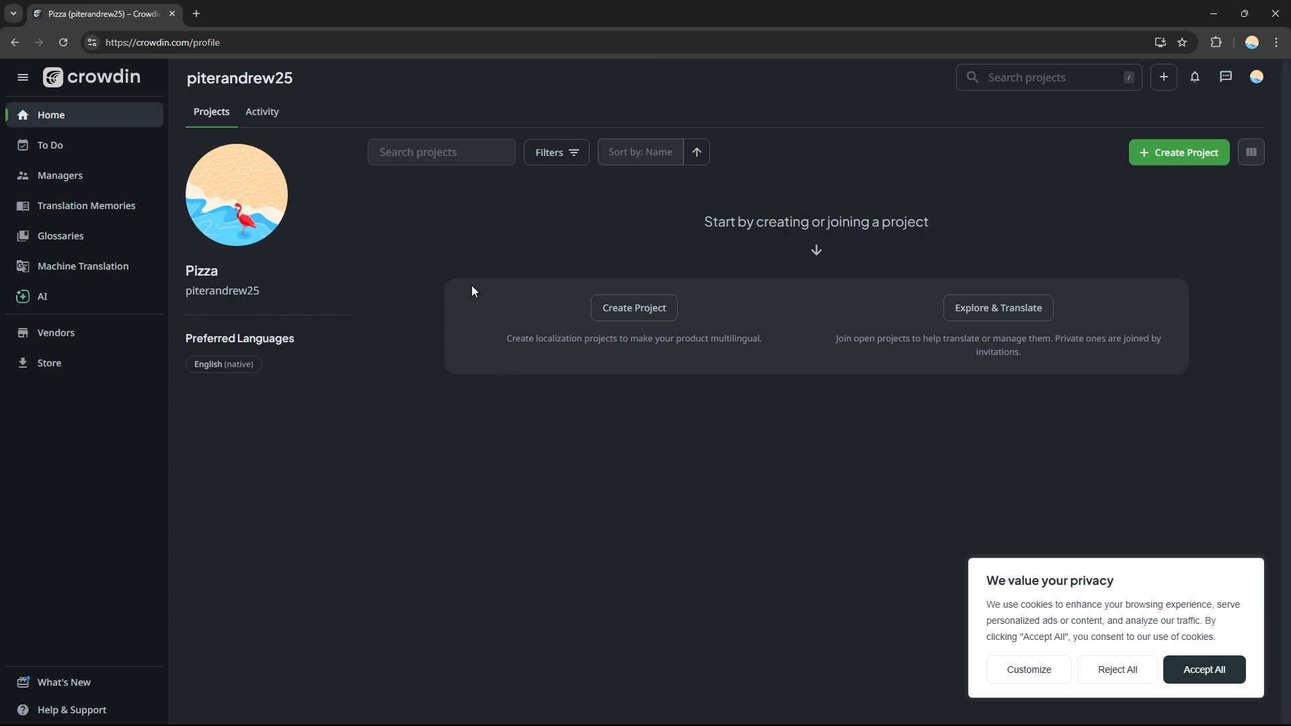
click(1228, 665)
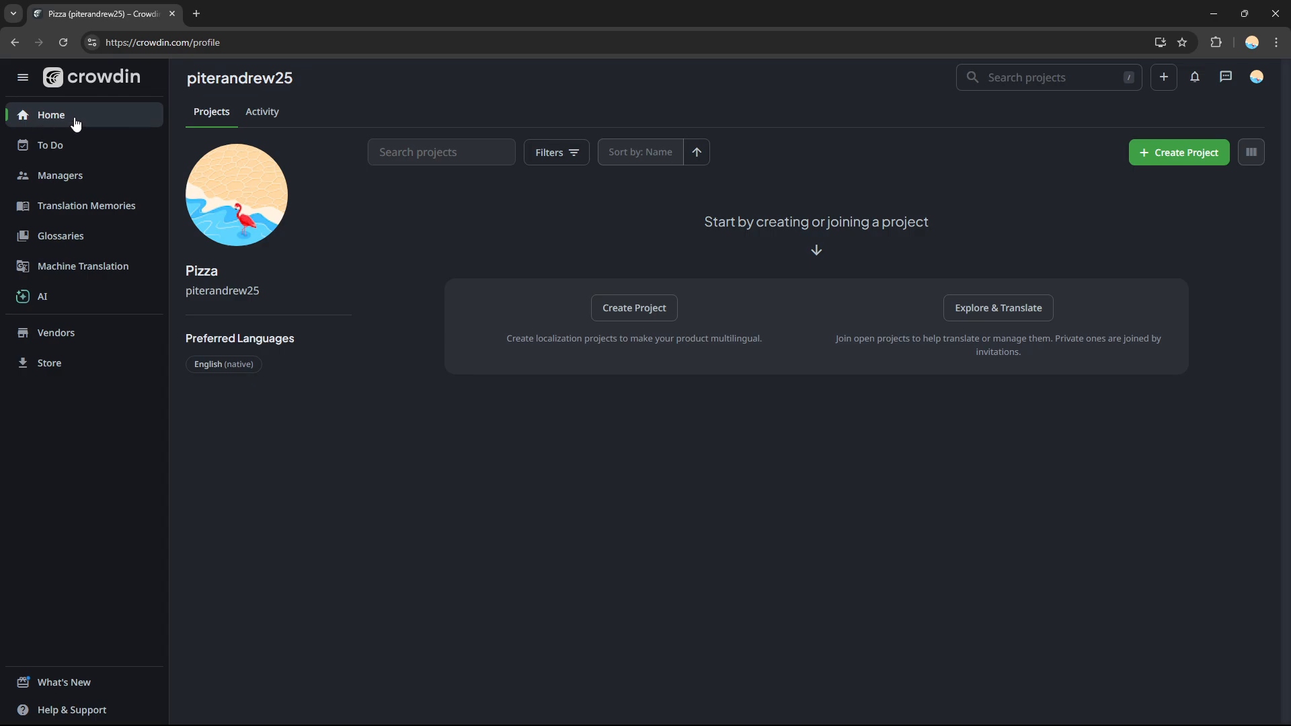
Step: Look through the To Do, Managers, Translation Memories, Glossaries and Machine Translation pages, and return to the home page
click(78, 144)
click(78, 180)
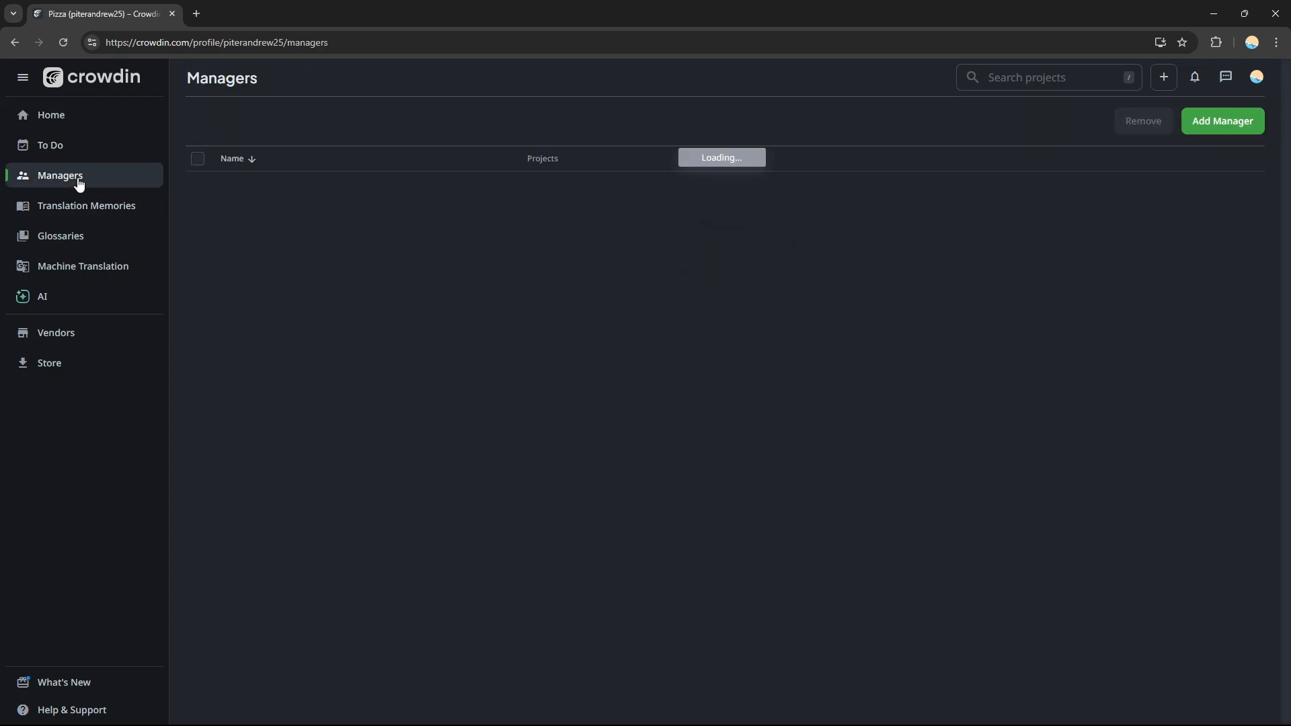
click(101, 211)
click(87, 243)
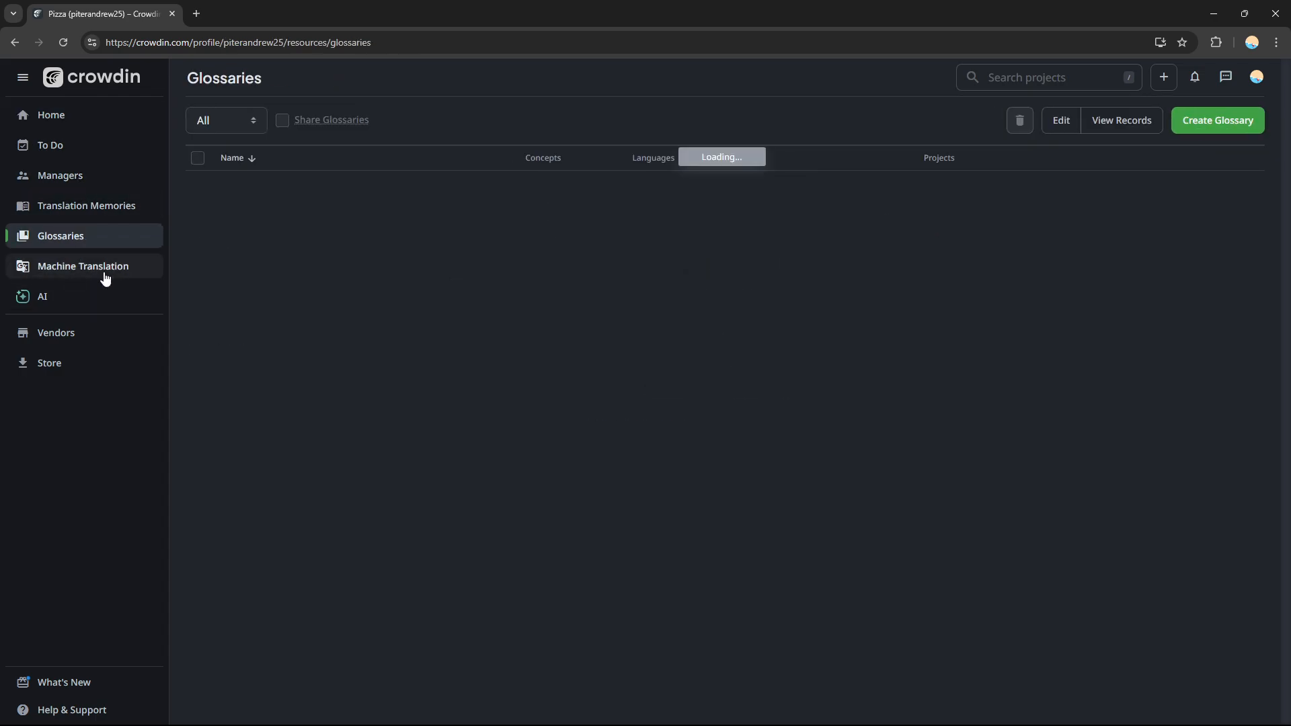
click(86, 272)
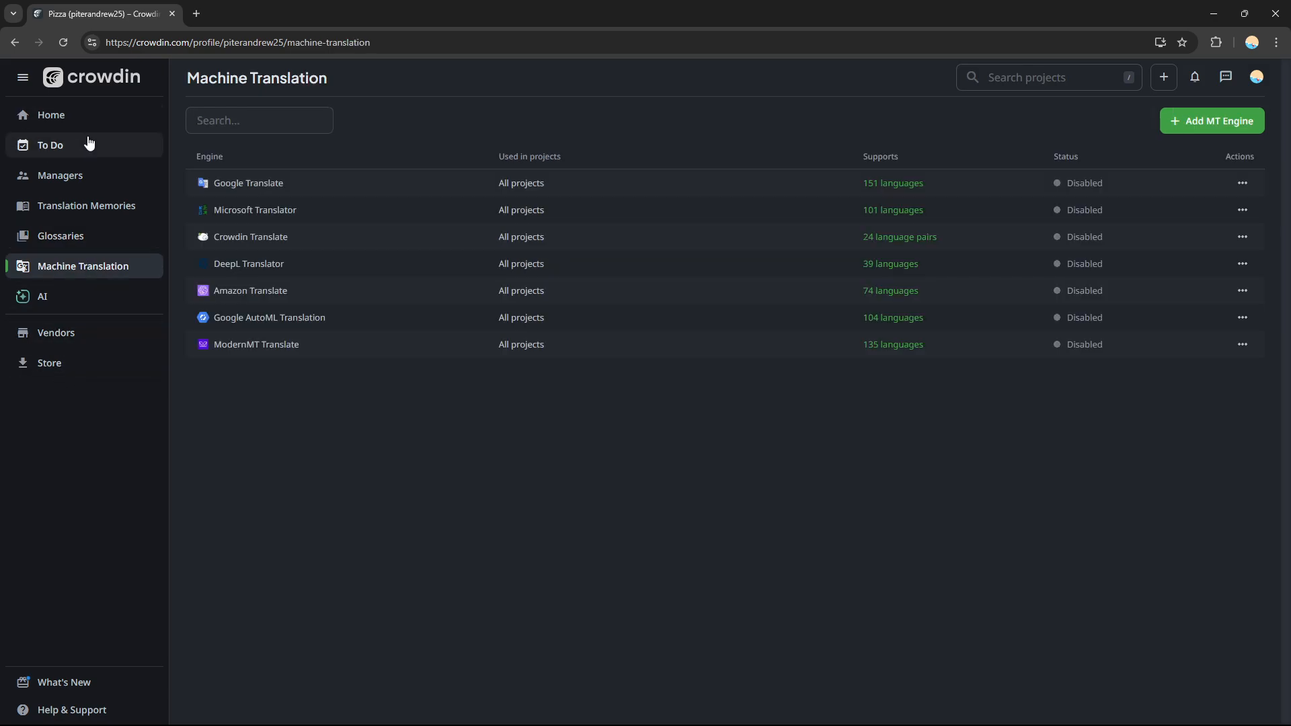
click(75, 118)
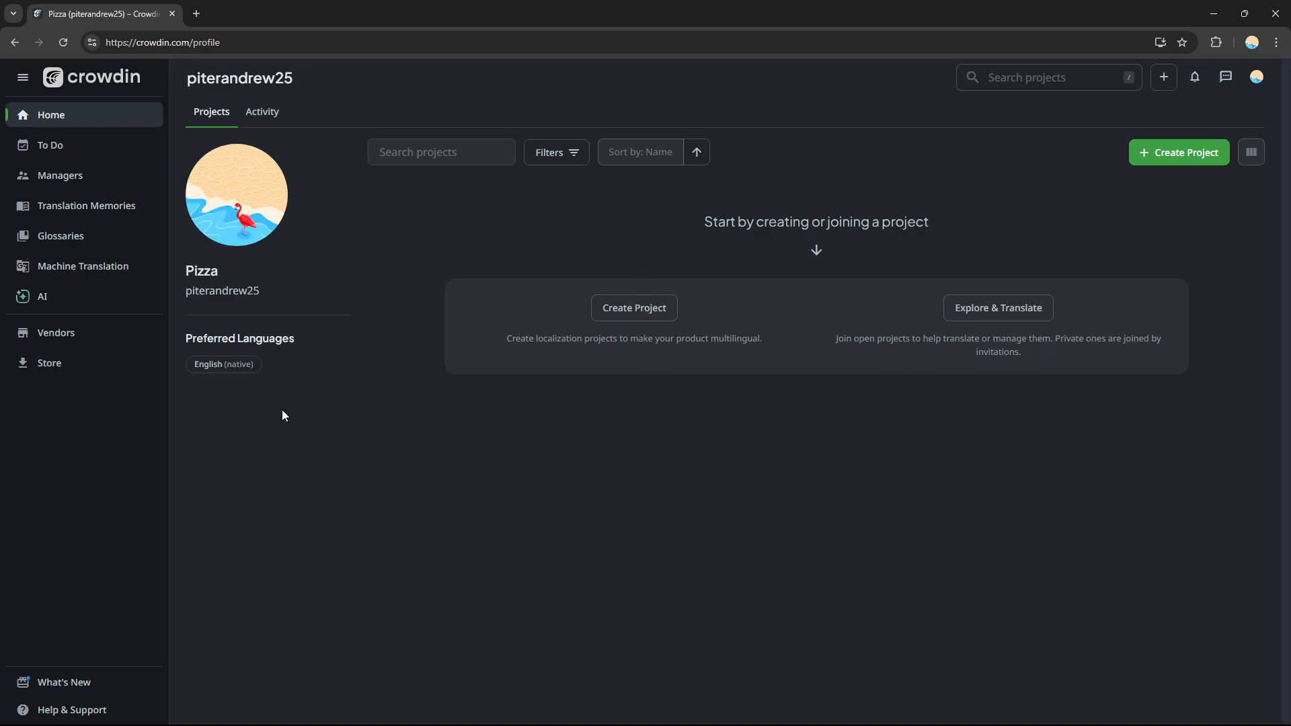
Step: Start a new project and name it "Projuct"
click(1162, 156)
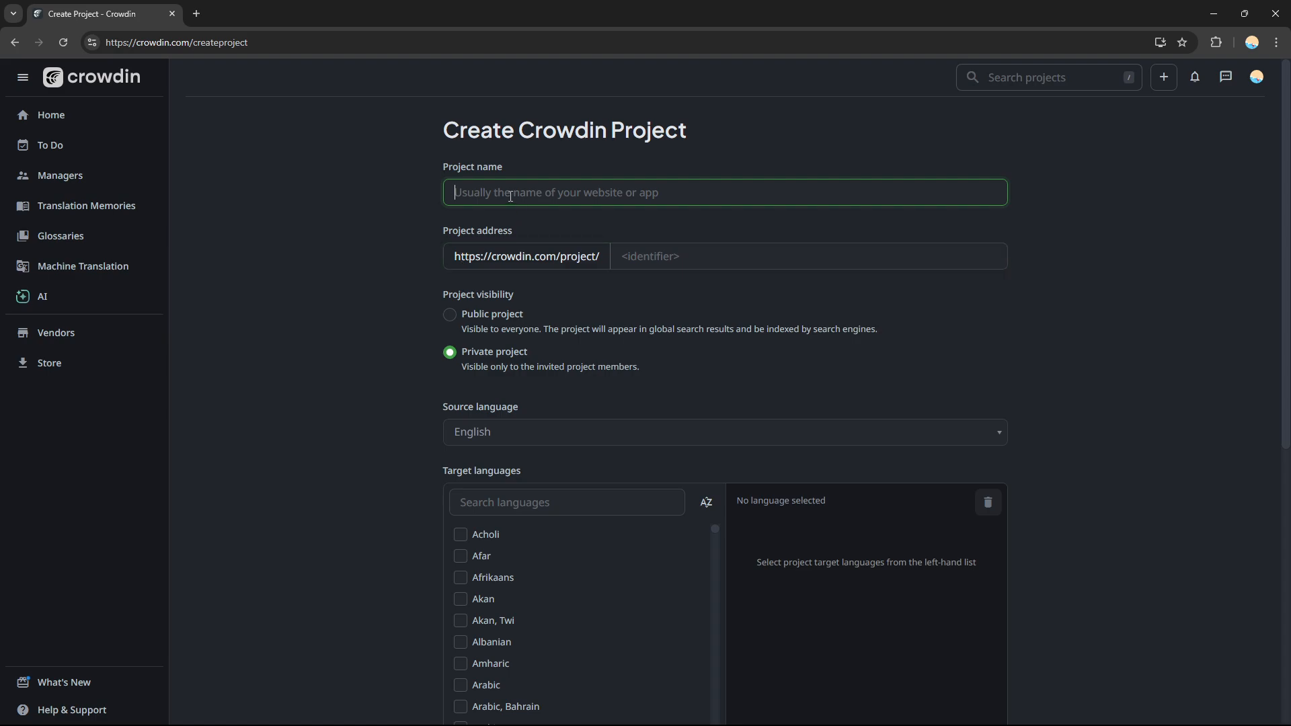
text(Projuct)
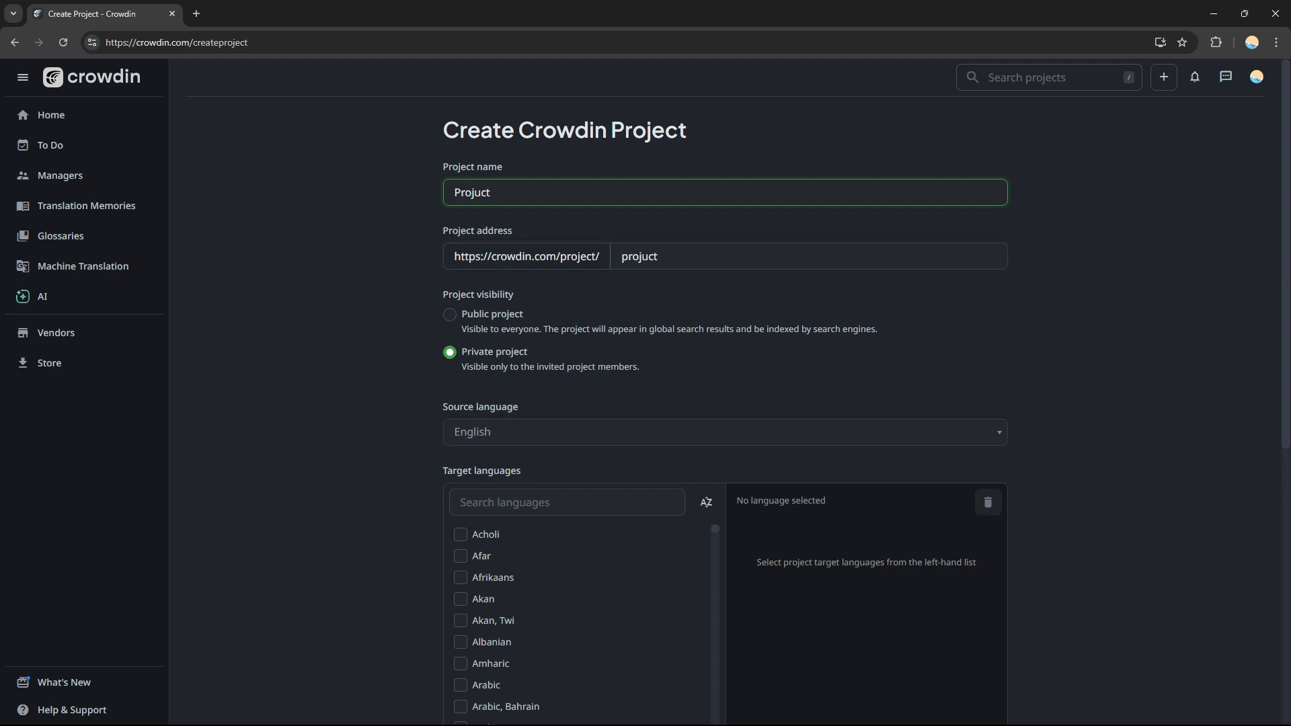
Step: Examine the source language choices, the target language list and the project type options in the new project form
scroll(470, 256, down, 1)
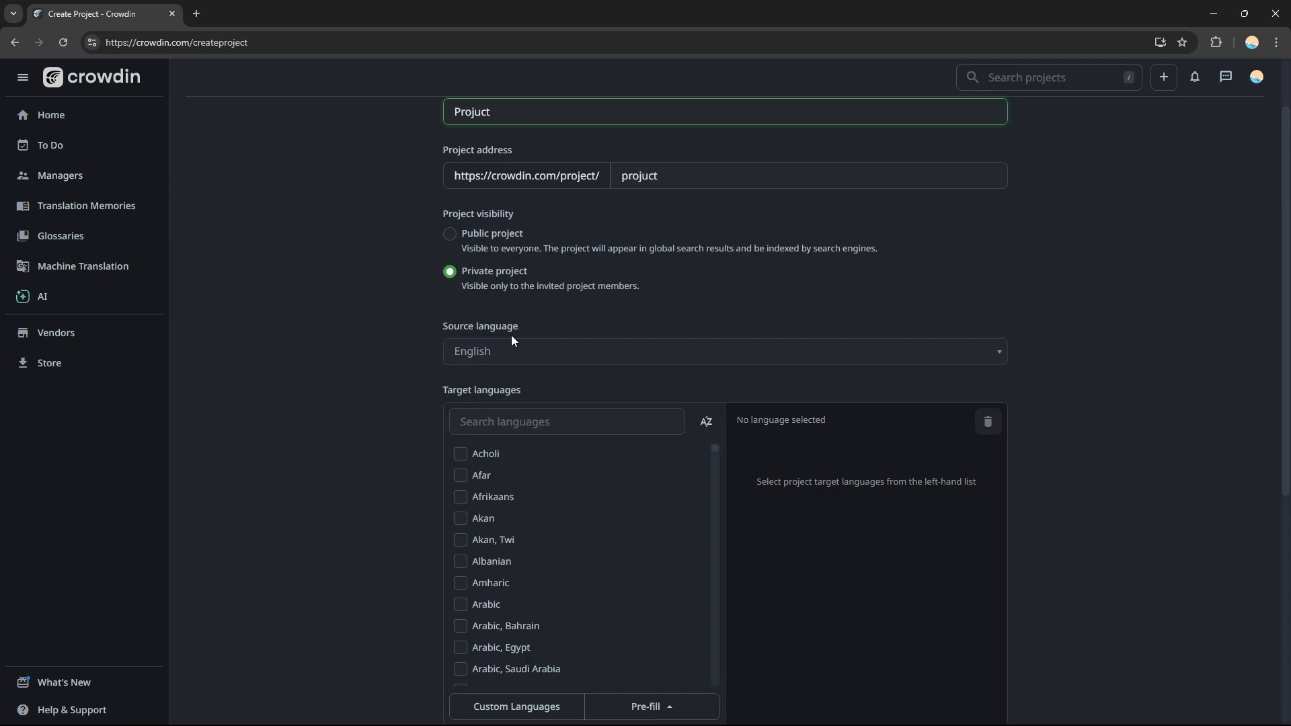
click(540, 360)
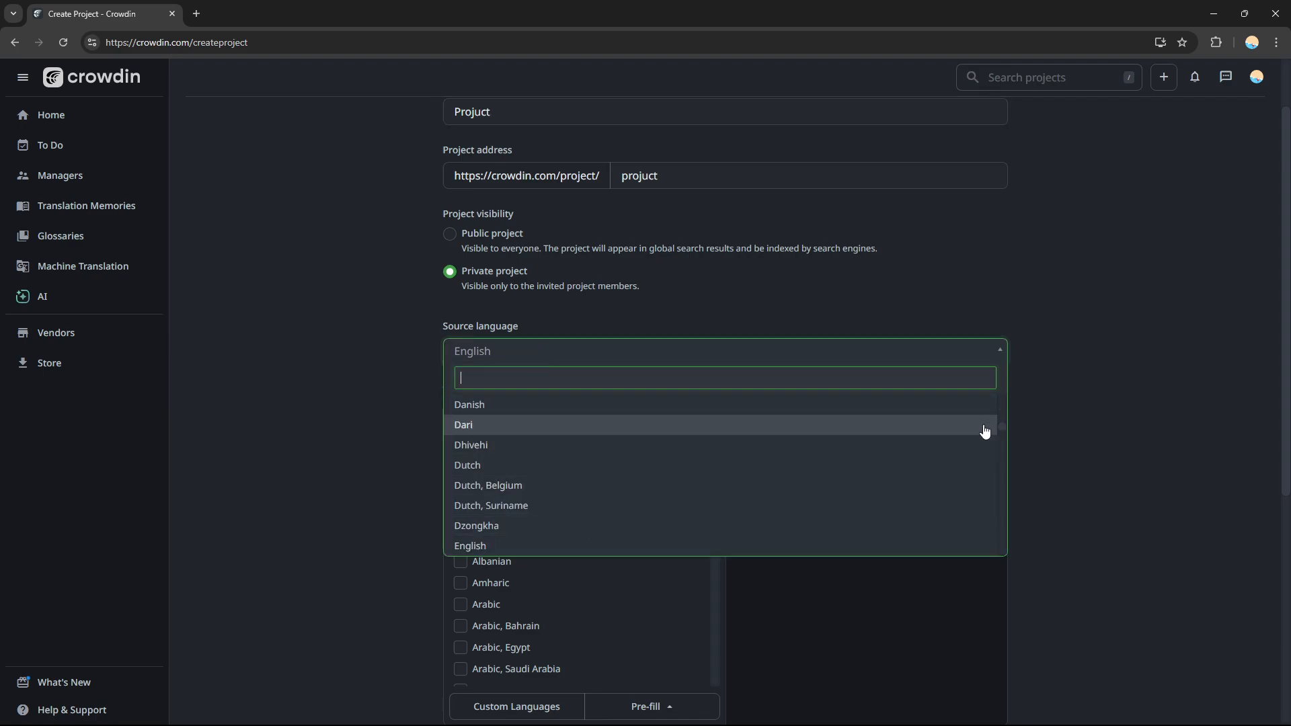
drag(1004, 426, 1006, 395)
click(1026, 353)
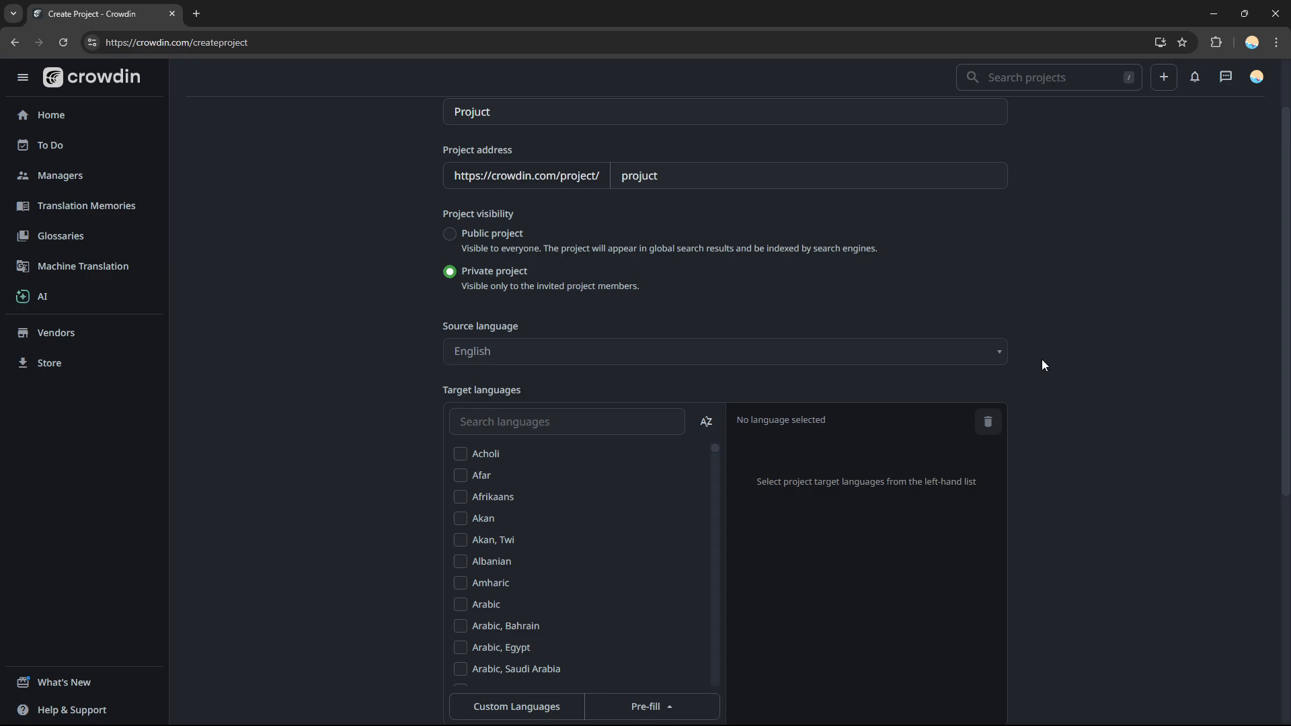
scroll(203, 428, down, 2)
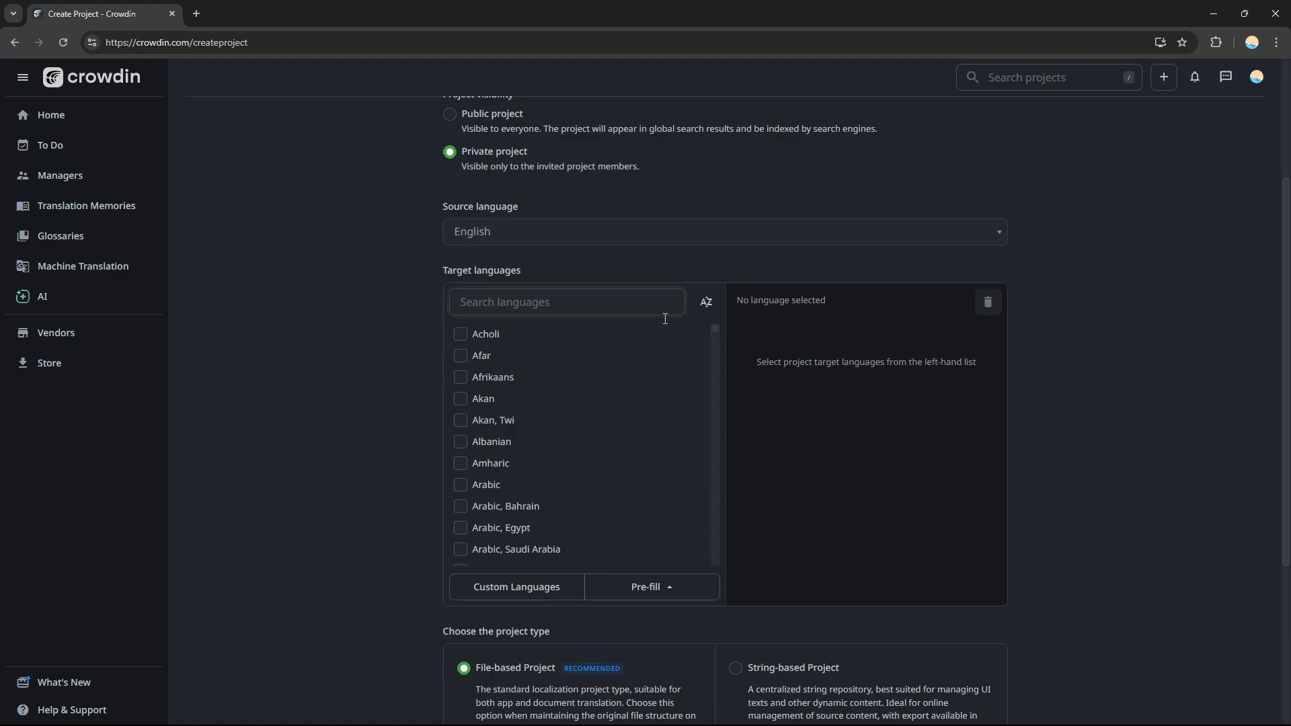
drag(714, 329, 713, 346)
drag(714, 357, 715, 342)
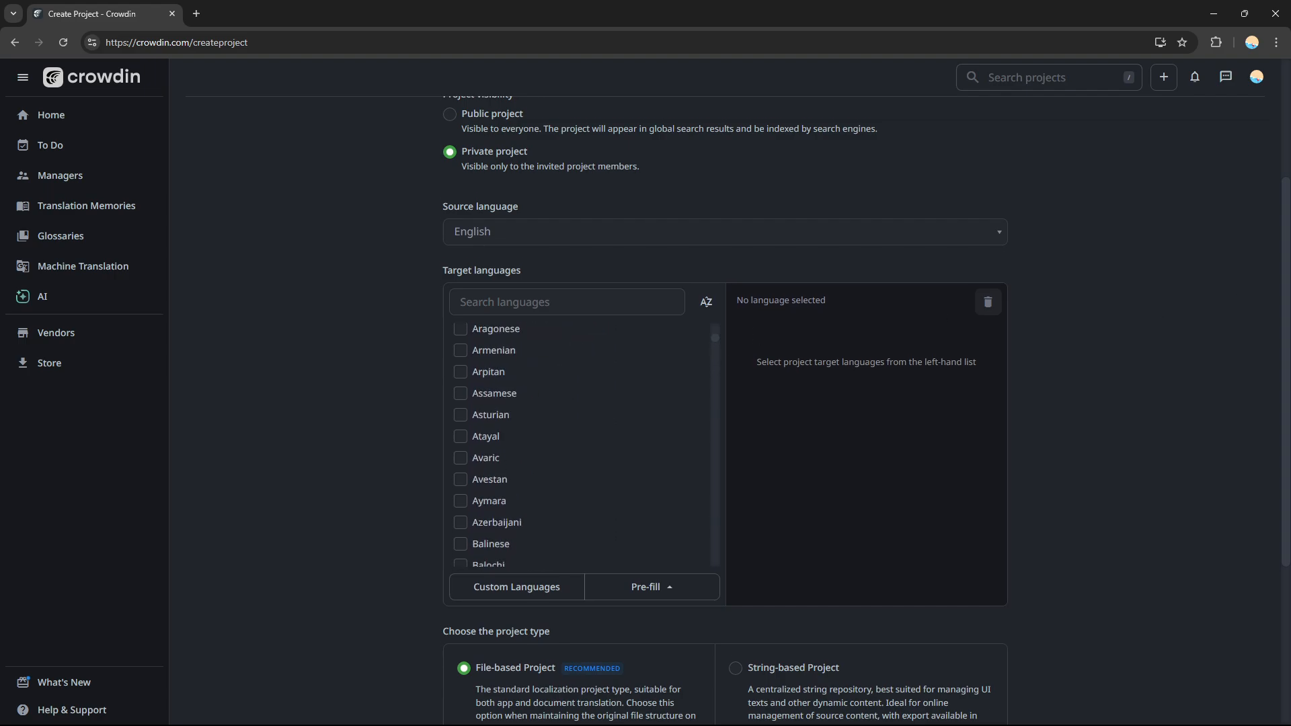
scroll(456, 493, down, 4)
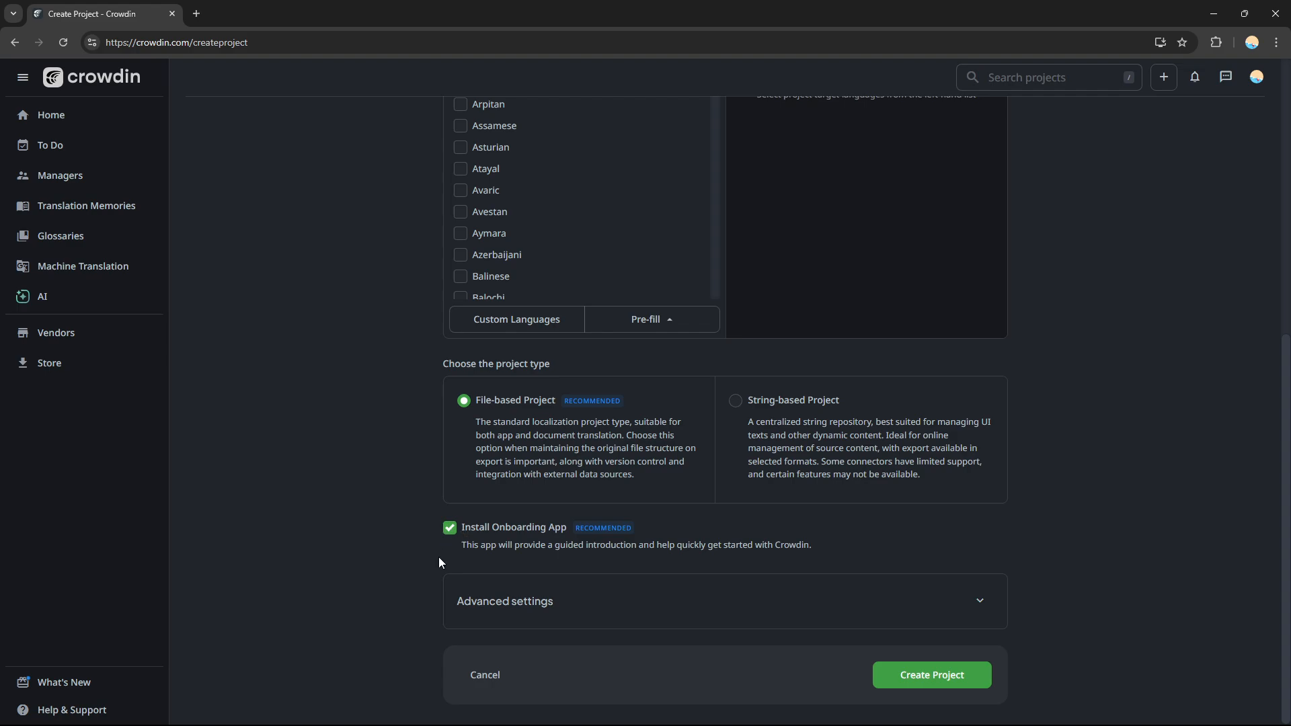
Step: Check the default translation memory and glossary options in the advanced settings, and create the project
click(976, 600)
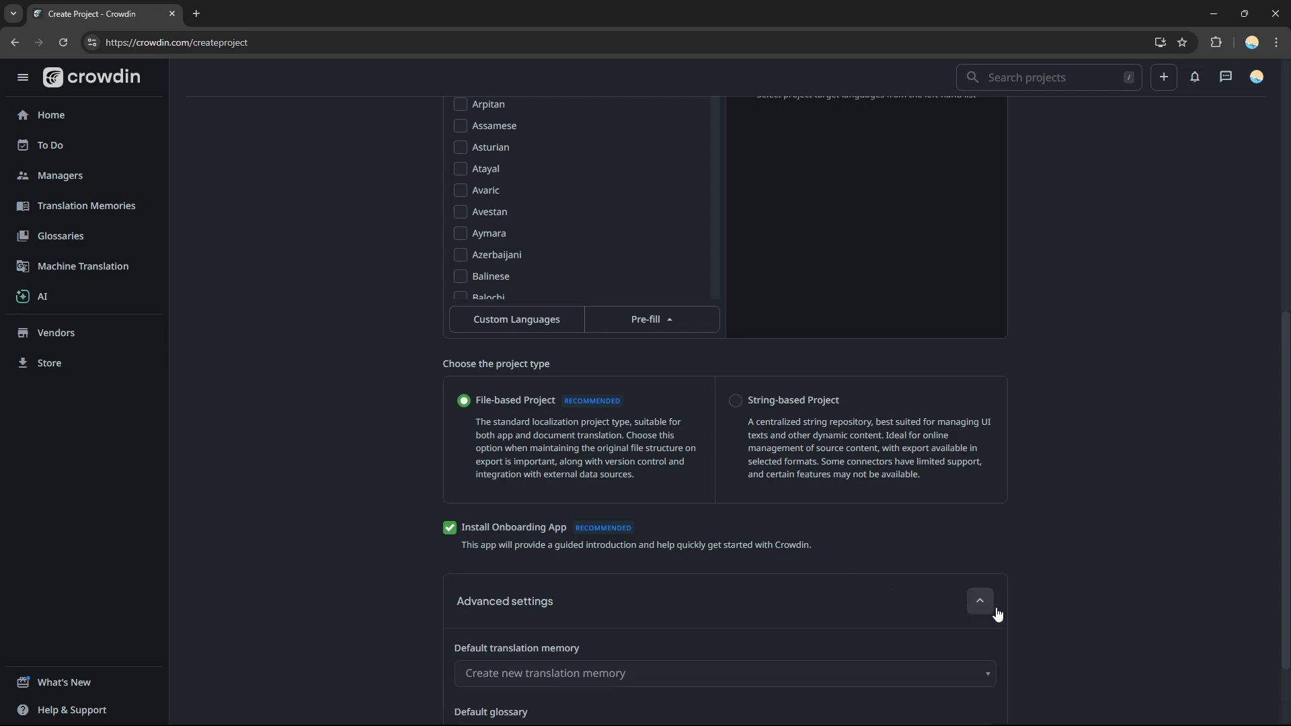
scroll(1274, 432, down, 3)
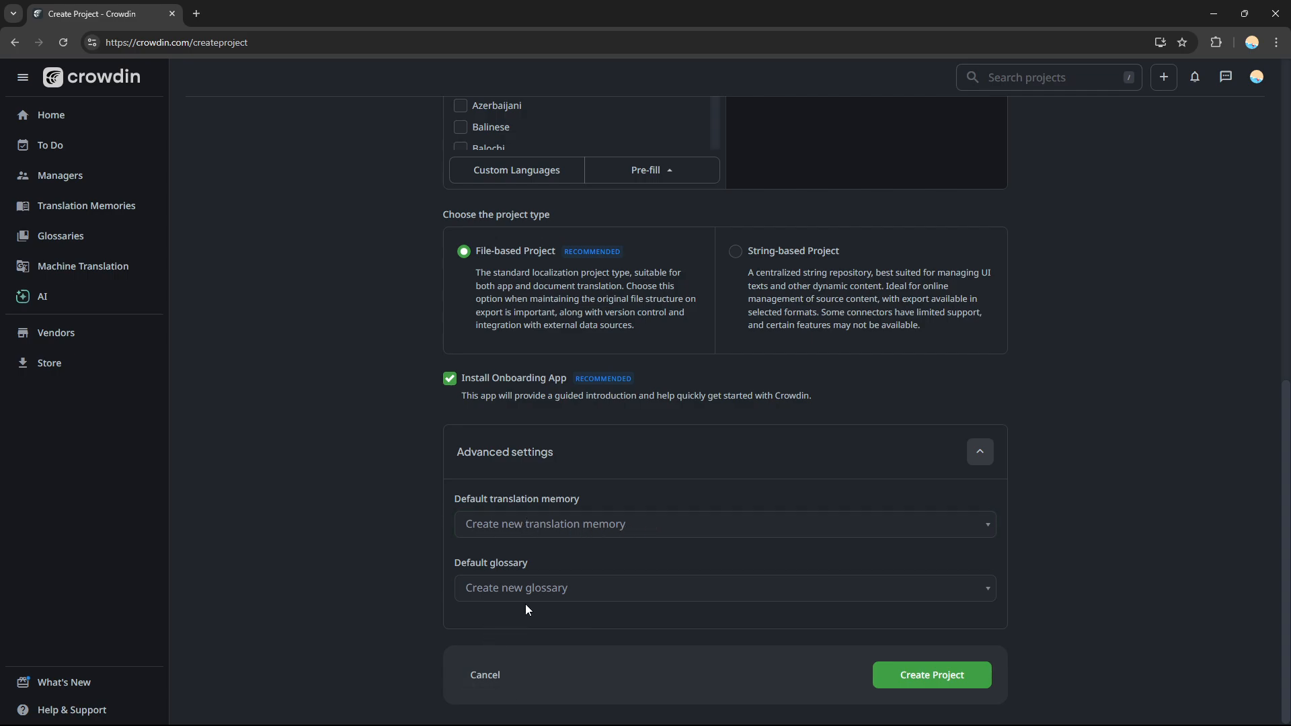
click(986, 453)
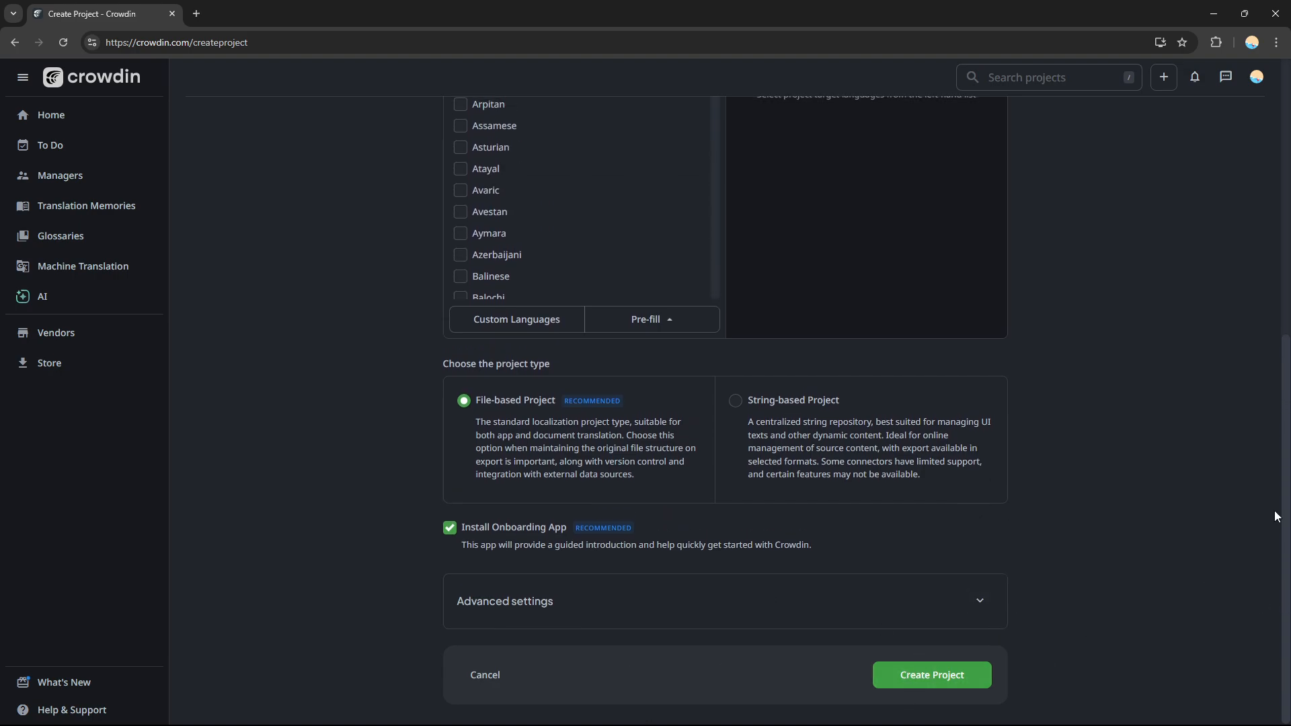
click(939, 683)
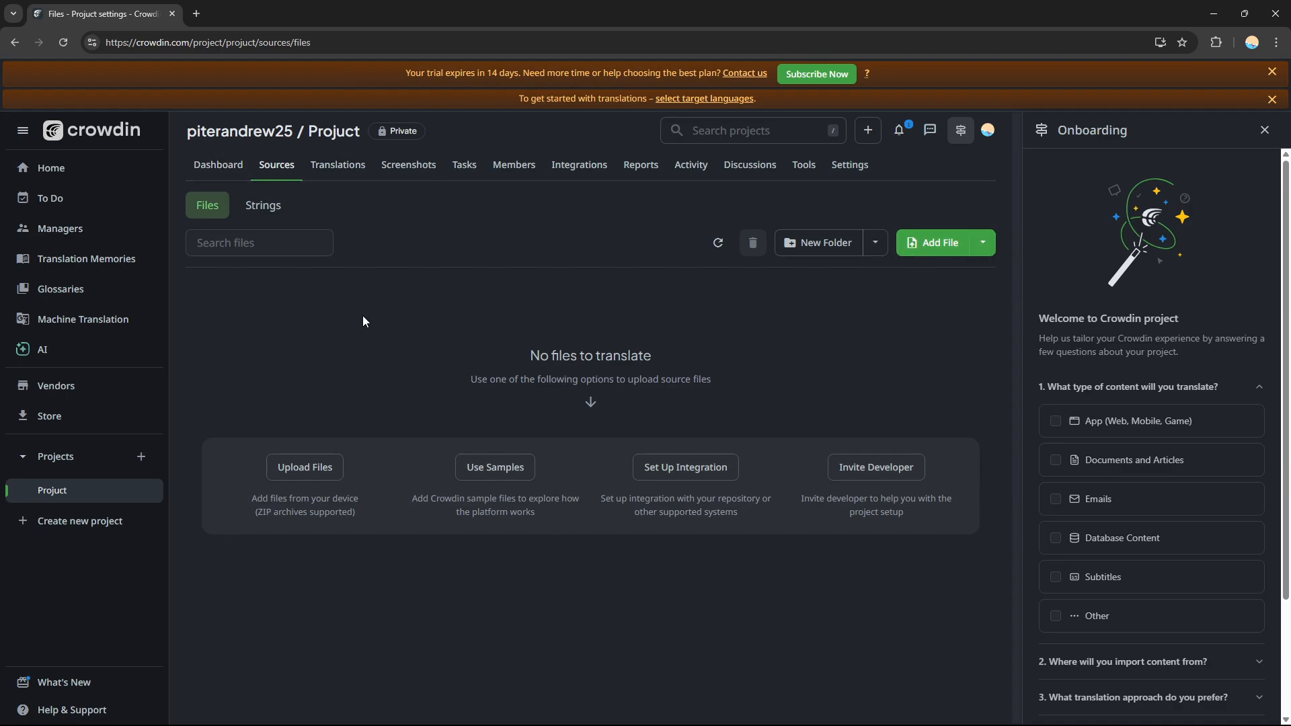
Step: View the new project's Translations, Screenshots and Tasks pages in turn
click(337, 165)
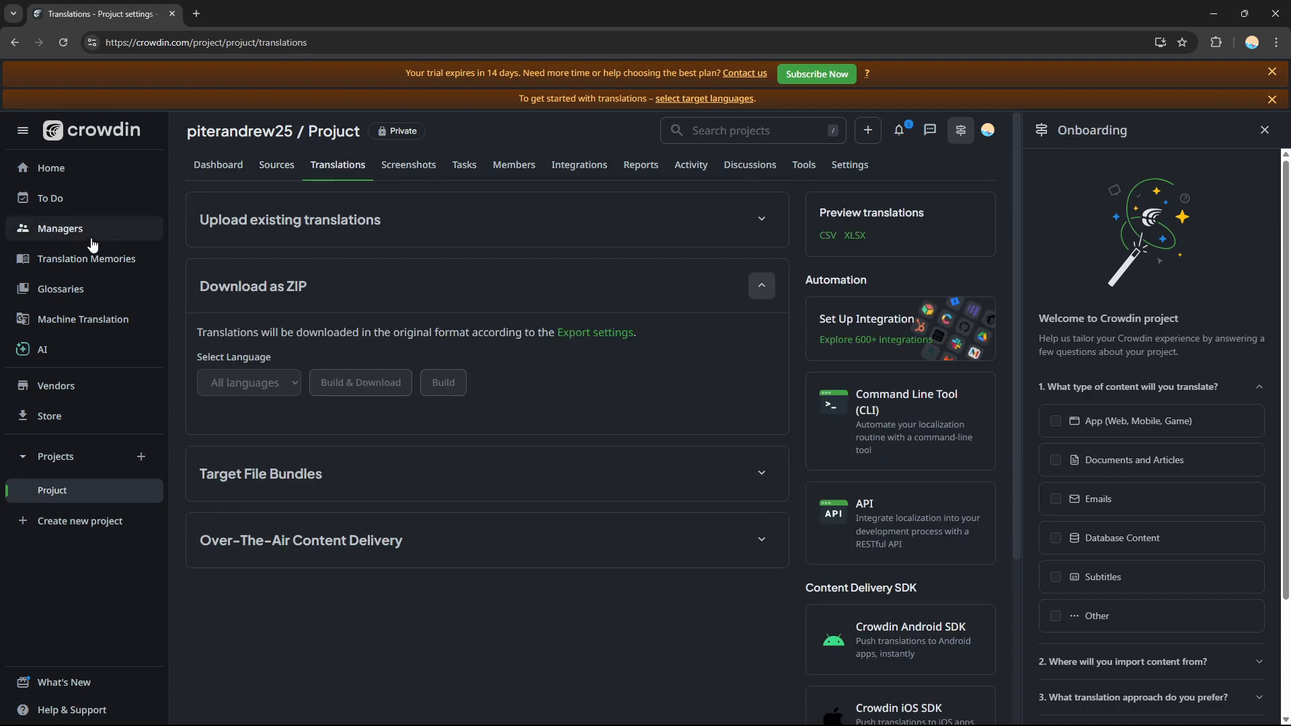
click(407, 166)
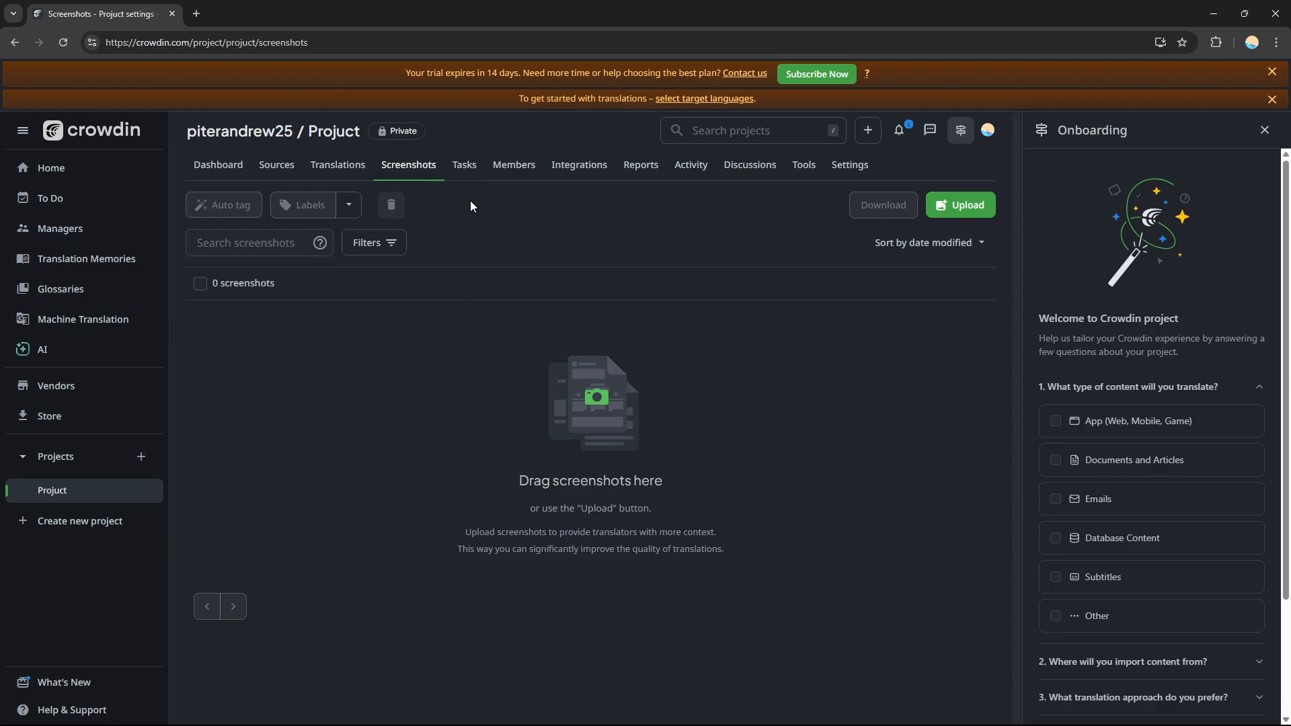
click(465, 162)
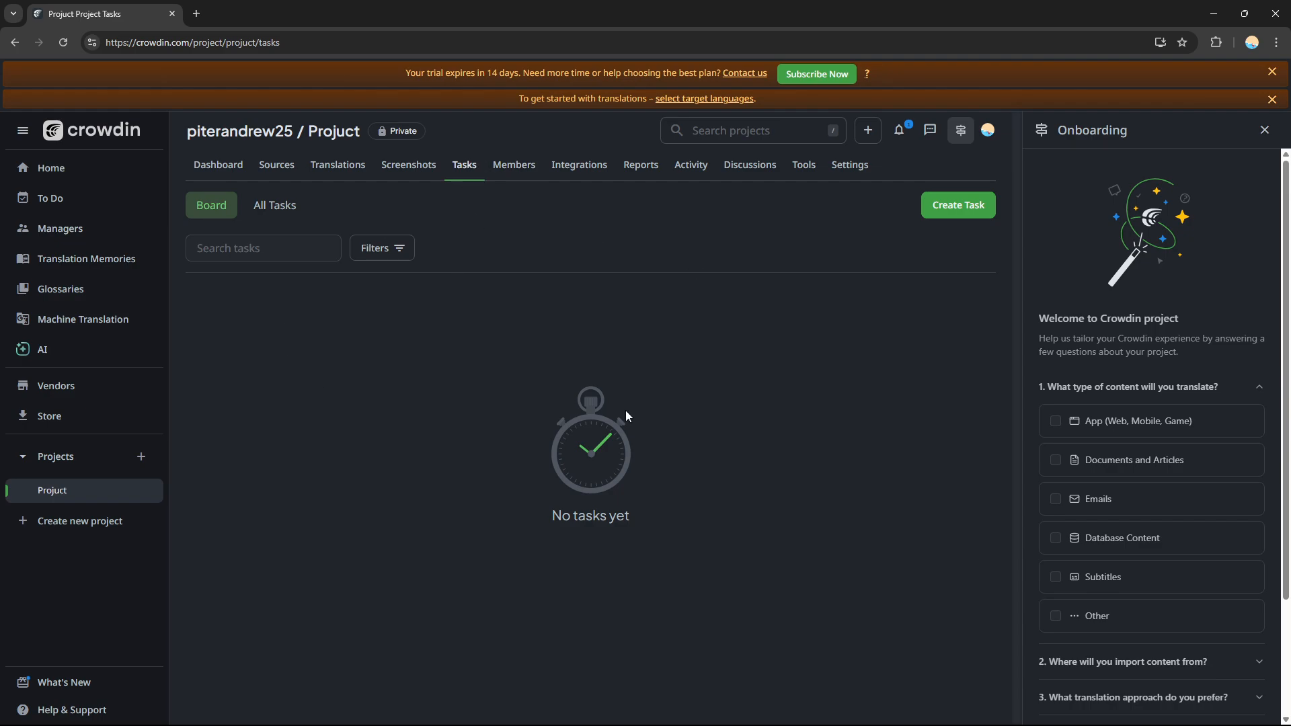
Step: Review the invitation form for project members and its role options, keep the Translator role, and finish without adding any recipients
click(522, 171)
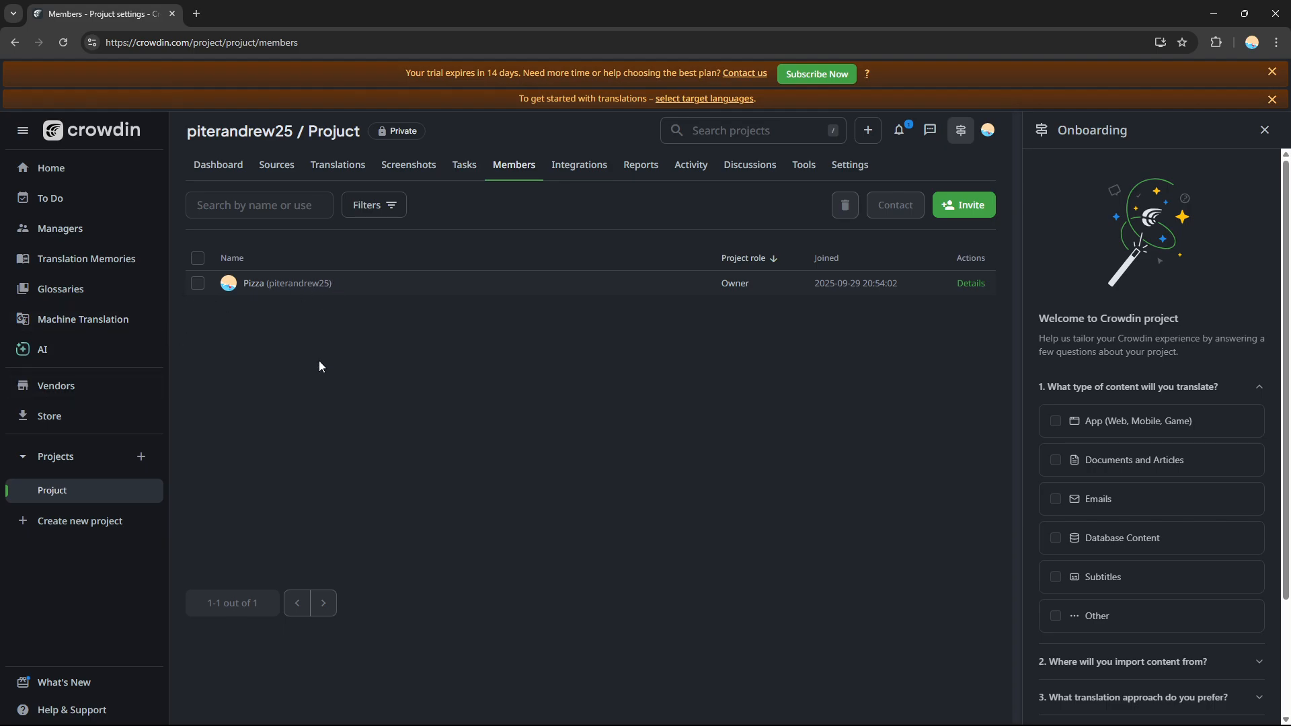
click(966, 207)
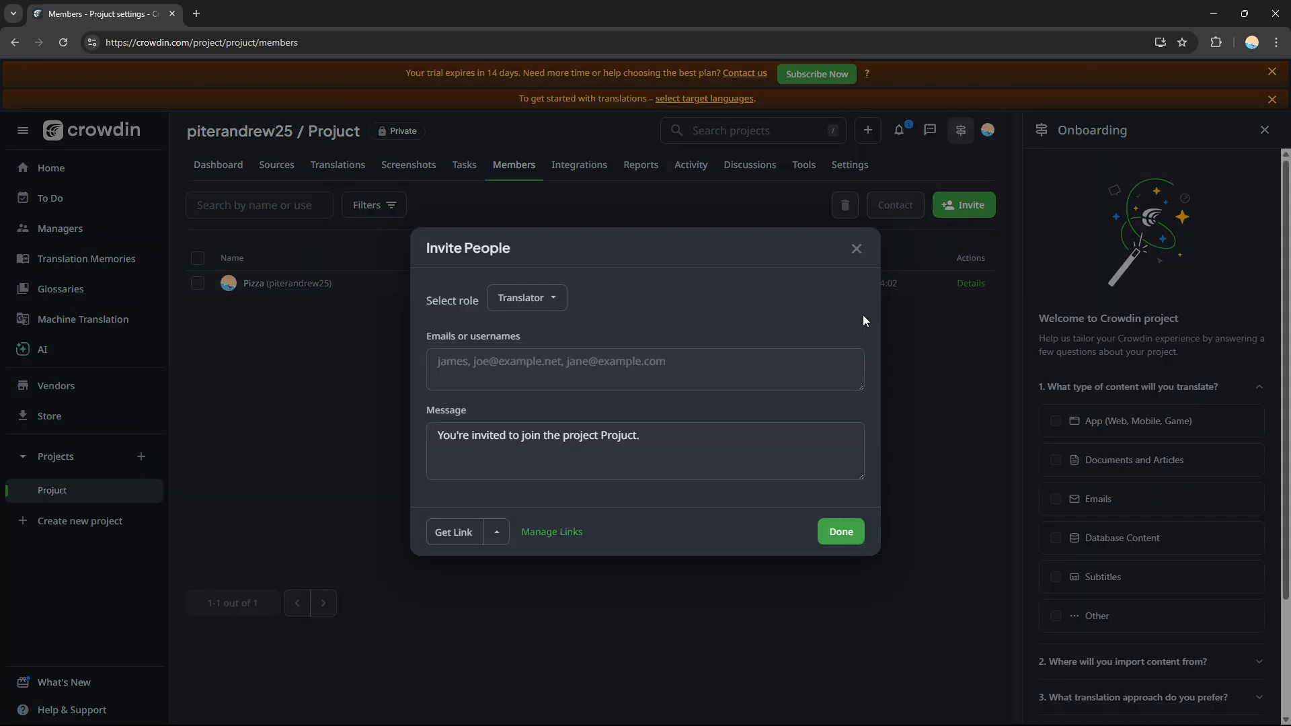
click(447, 371)
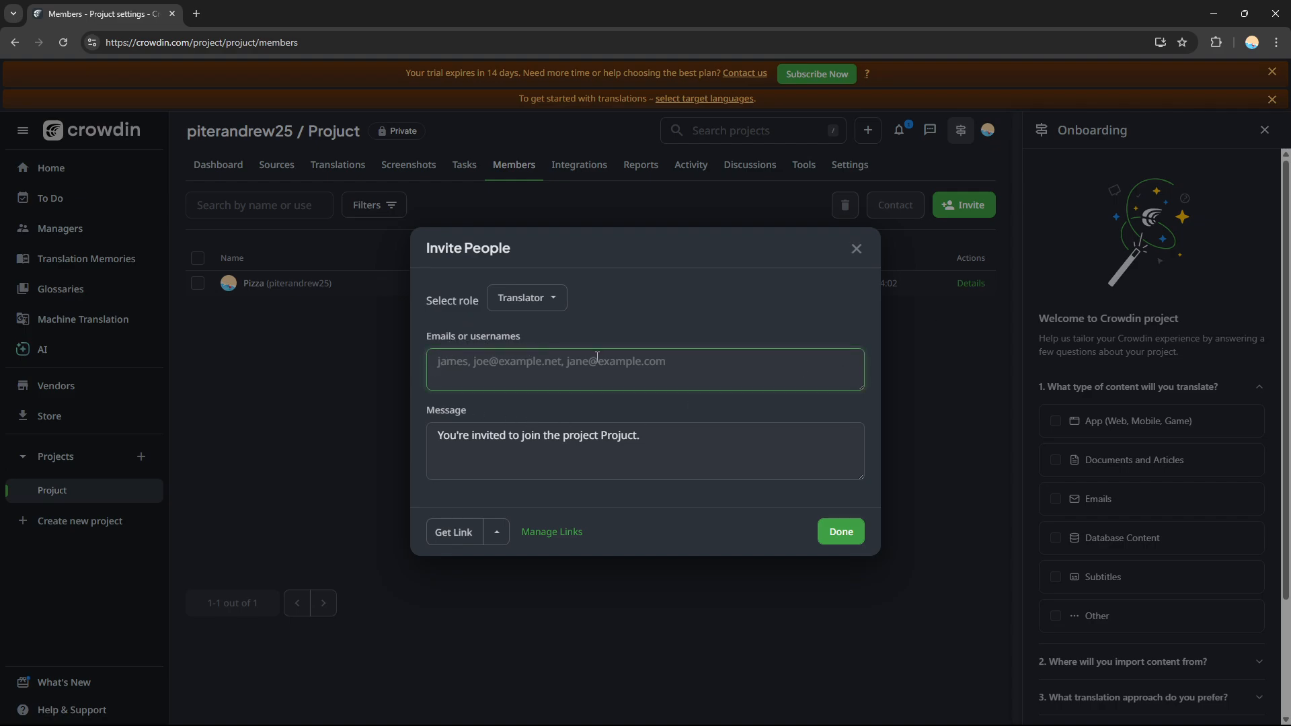
click(564, 439)
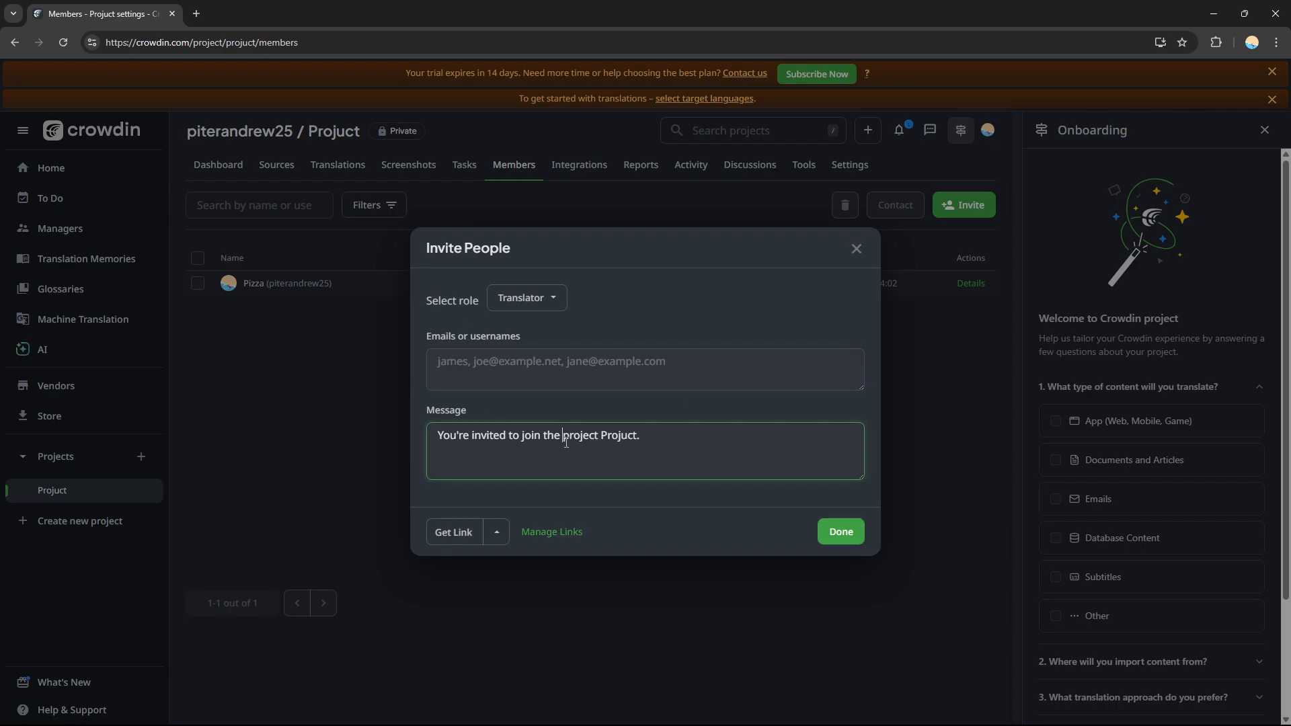
click(530, 297)
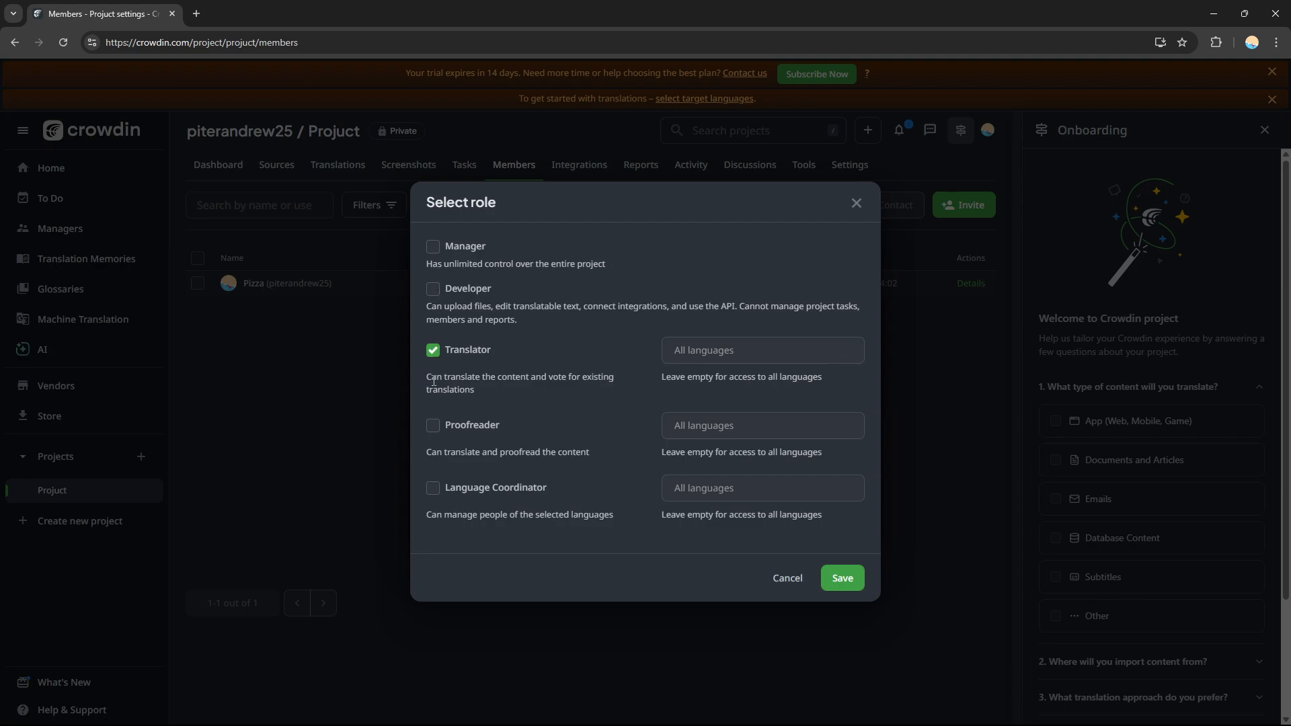
click(834, 576)
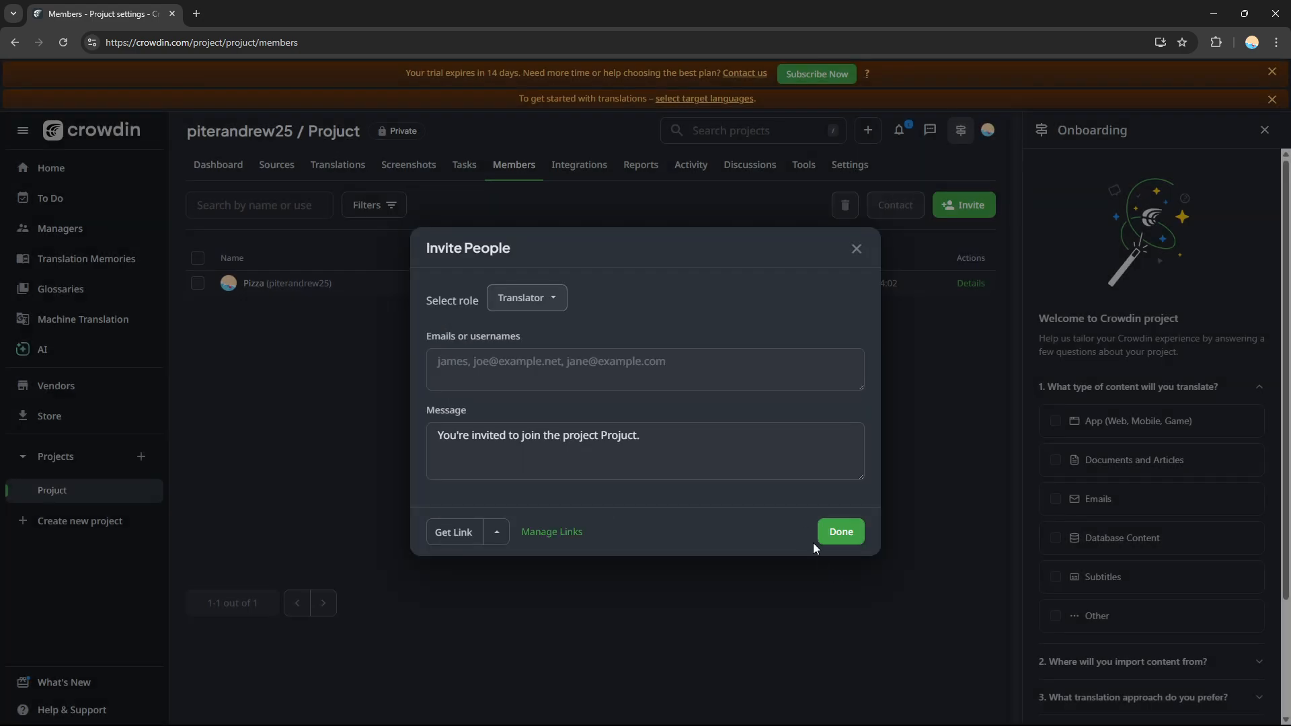
click(838, 538)
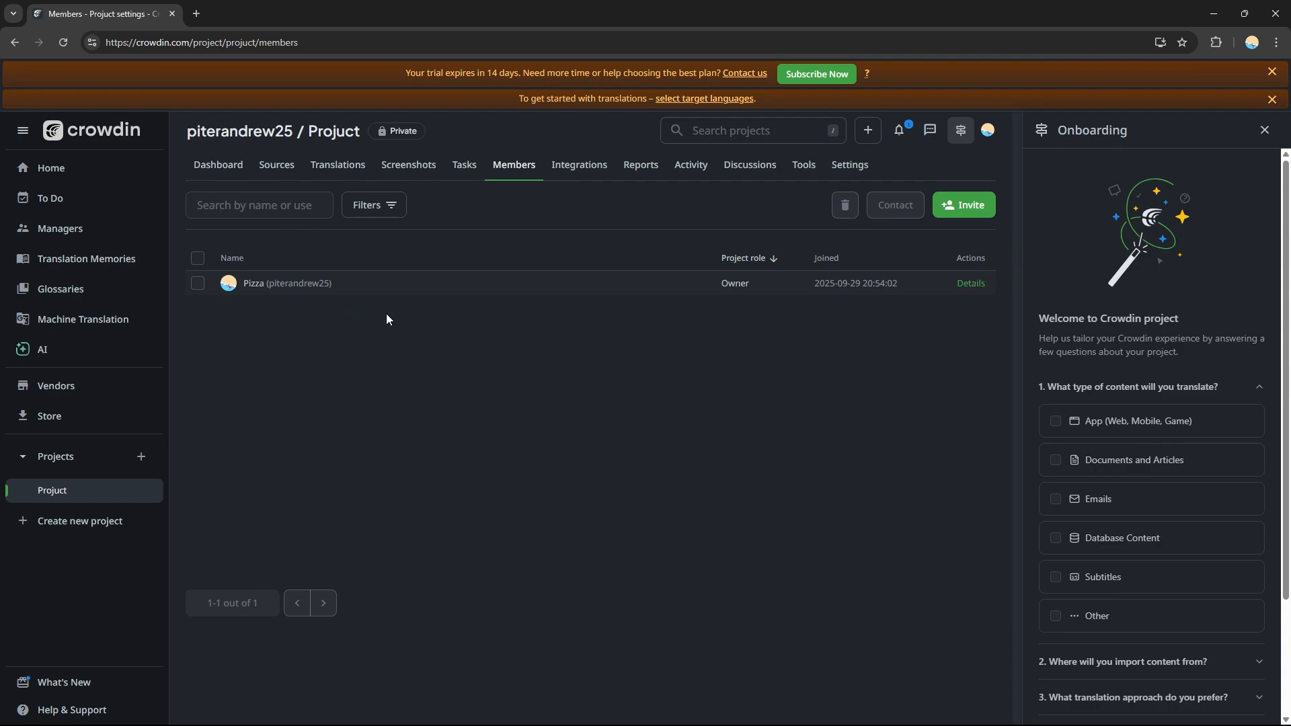
Step: Look through the project's Integrations, Dashboard, Sources, Translations, Screenshots and Members pages, and return to Integrations
click(576, 172)
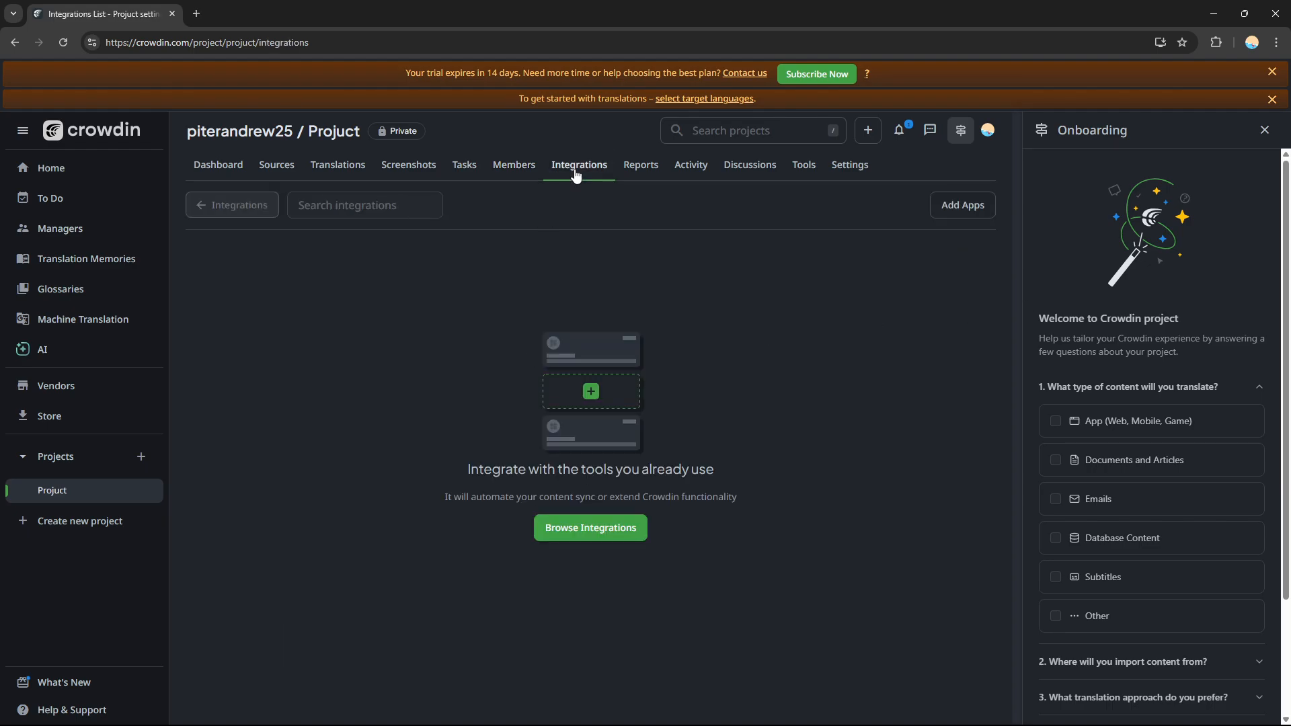
click(222, 173)
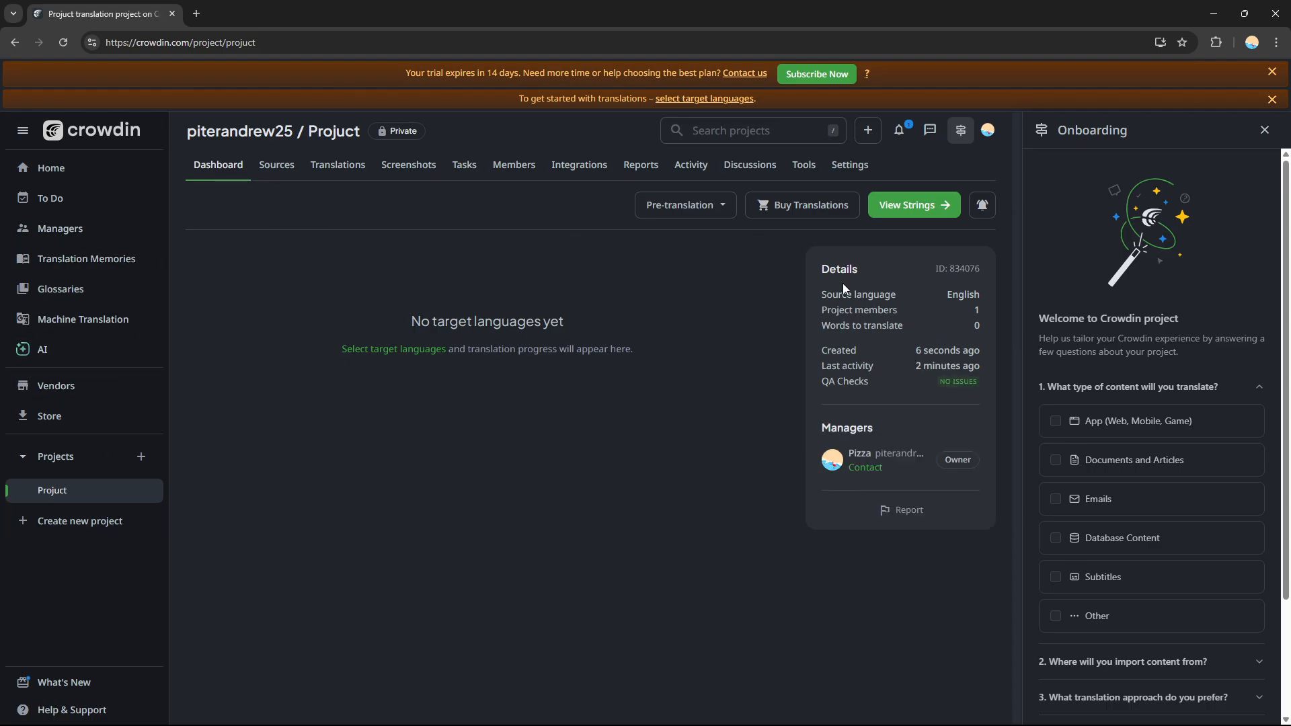
click(293, 165)
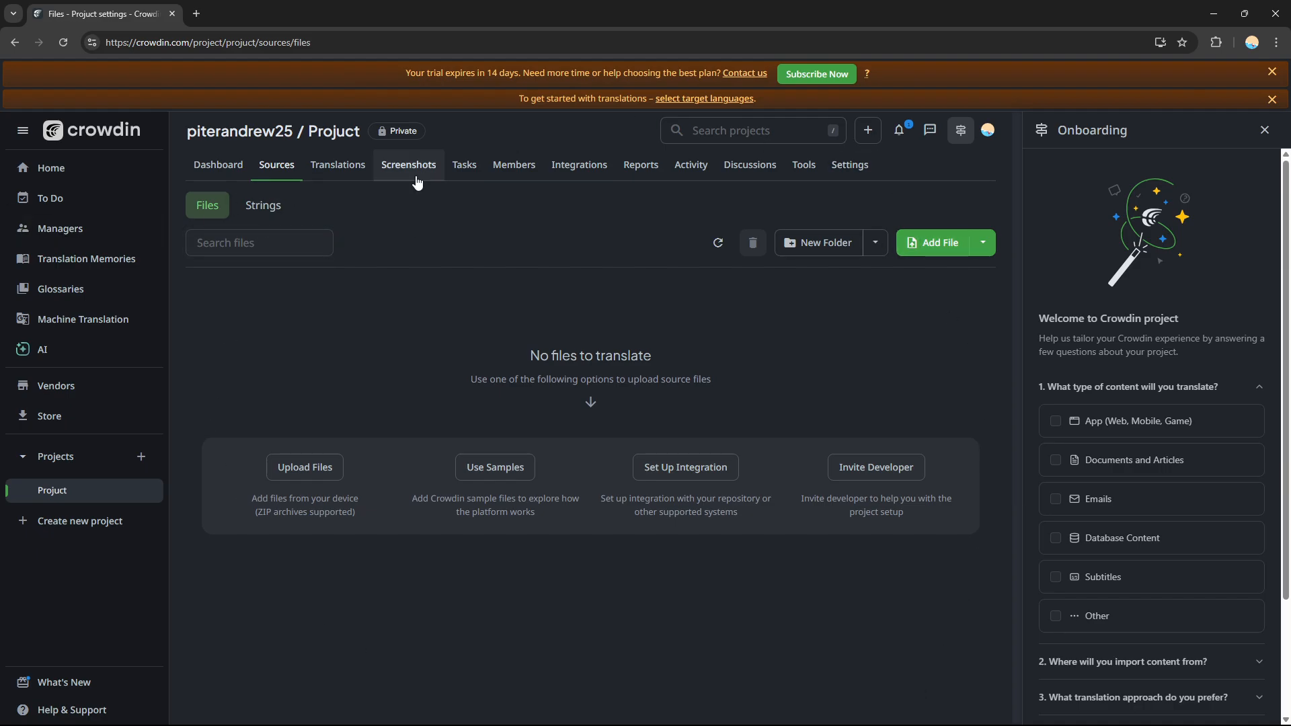
click(345, 176)
click(411, 179)
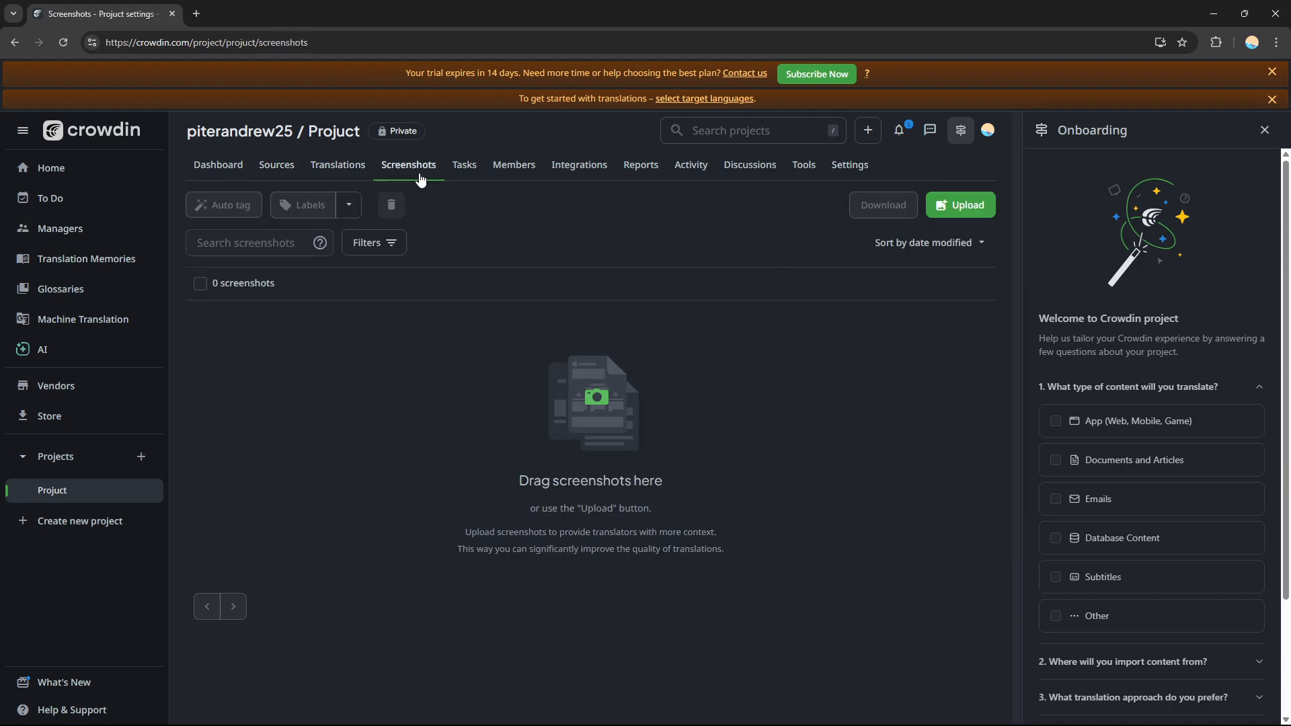
click(498, 168)
click(595, 171)
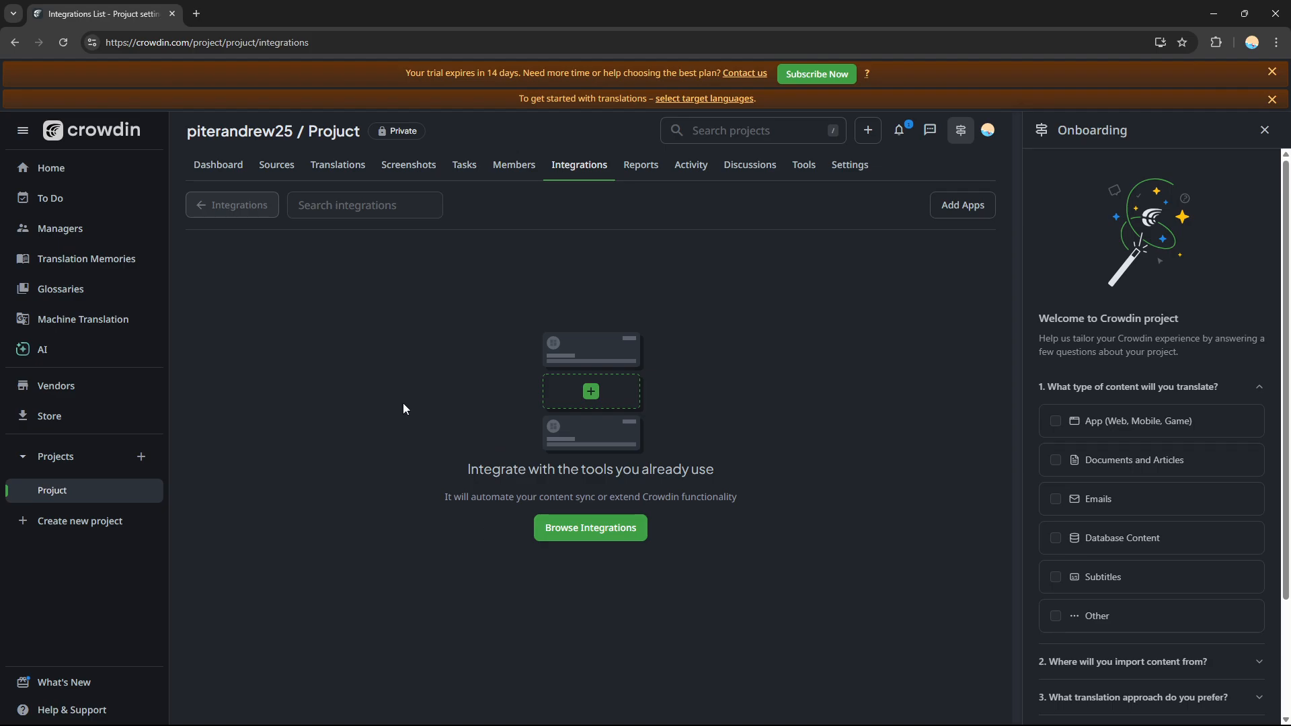
Step: Add ME151P_ROLLER & SILENT CHAINS.docx and wire rpoes.docx to the project's source files
click(277, 166)
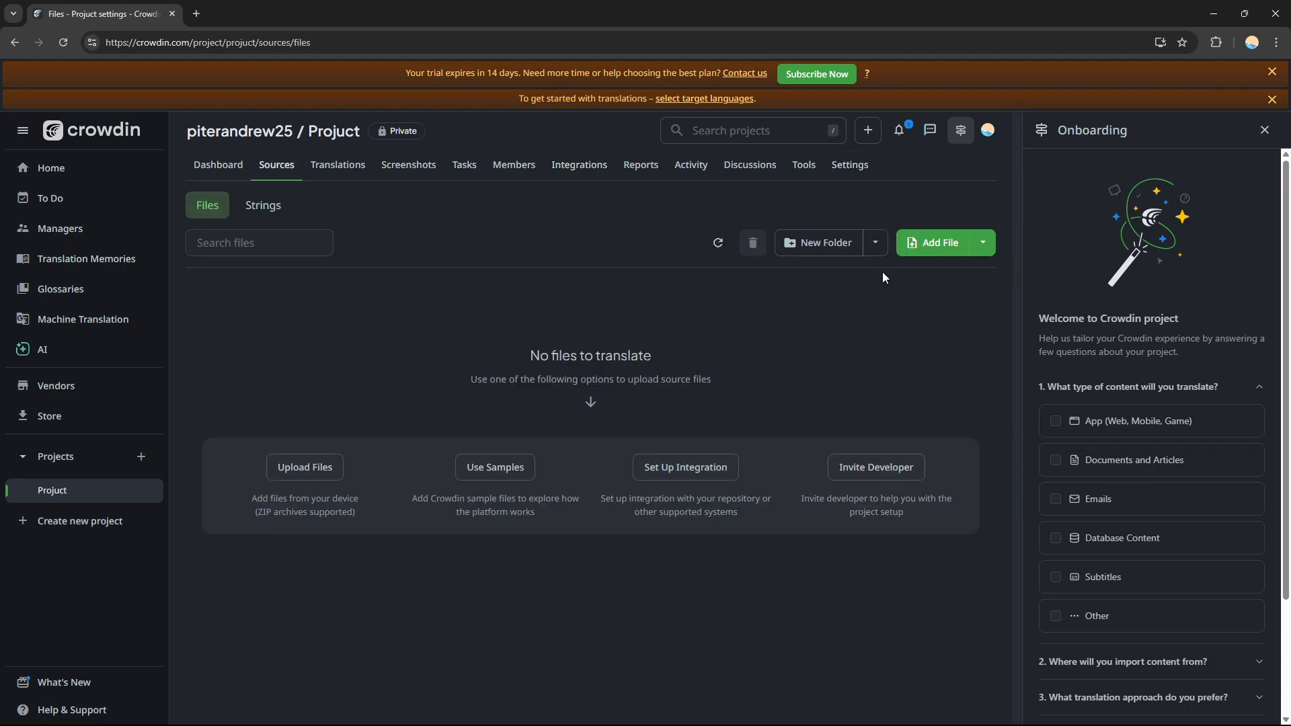
click(935, 250)
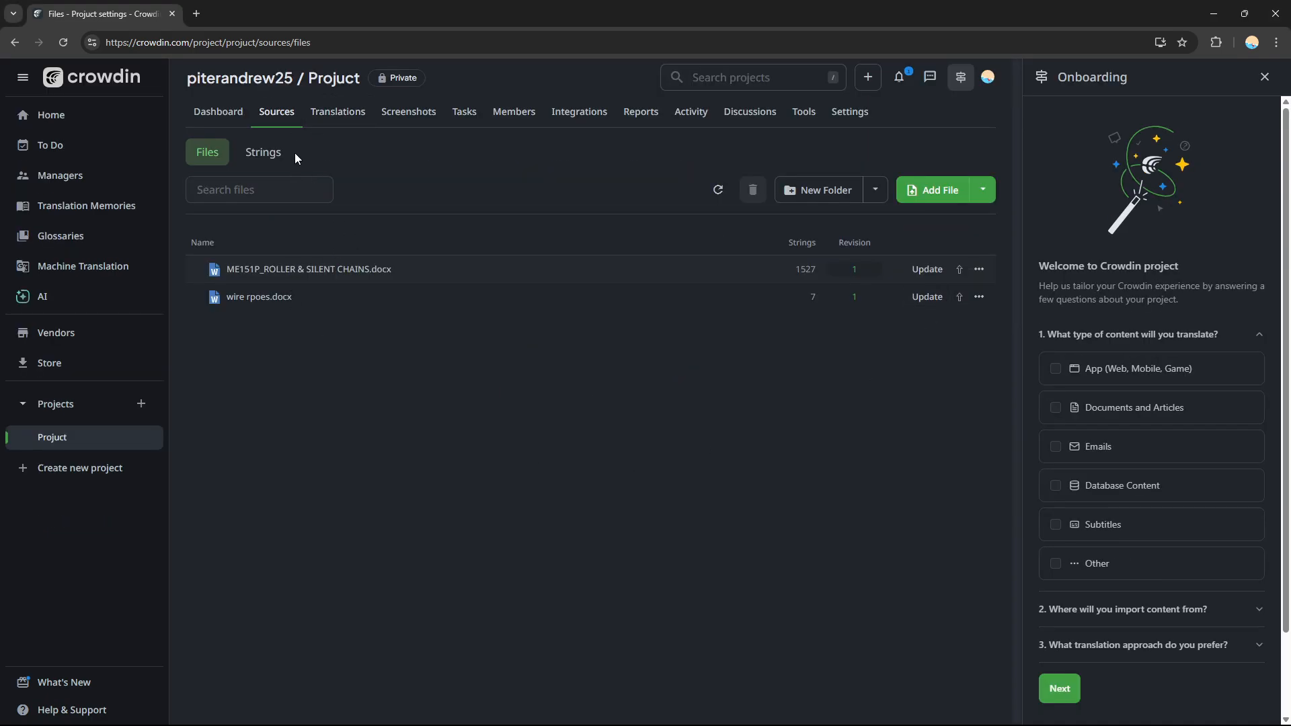
Step: View the project's Translations, Screenshots and Tasks pages, and the account's To Do list
click(337, 115)
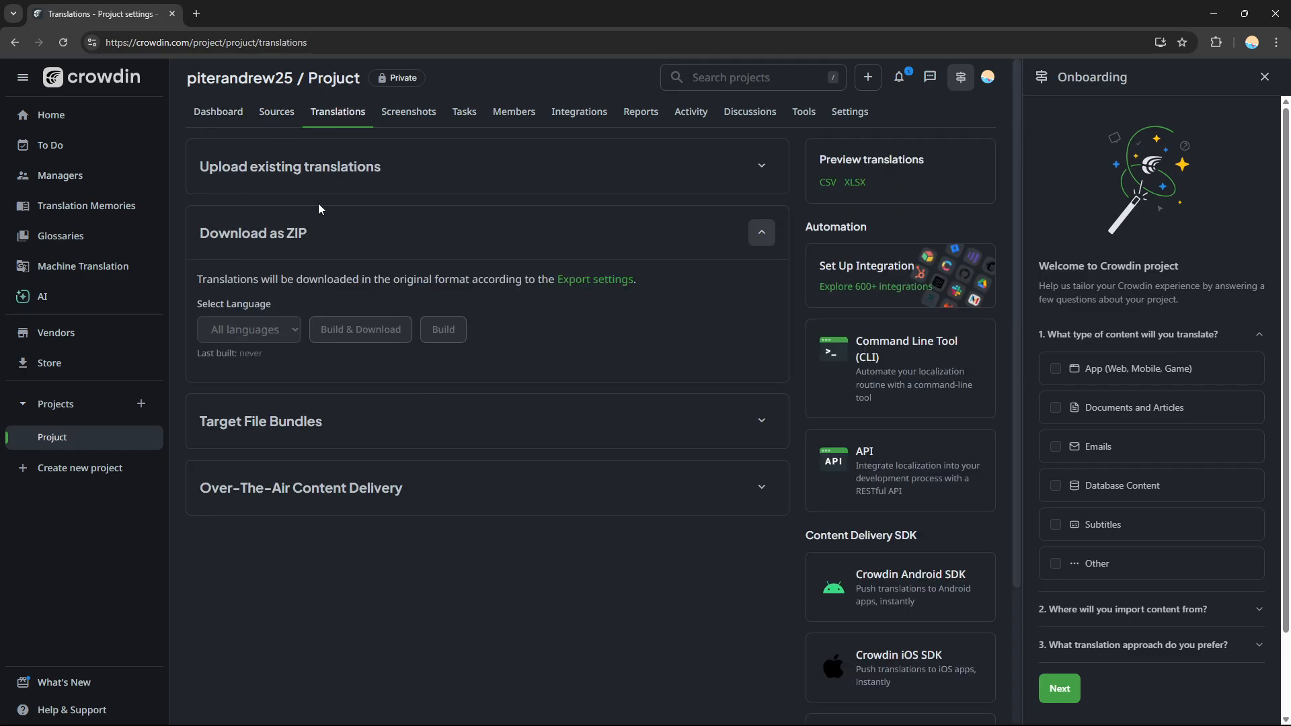
click(409, 112)
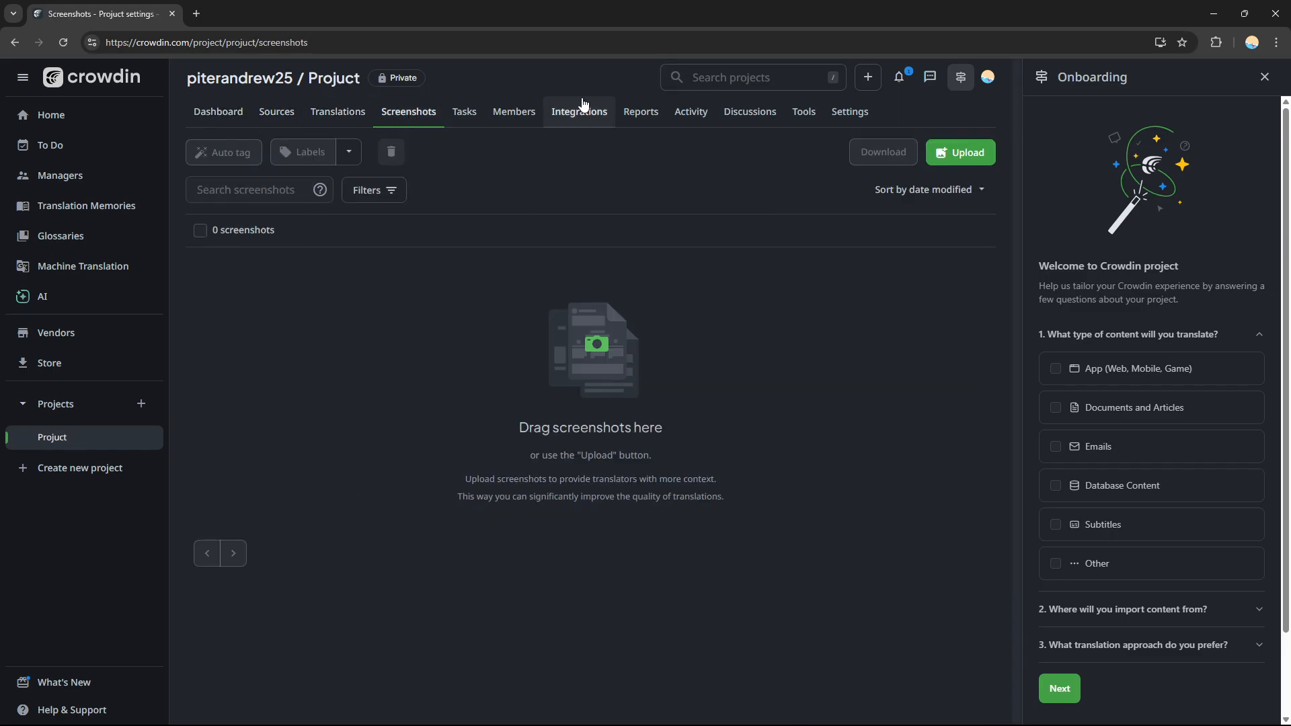
click(475, 111)
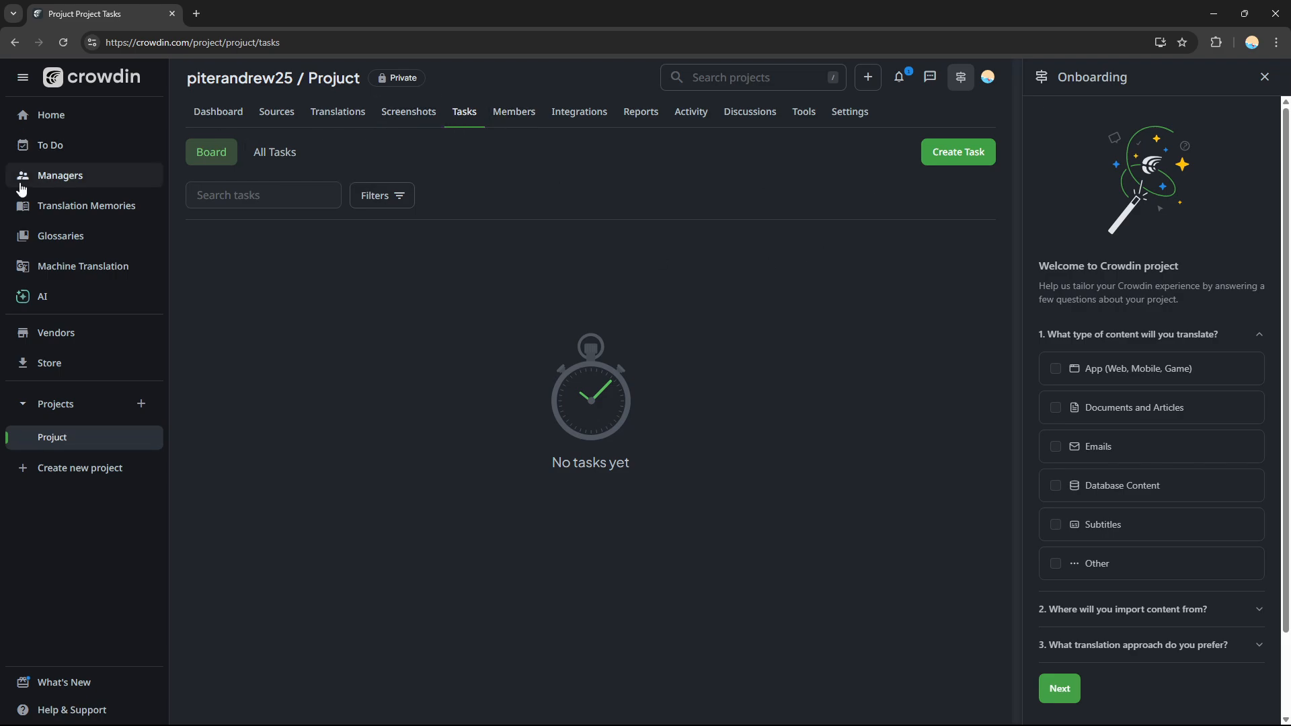
click(47, 148)
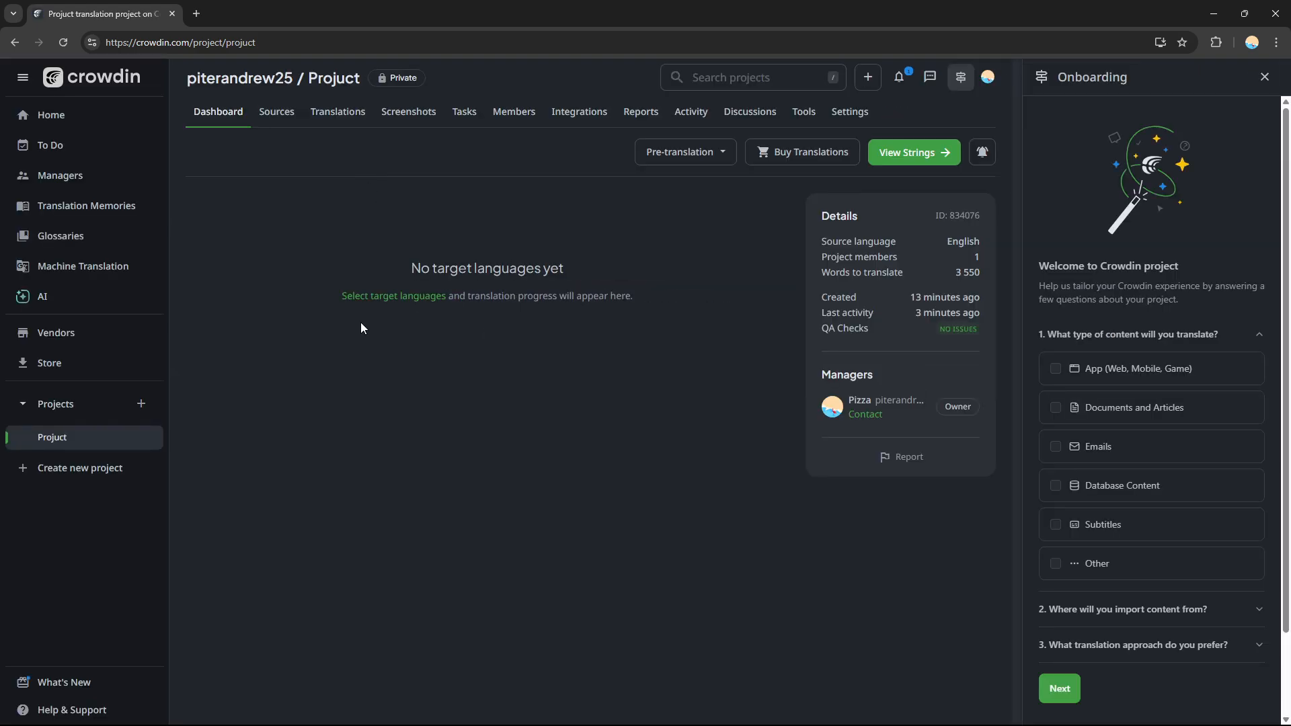
Step: Set the project's target languages to English, Australia; English, Belize; and English, Canada, and save them
click(374, 301)
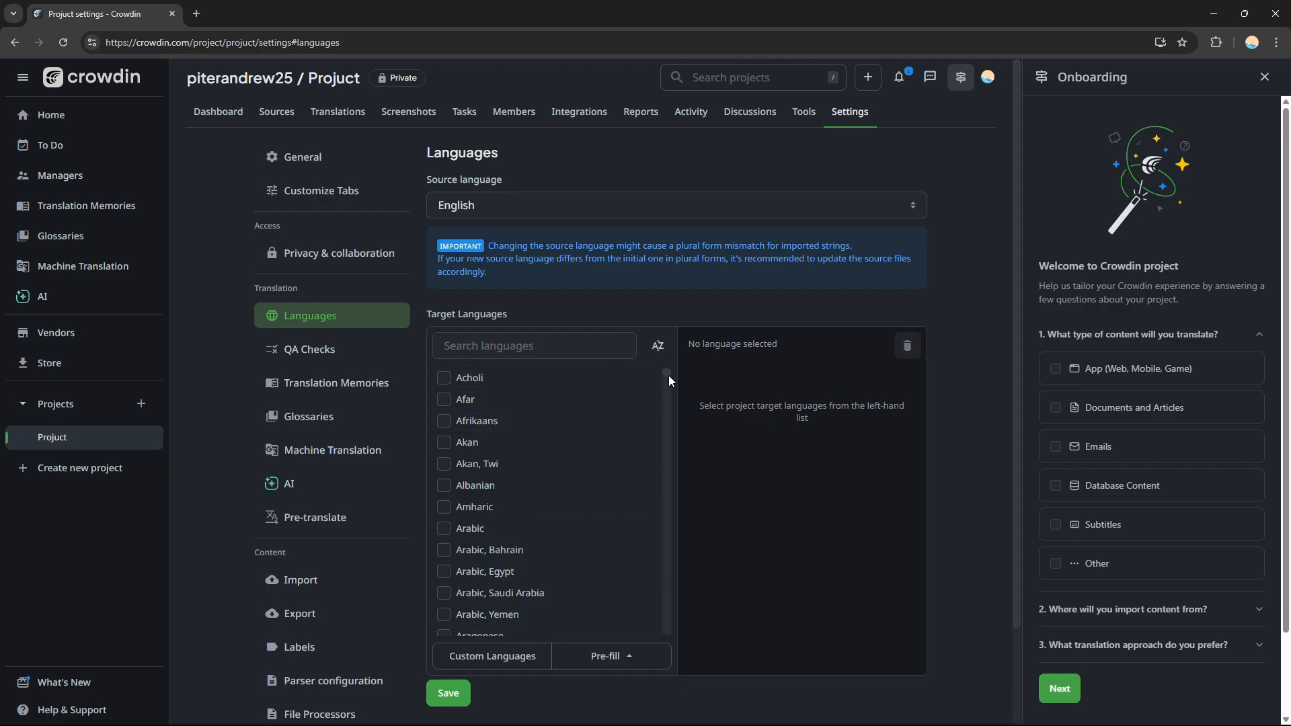
mouse_move(669, 376)
mouse_down()
mouse_move(667, 389)
mouse_move(667, 378)
mouse_up()
click(550, 345)
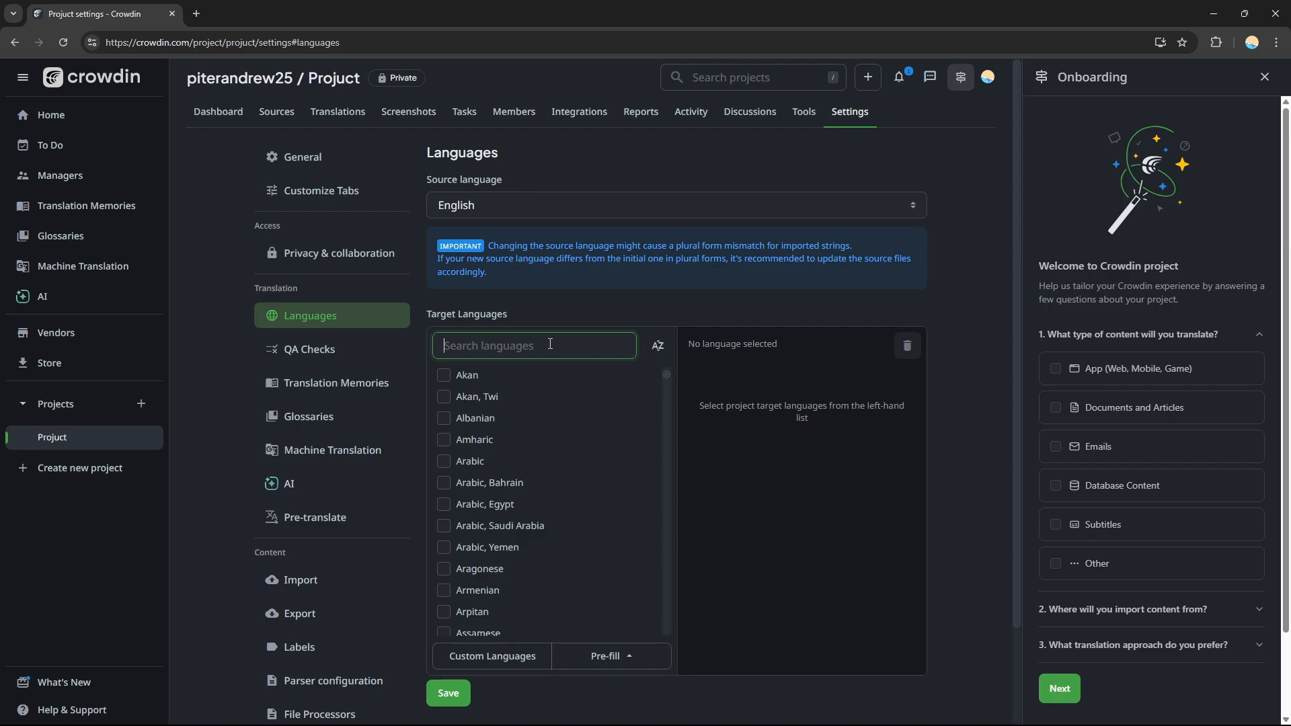
text(Engli)
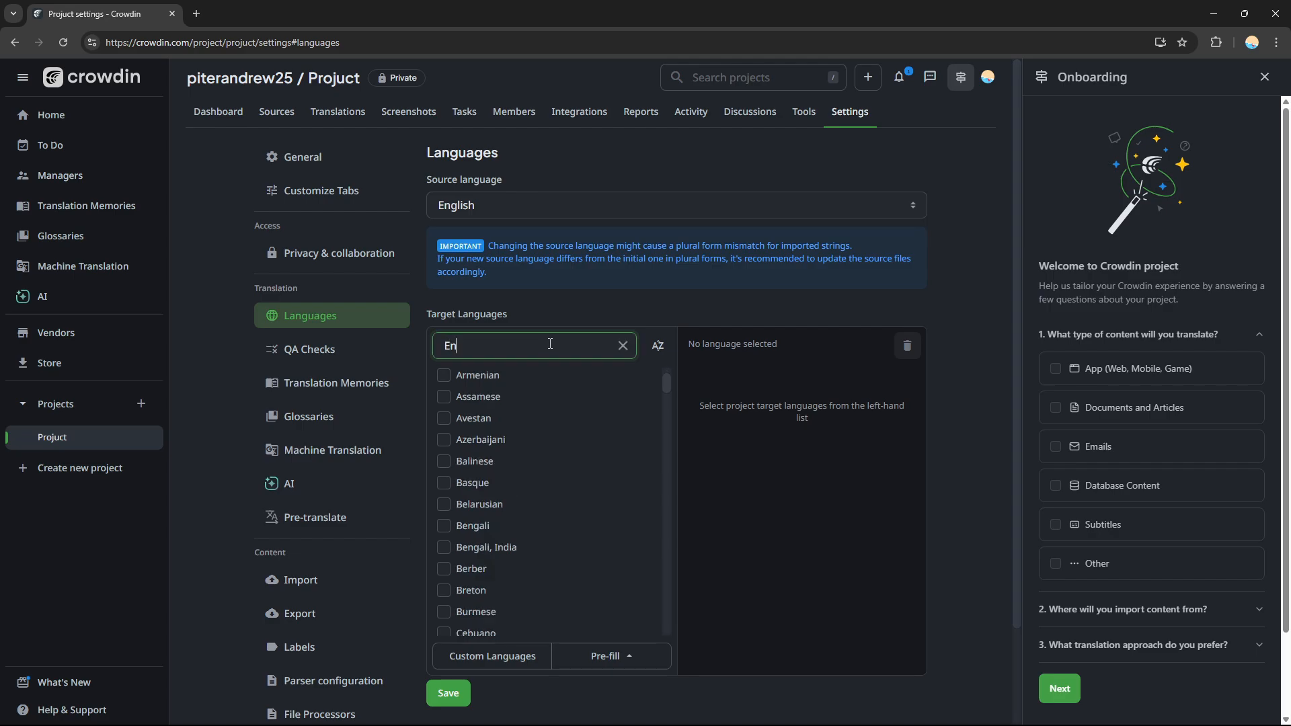
click(444, 375)
click(444, 397)
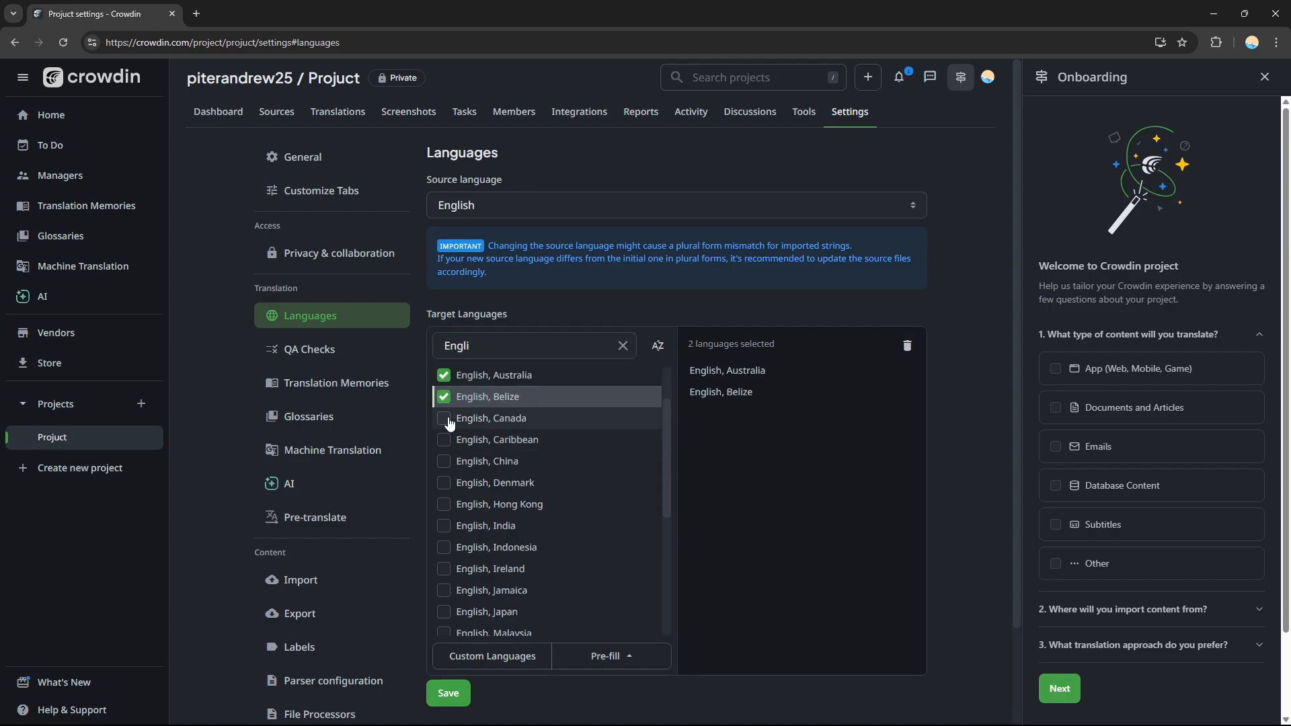
click(444, 417)
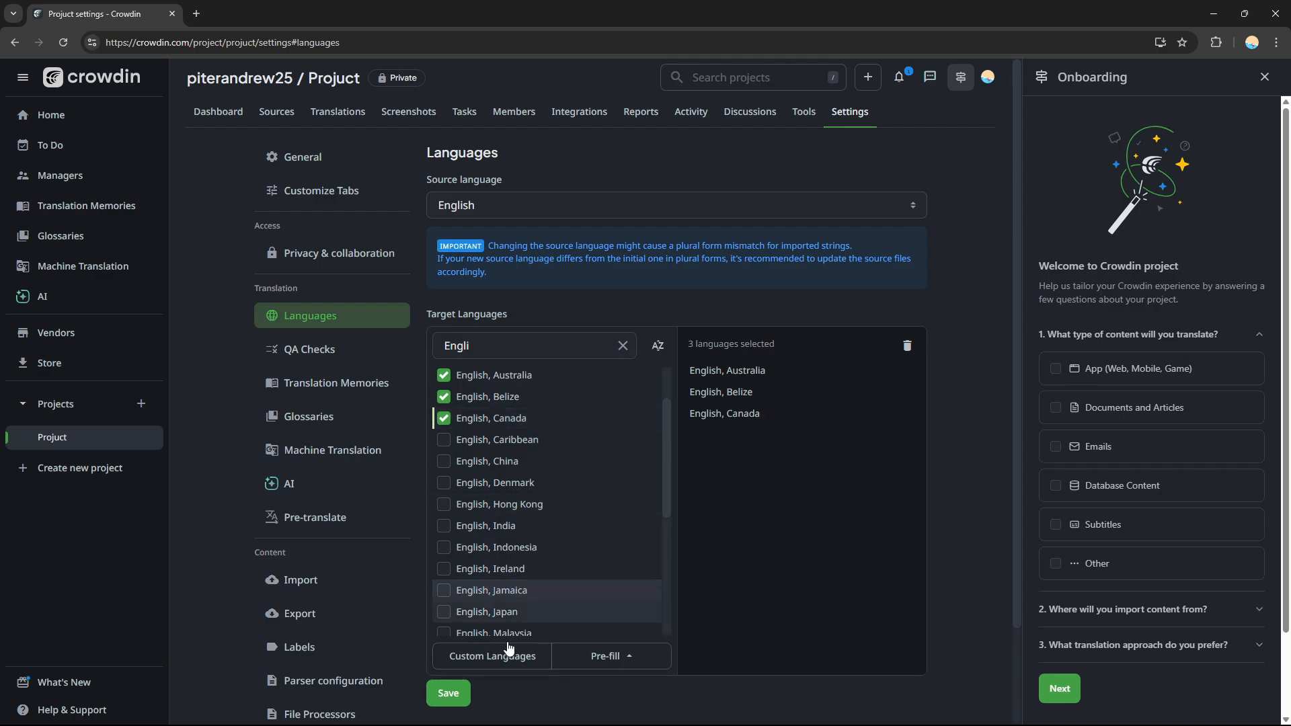
click(444, 693)
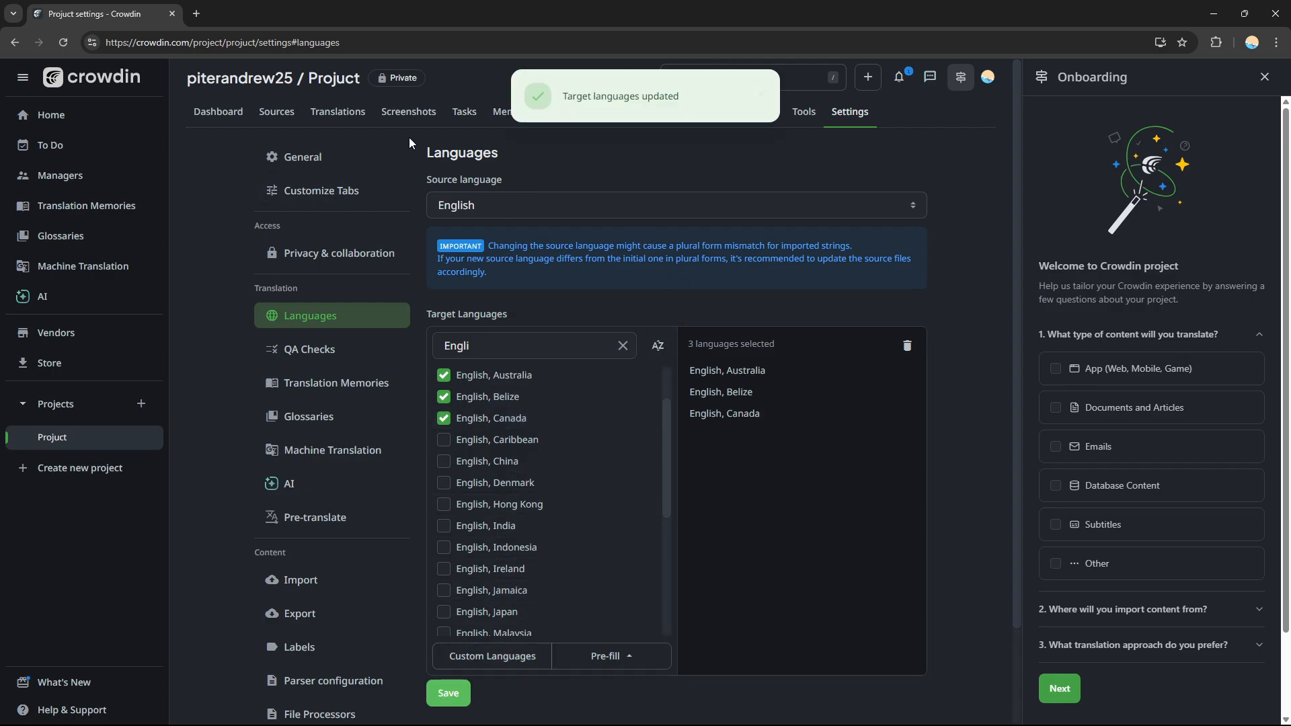
Step: Start a new project task titled "File translation" and leave its description blank
click(469, 115)
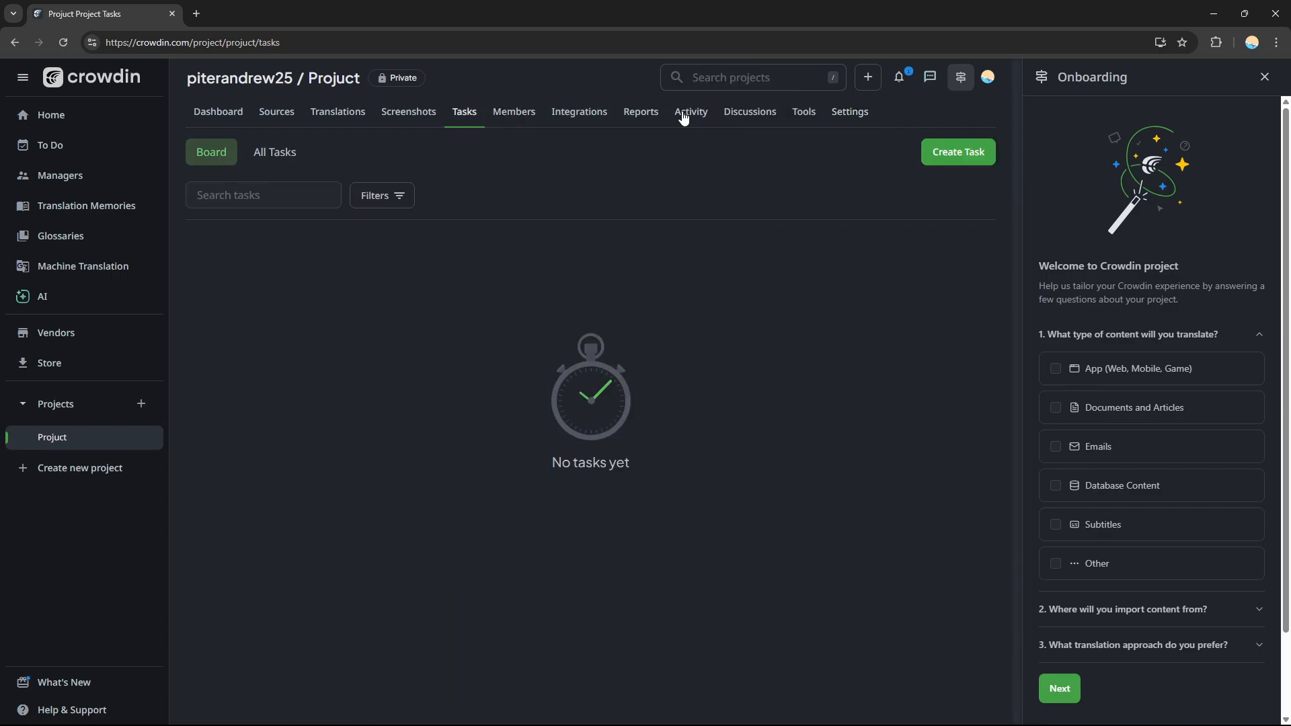
click(959, 151)
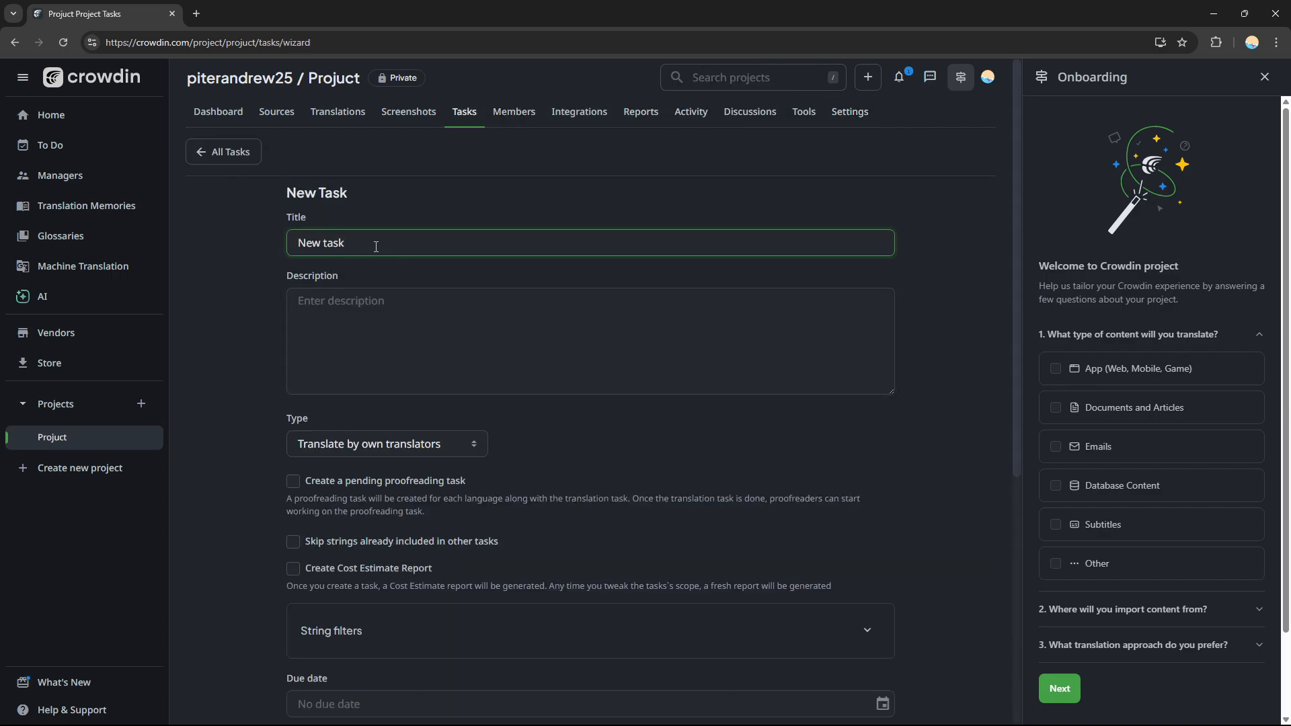
key(BackSpace)
key(BackSpace)
key(BackSpace)
text(File translation)
click(538, 302)
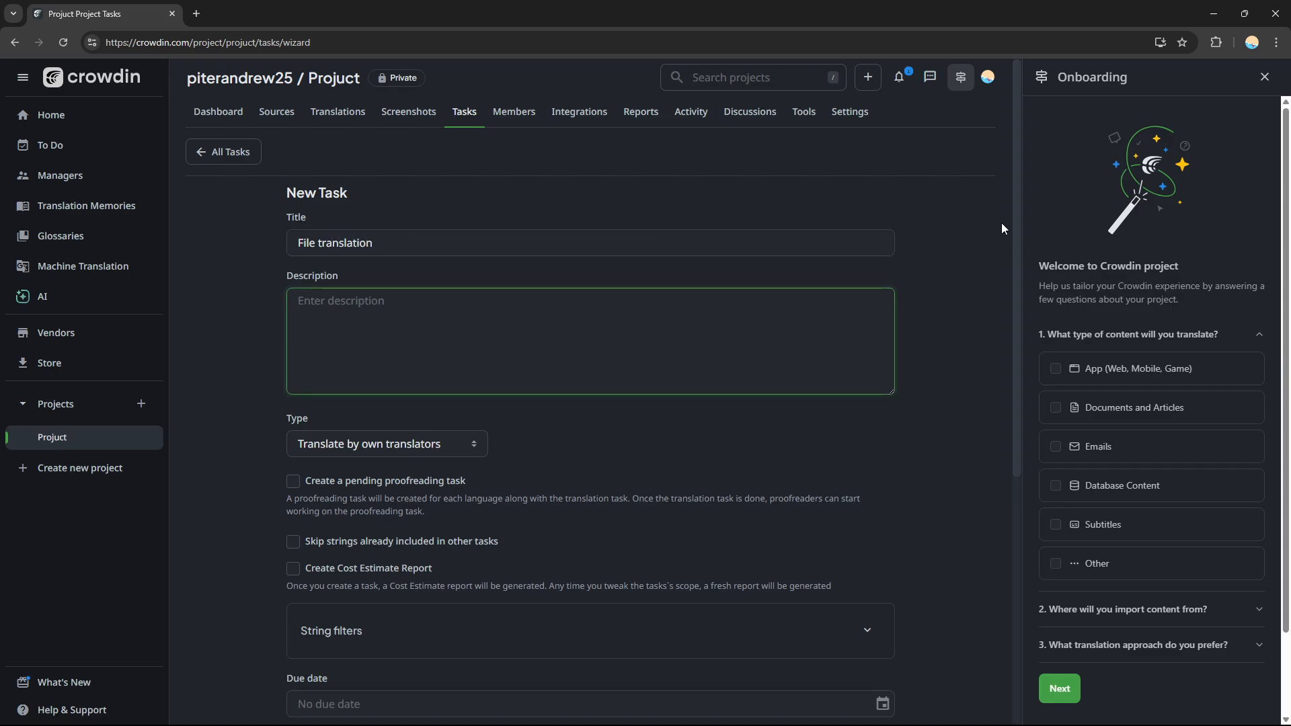
Step: Assign ME151P_ROLLER & SILENT CHAINS.docx and the language English, Australia to the task, and create it
drag(1019, 193, 1032, 394)
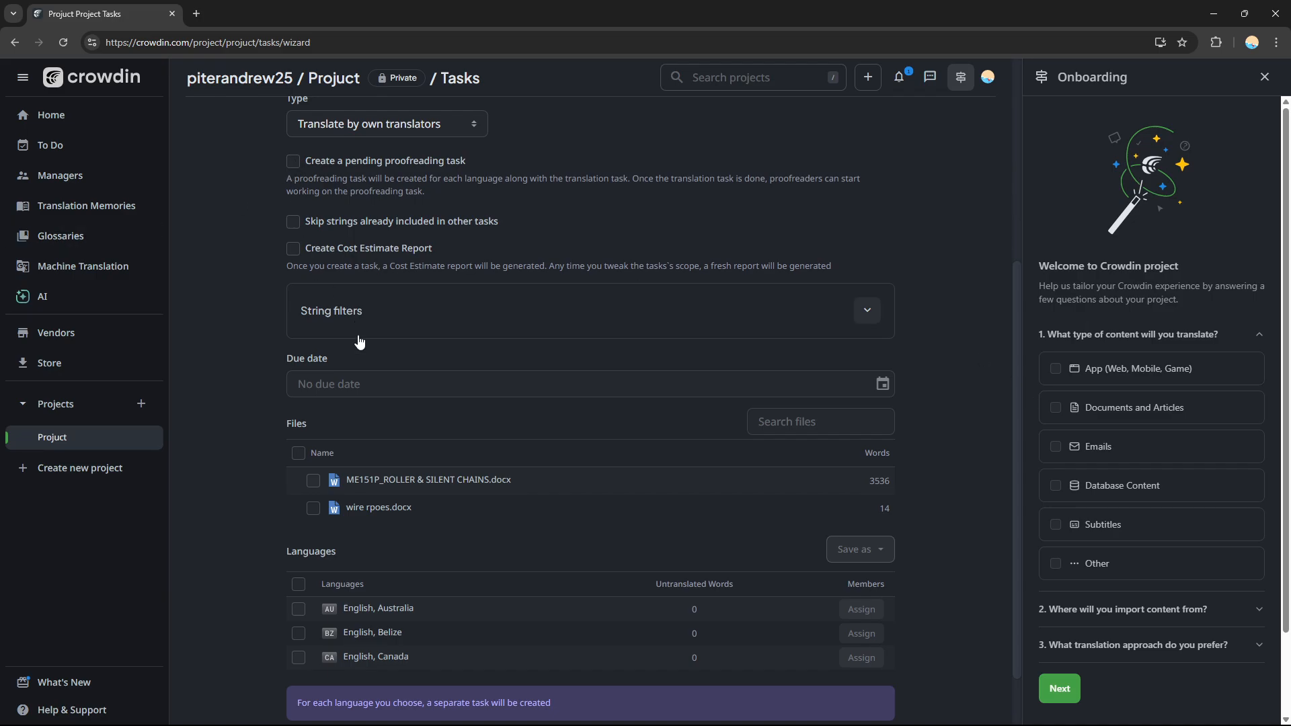
click(314, 480)
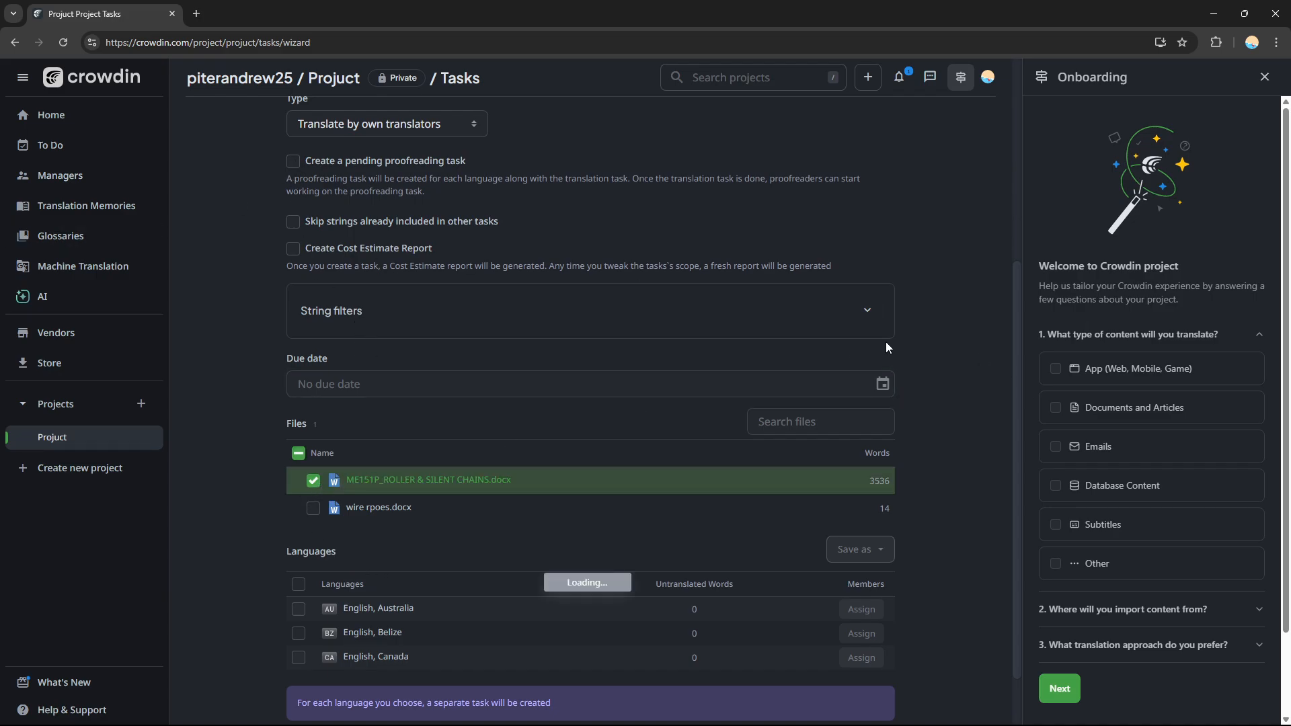
drag(1012, 316, 1019, 484)
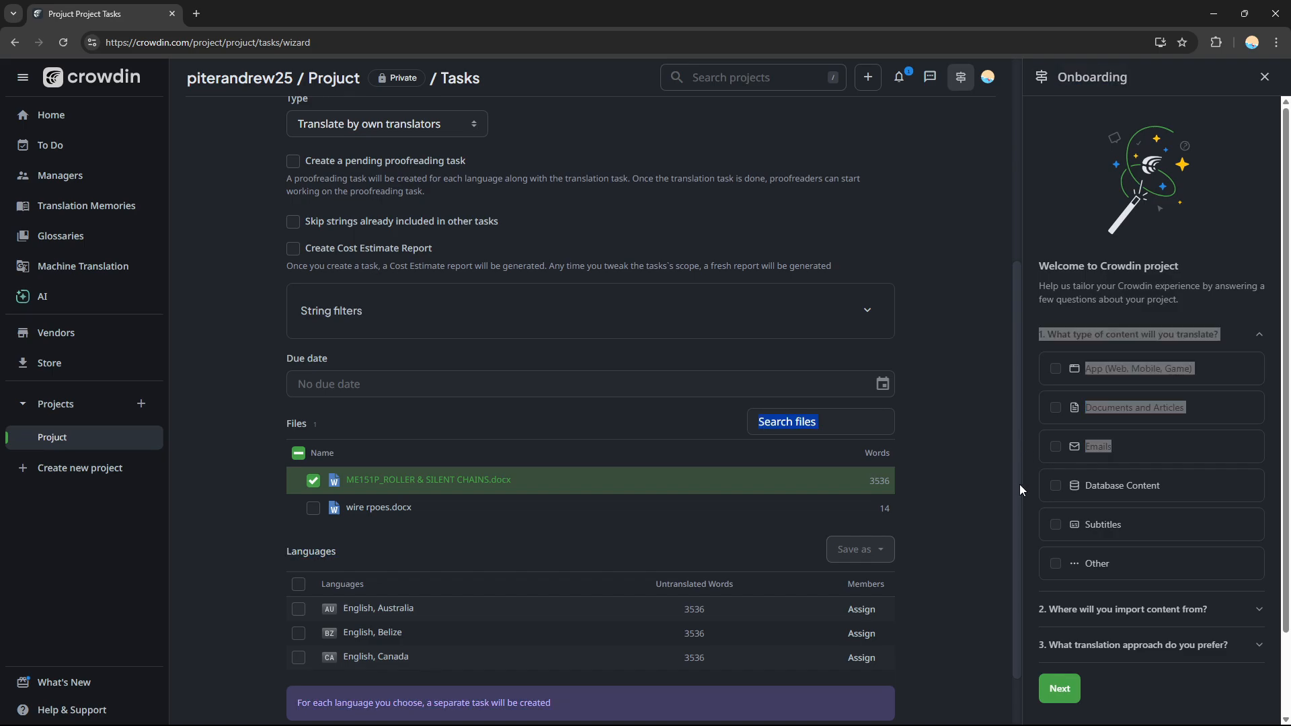
click(299, 610)
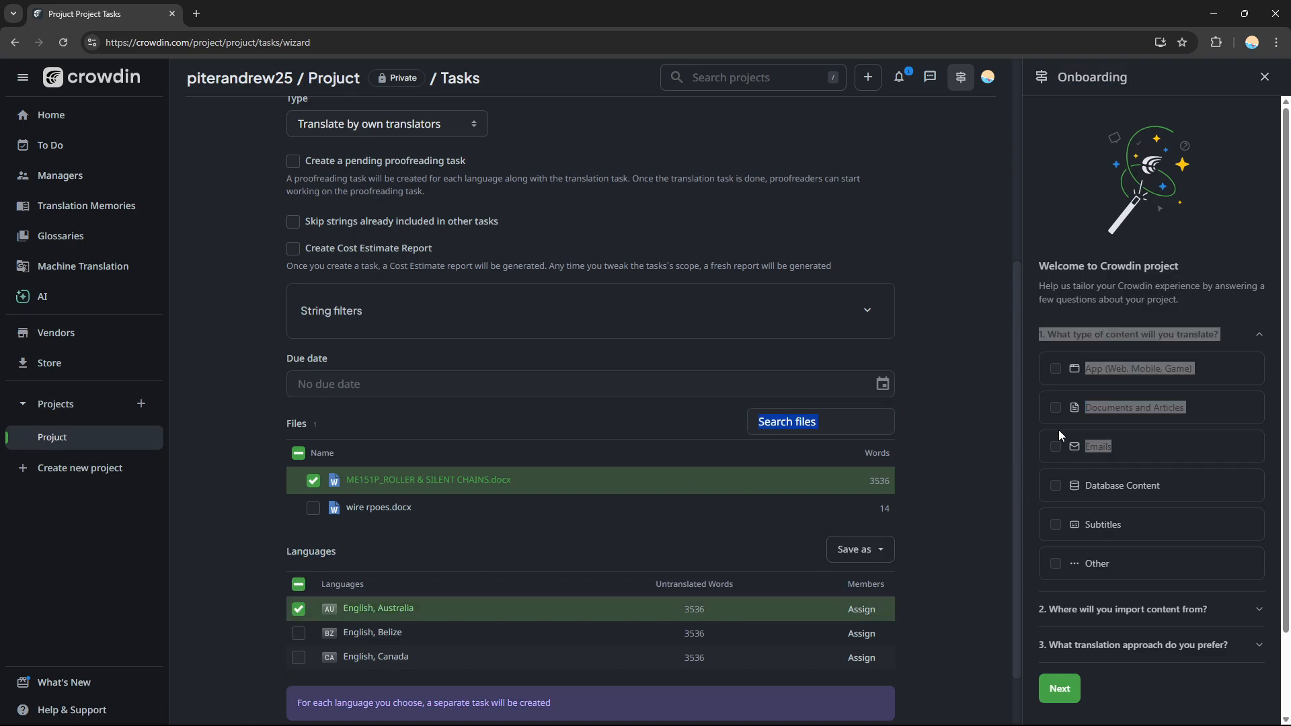
scroll(1019, 421, down, 2)
click(863, 686)
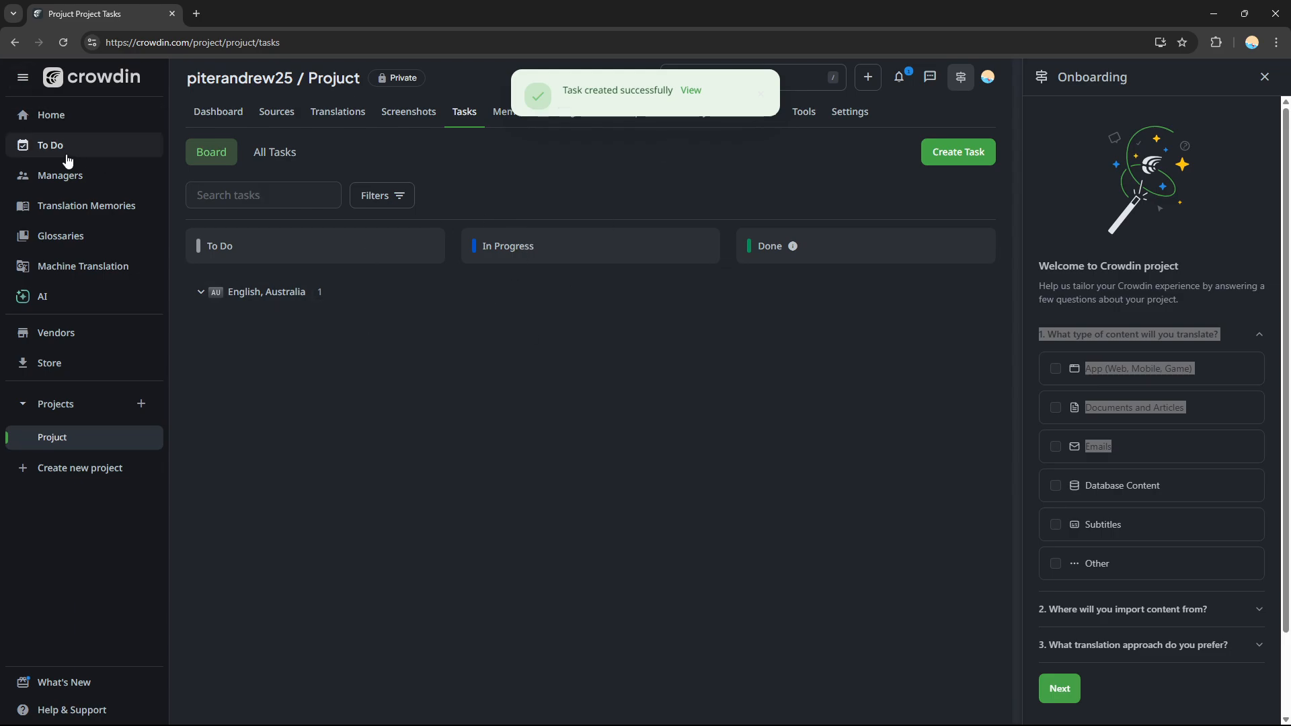
Step: Check the account's To Do list, the Projuct dashboard and the project's full task list
click(47, 147)
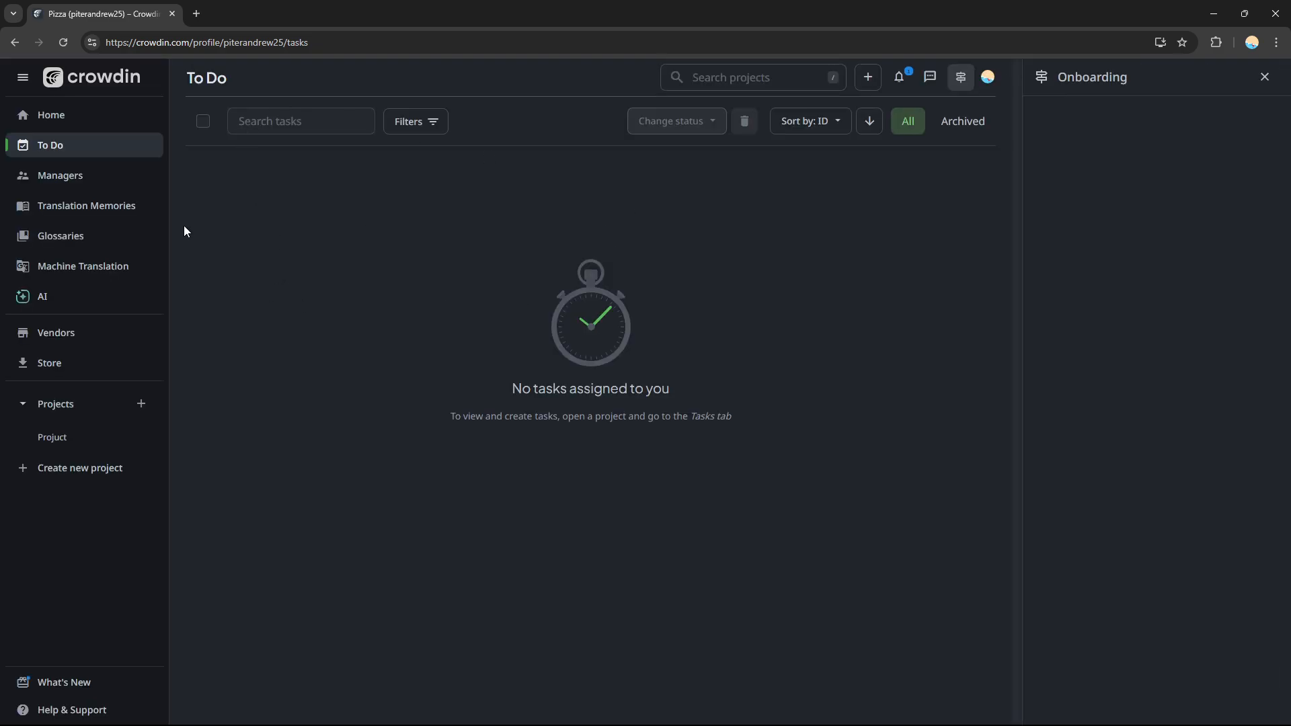
click(69, 146)
click(75, 439)
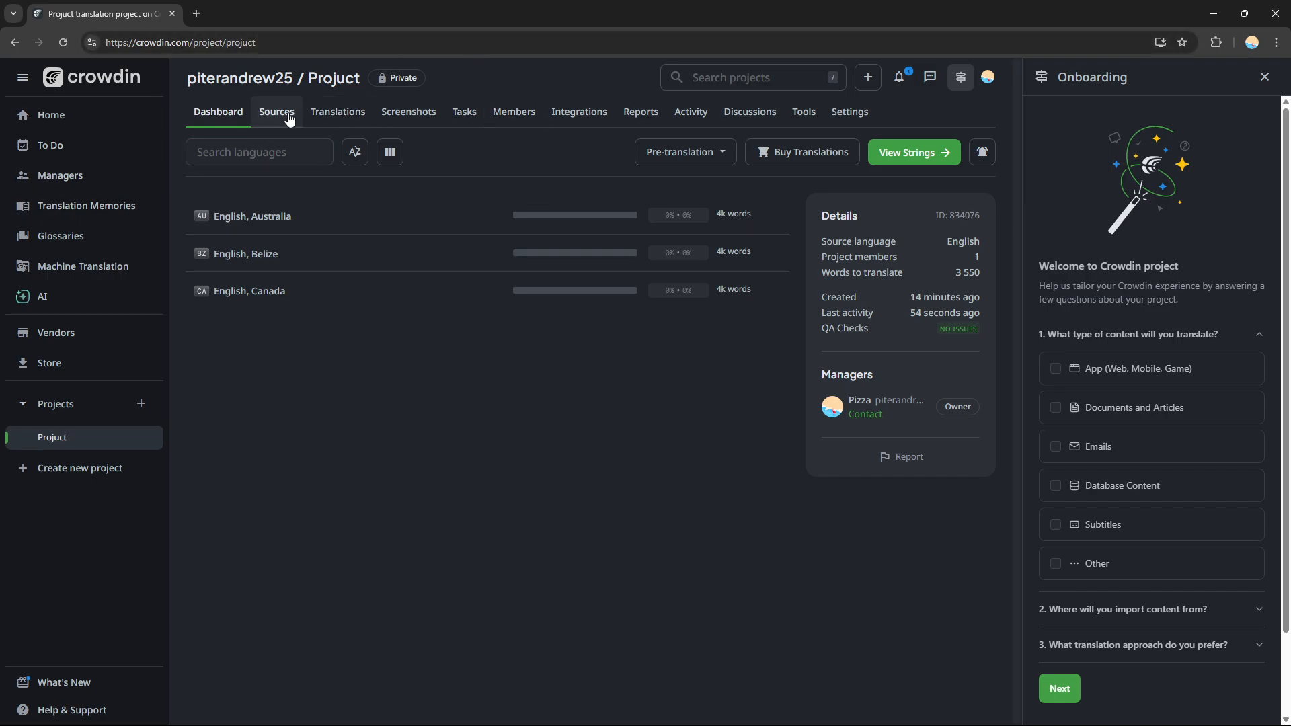
click(464, 111)
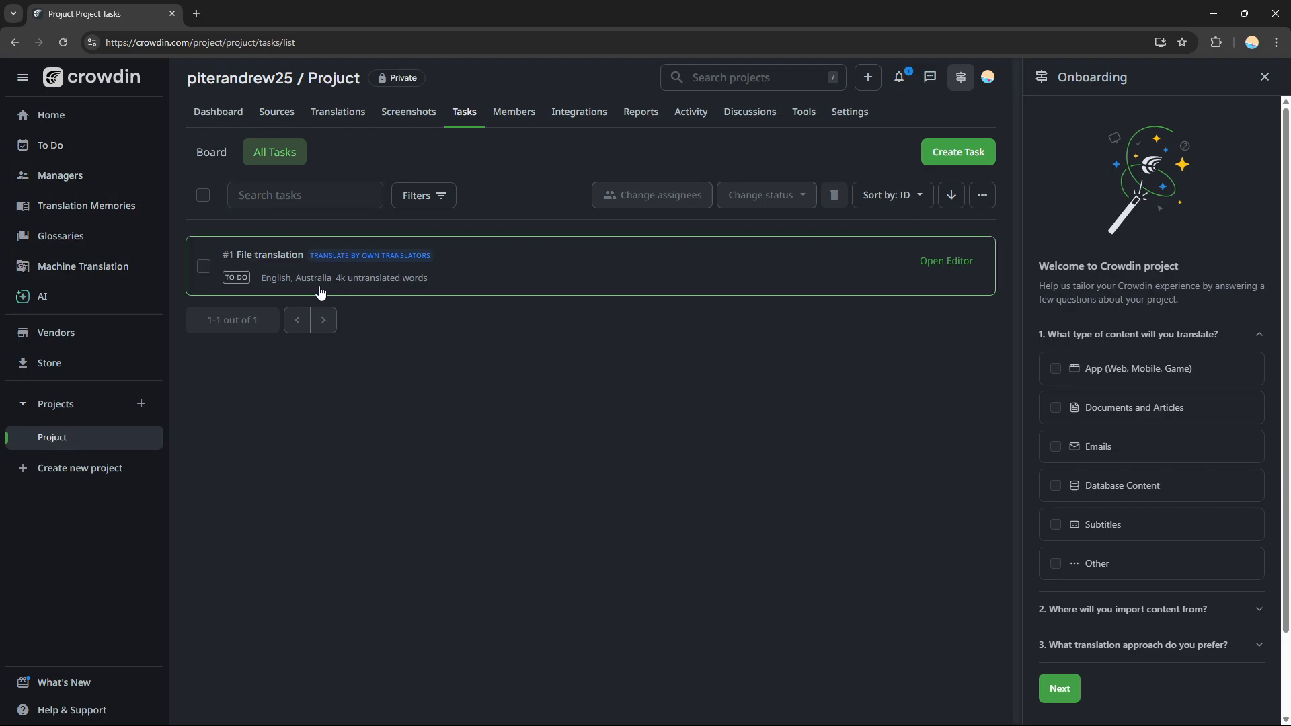
Step: Review the project's member list and the invitation form, and close the form without inviting anyone
click(524, 118)
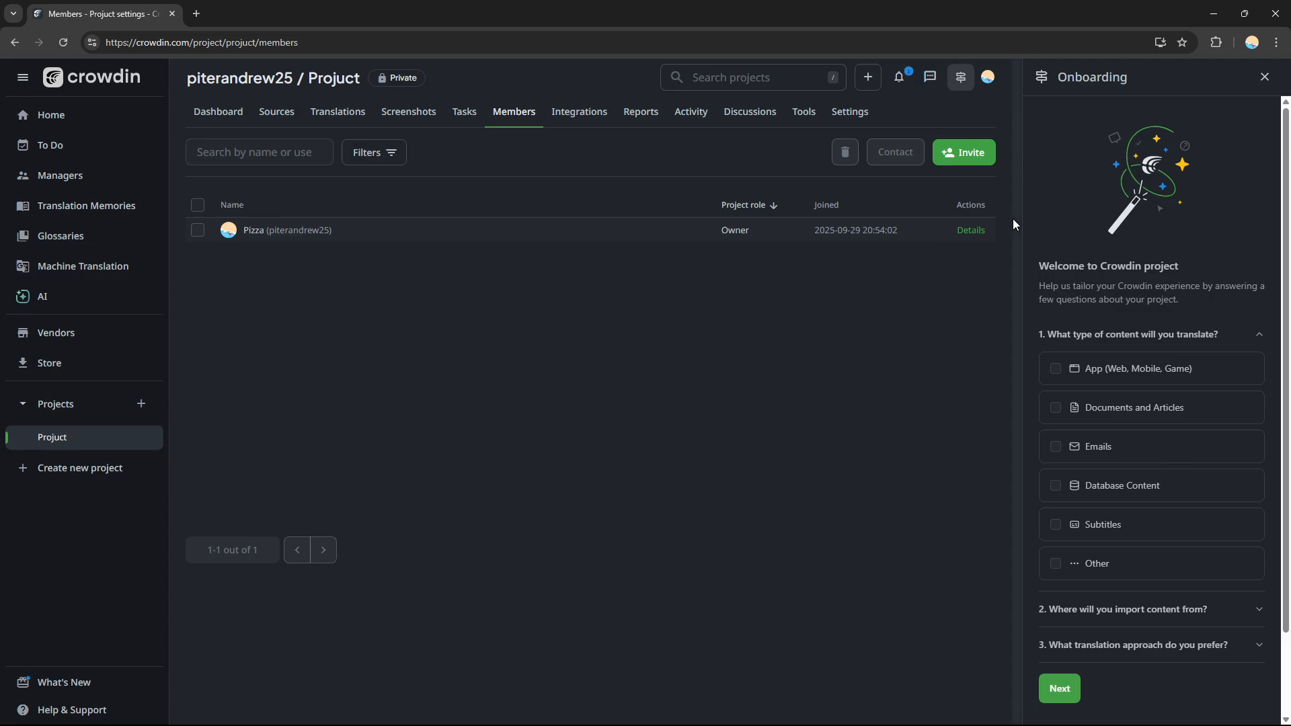
click(981, 231)
click(210, 235)
click(198, 232)
click(968, 156)
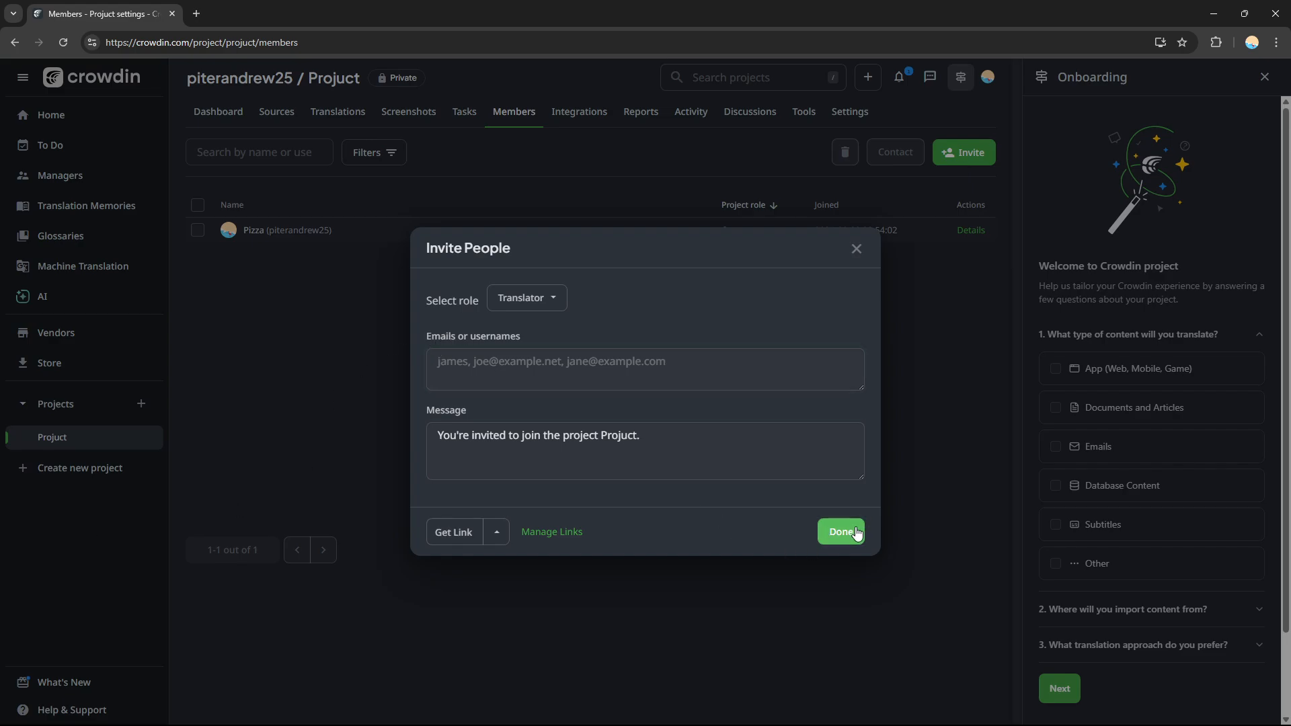
click(856, 250)
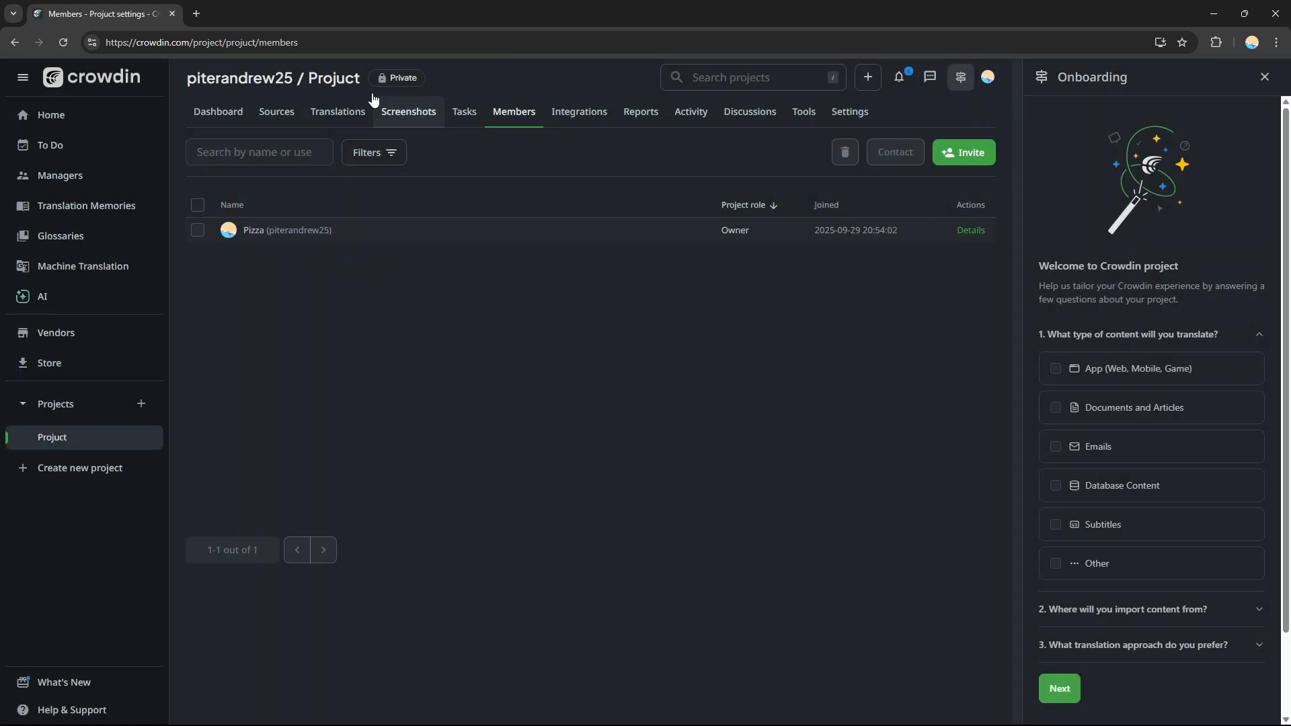
Step: Find the File translation task under English, Australia and open it from the full task list in the translation editor
click(471, 120)
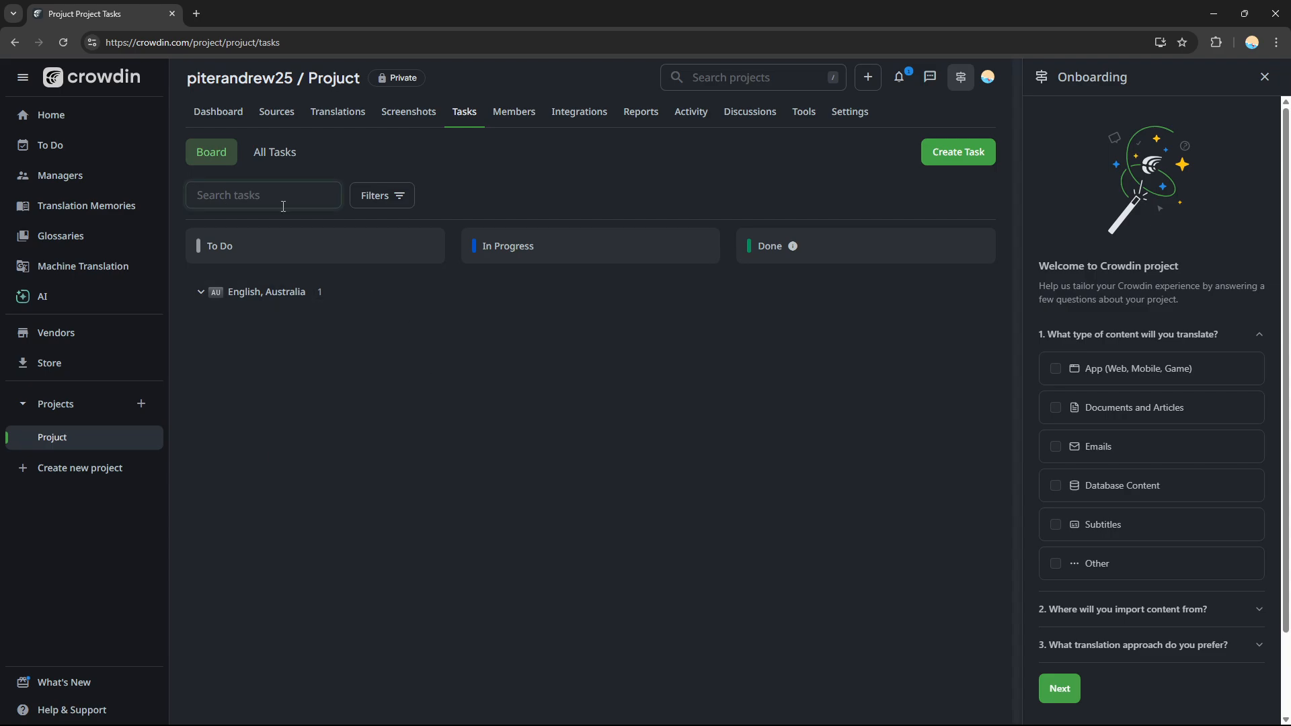
click(274, 294)
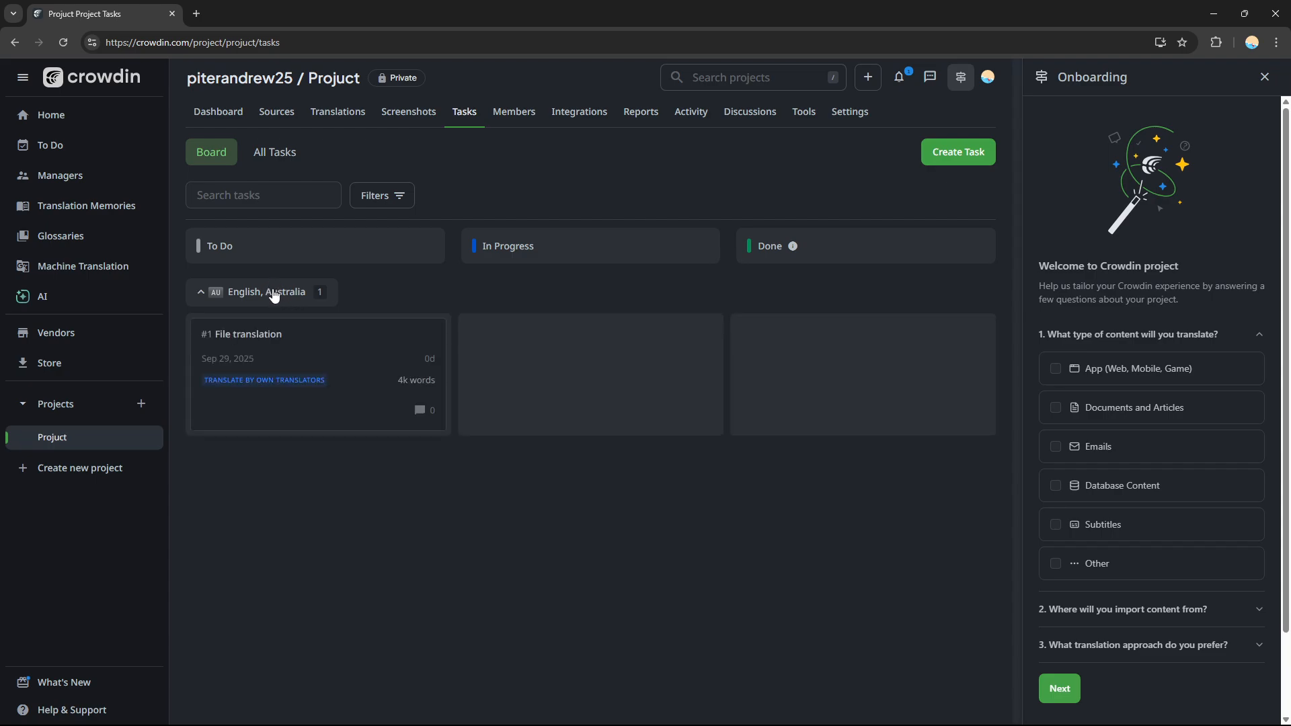
click(275, 154)
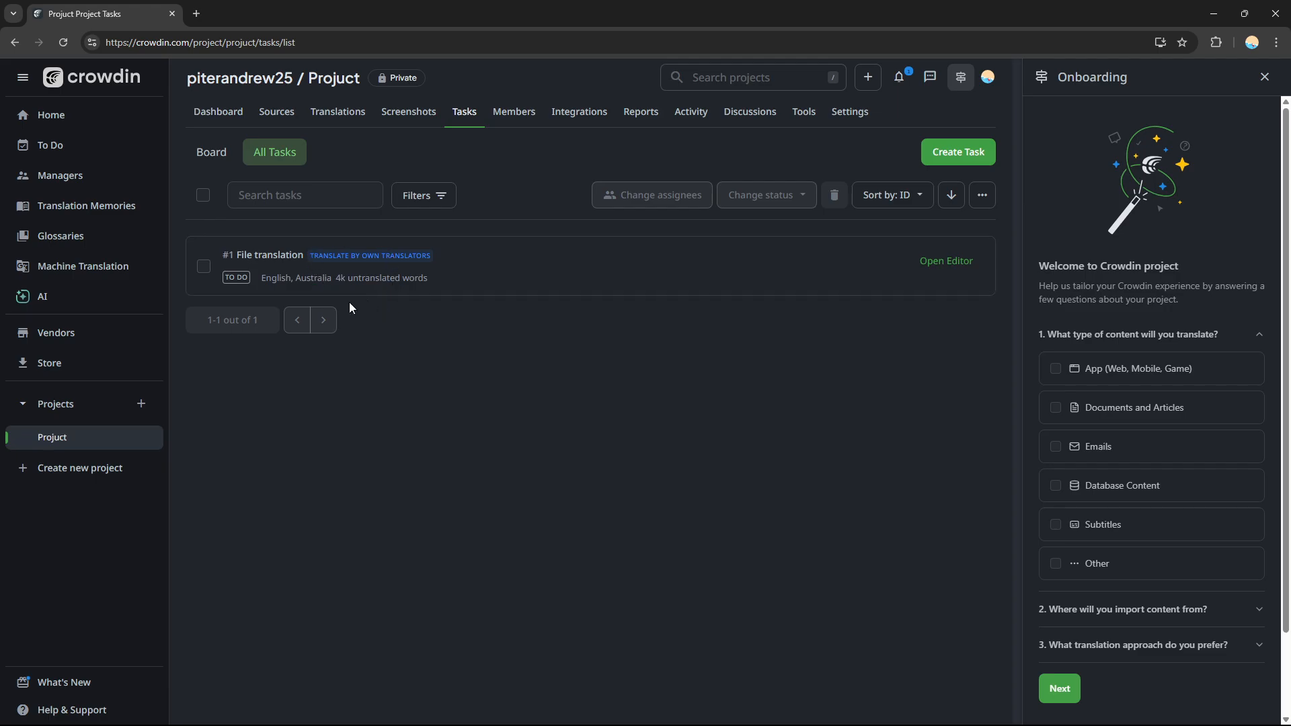
click(309, 283)
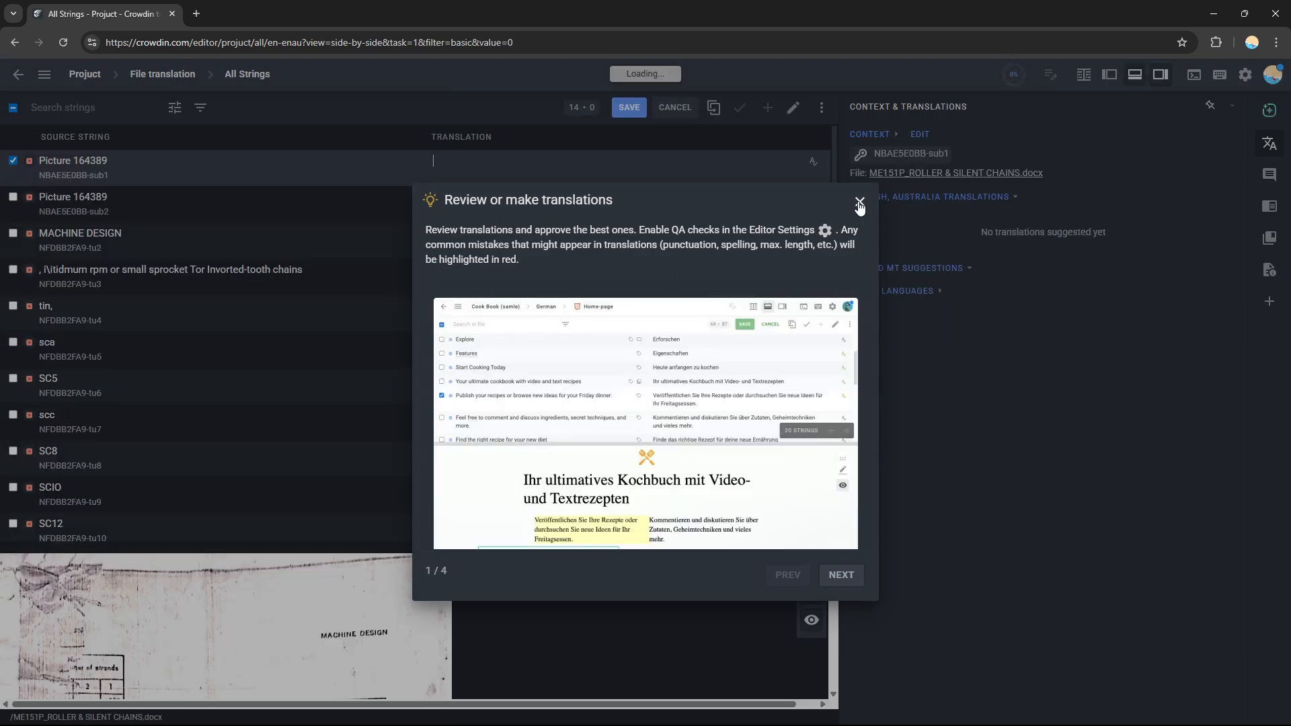
Step: Dismiss the editor's introduction and step through the first source strings, from Picture 164389 to "tin,", to examine their context
click(860, 204)
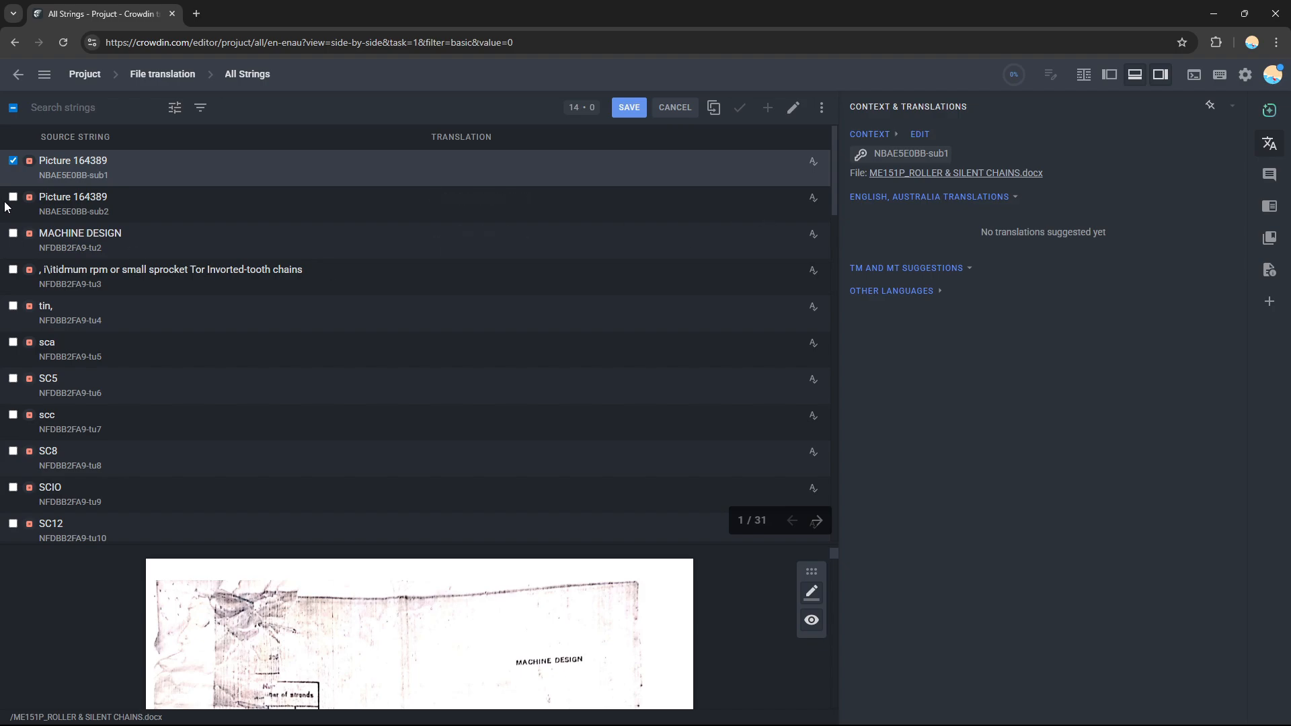
click(122, 200)
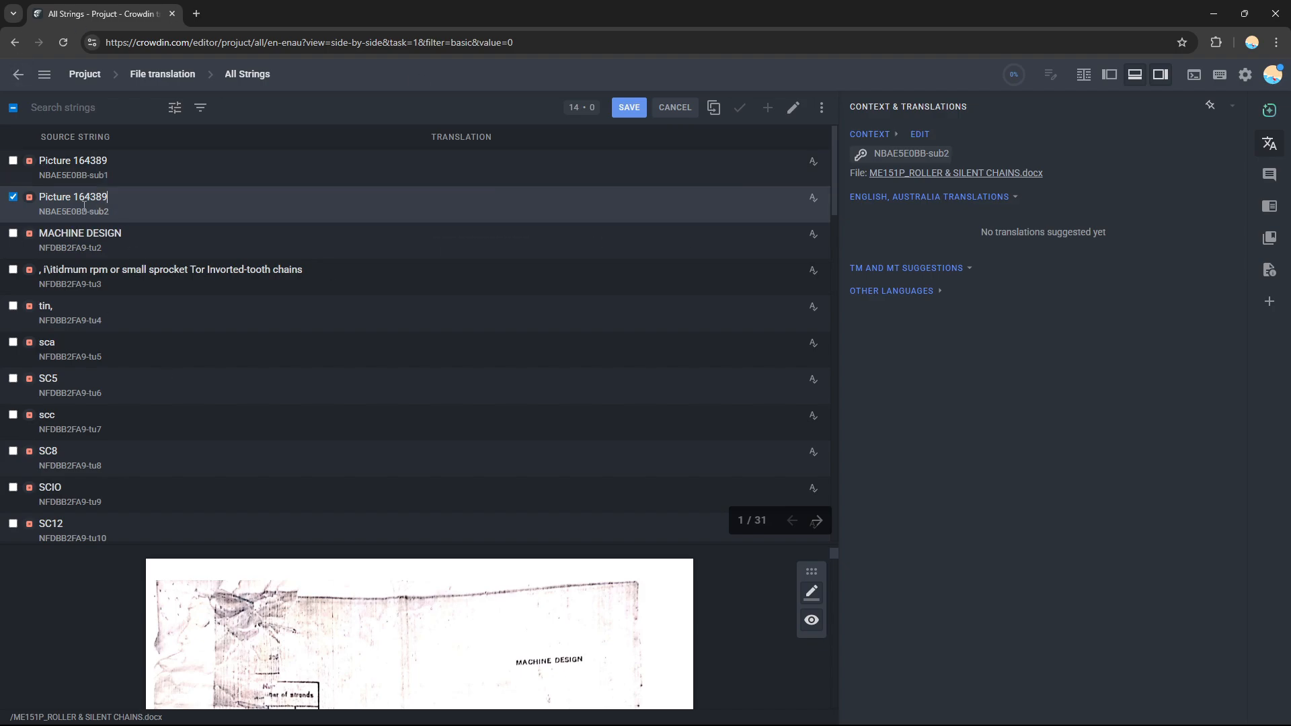
click(86, 163)
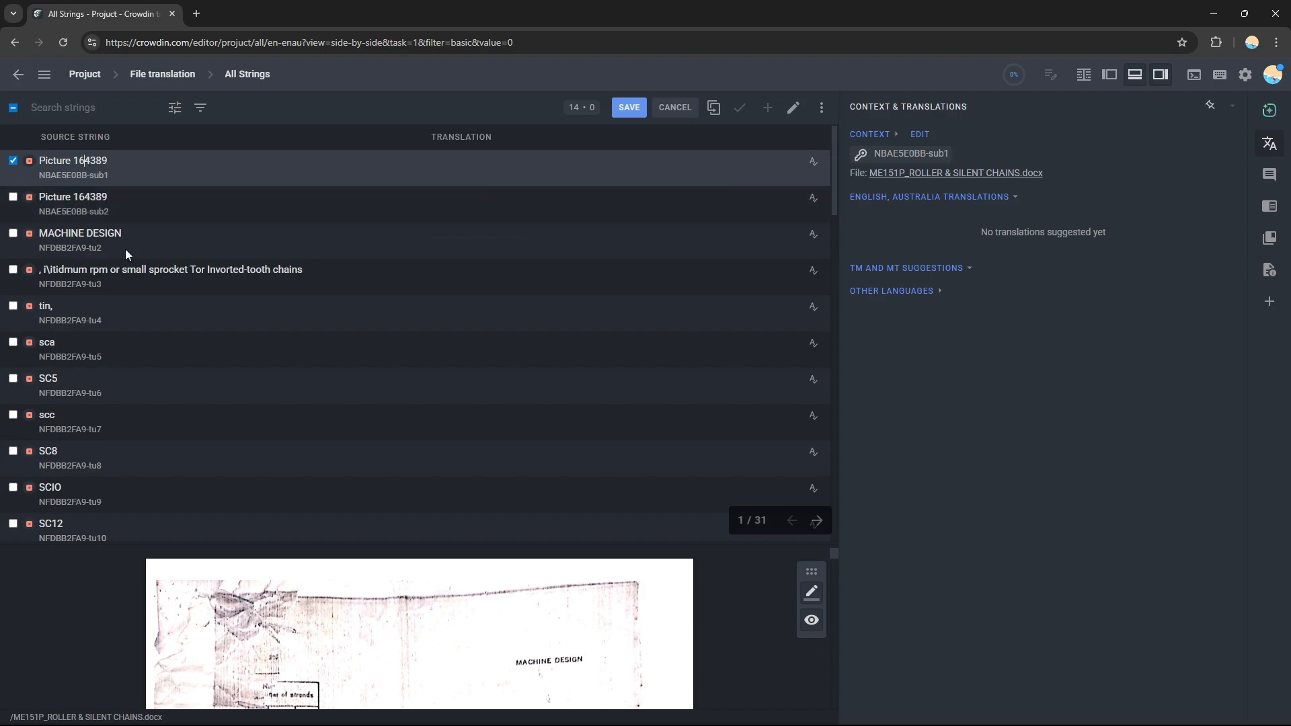
click(110, 228)
click(98, 203)
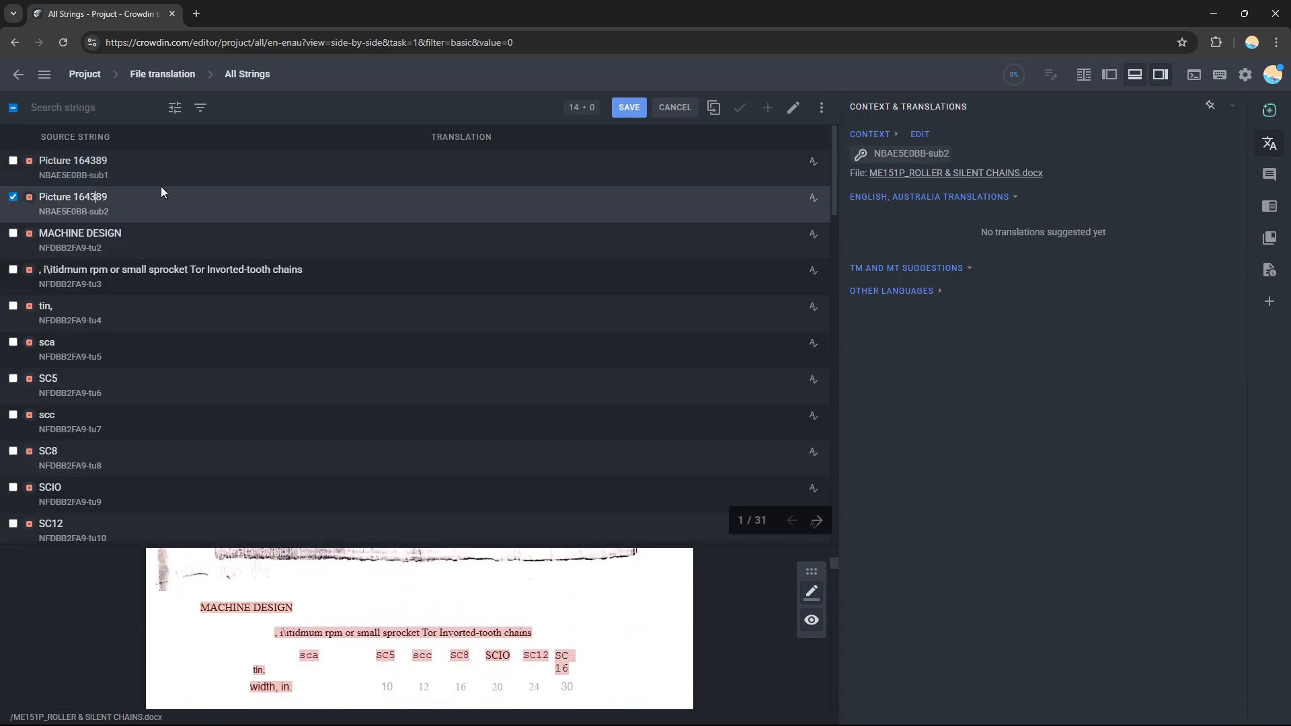
click(145, 167)
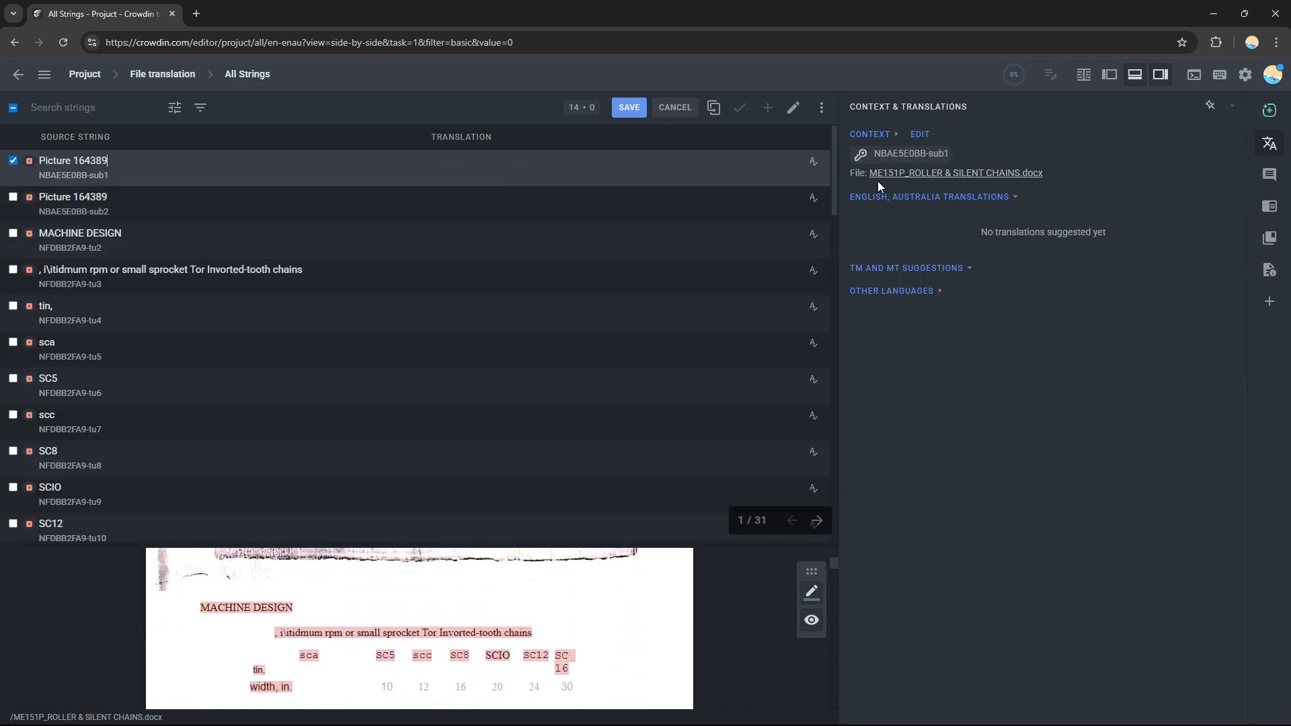
click(103, 219)
click(127, 238)
click(127, 309)
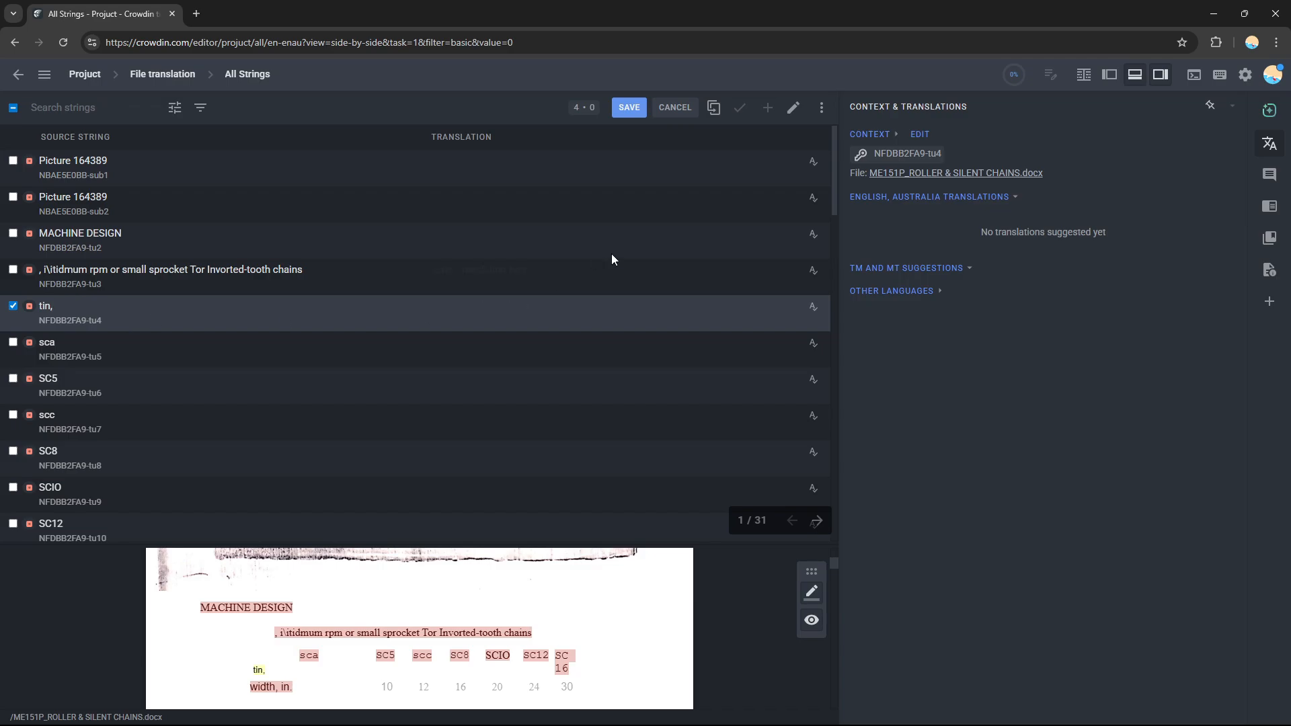
Step: Examine the strings further down the list, from 1,200 back up to "width, in.", against the document preview
drag(834, 175, 834, 178)
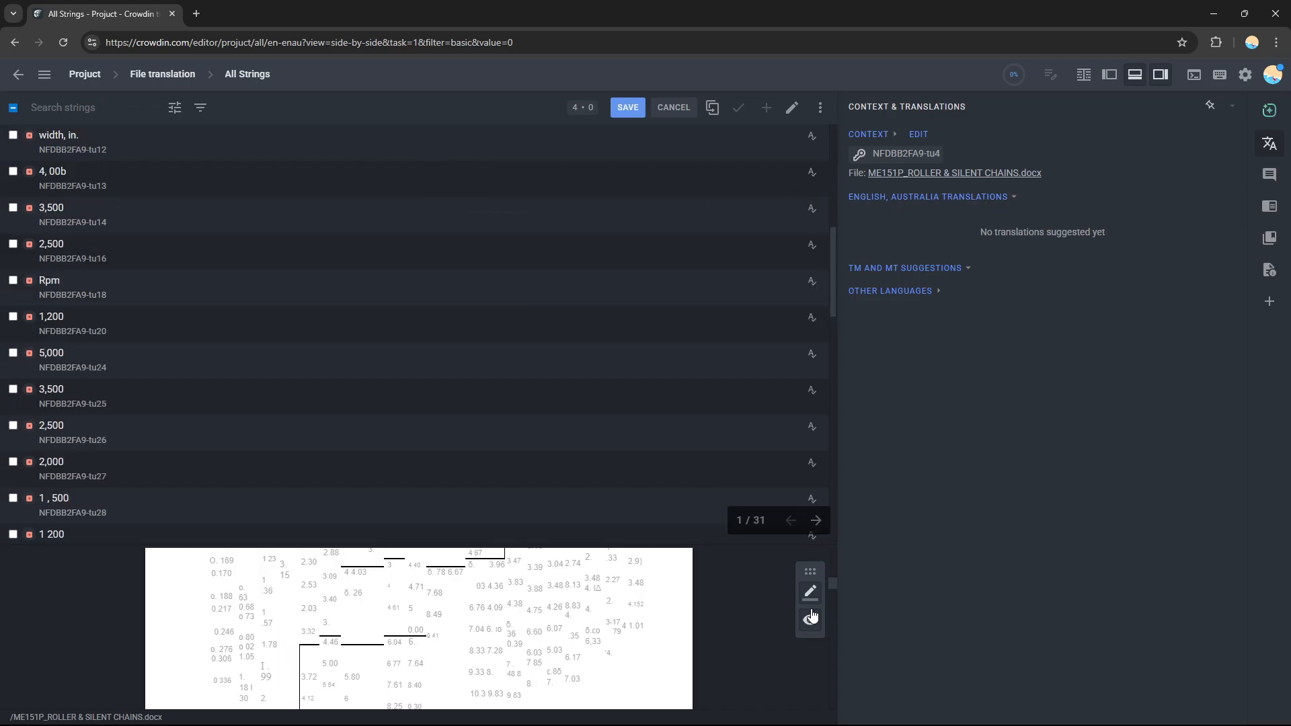
drag(831, 584, 838, 632)
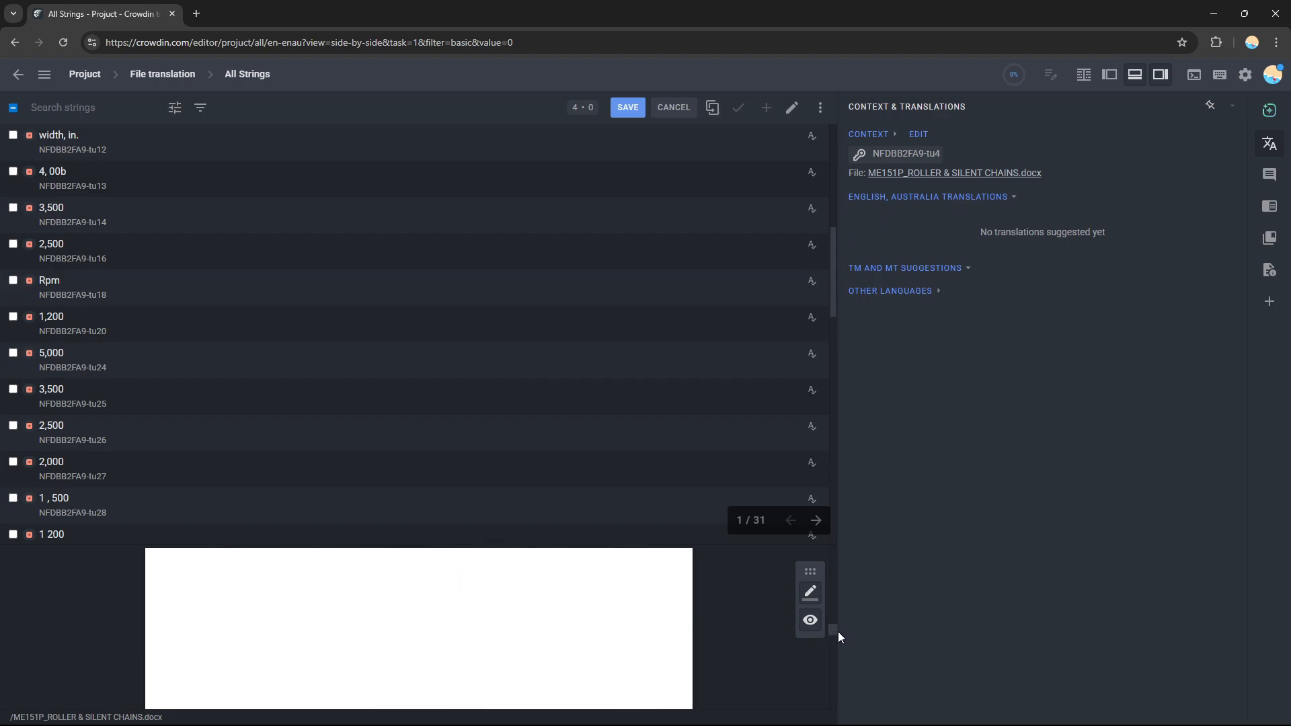
click(100, 364)
click(107, 325)
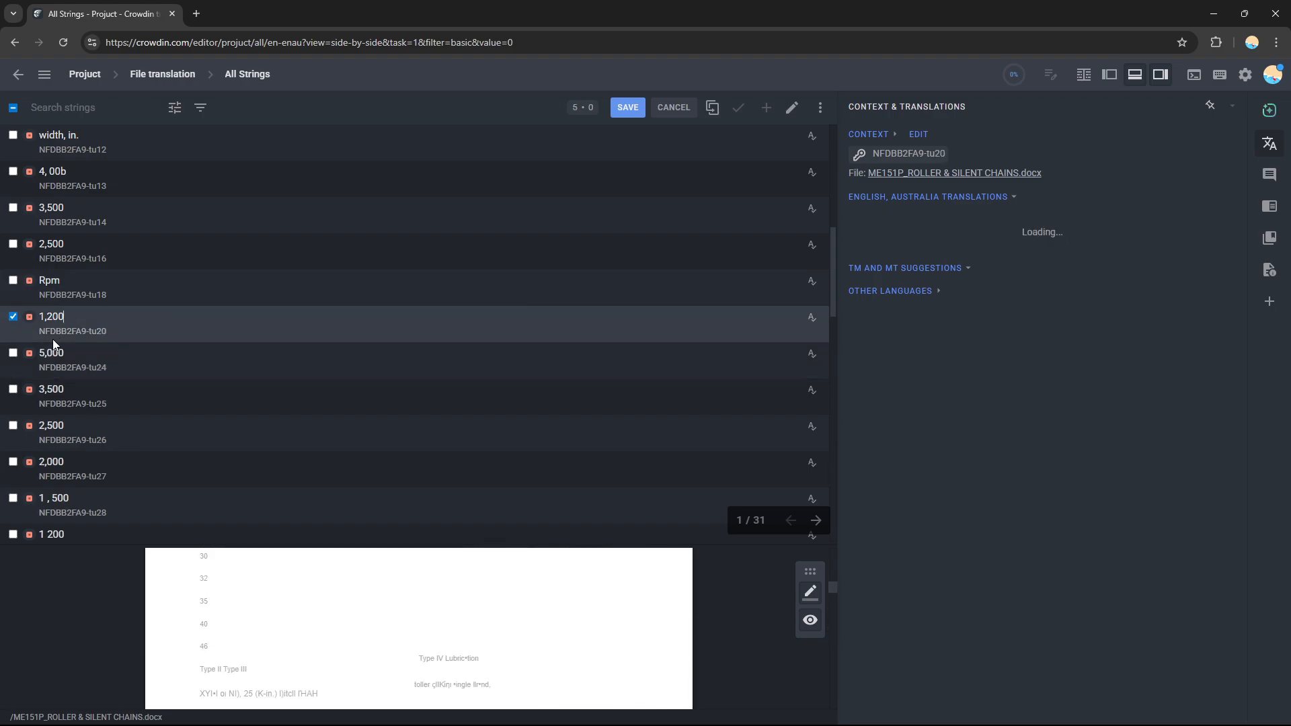
click(37, 288)
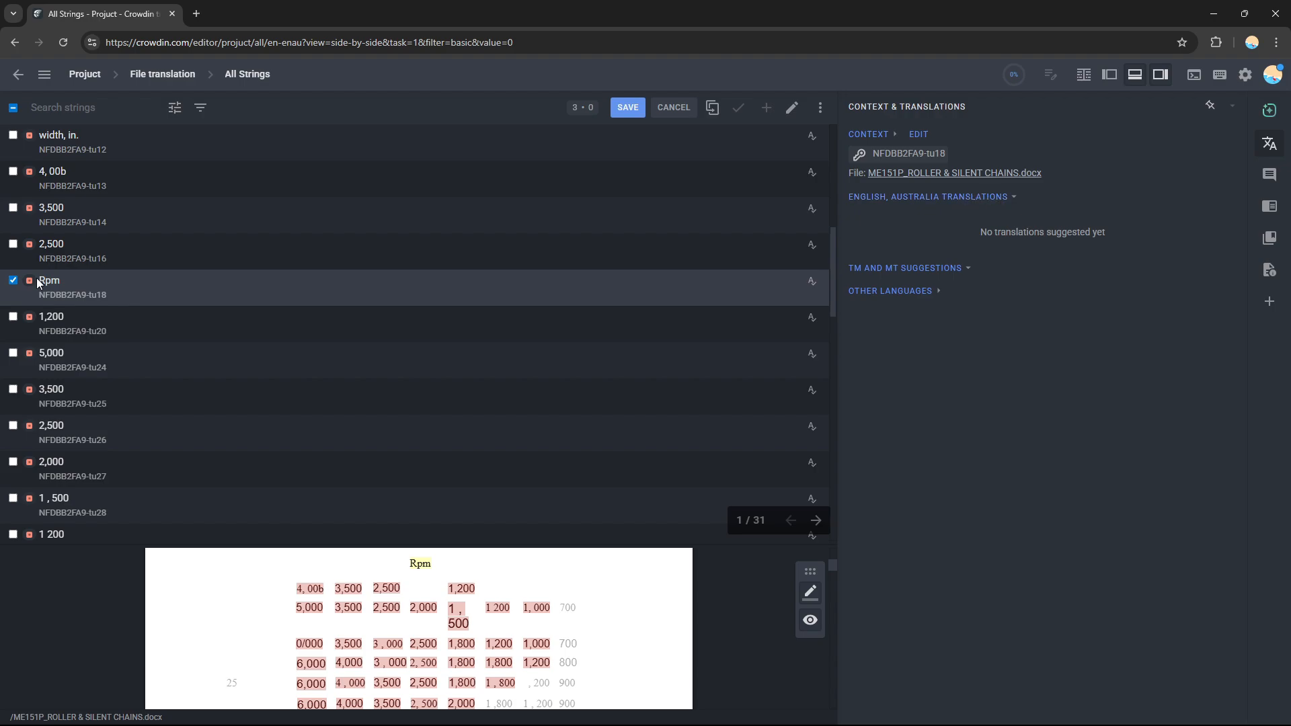
click(97, 248)
click(94, 214)
click(86, 183)
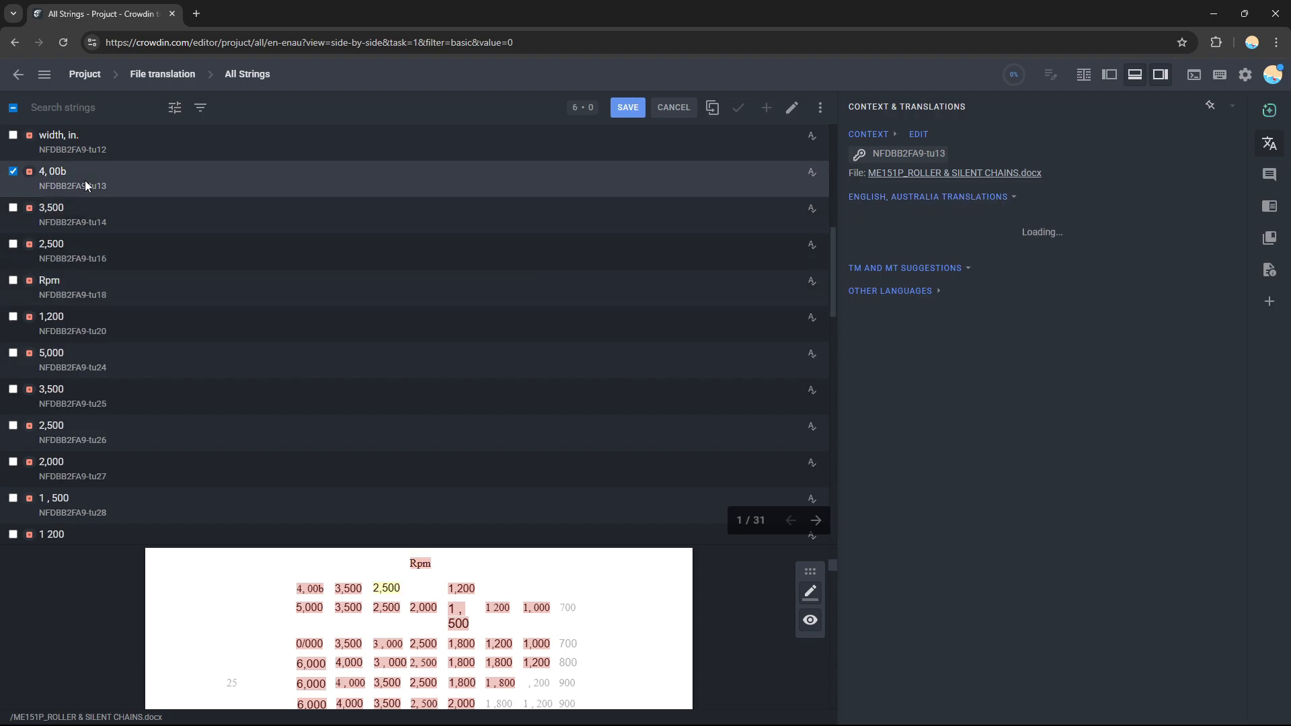
click(97, 144)
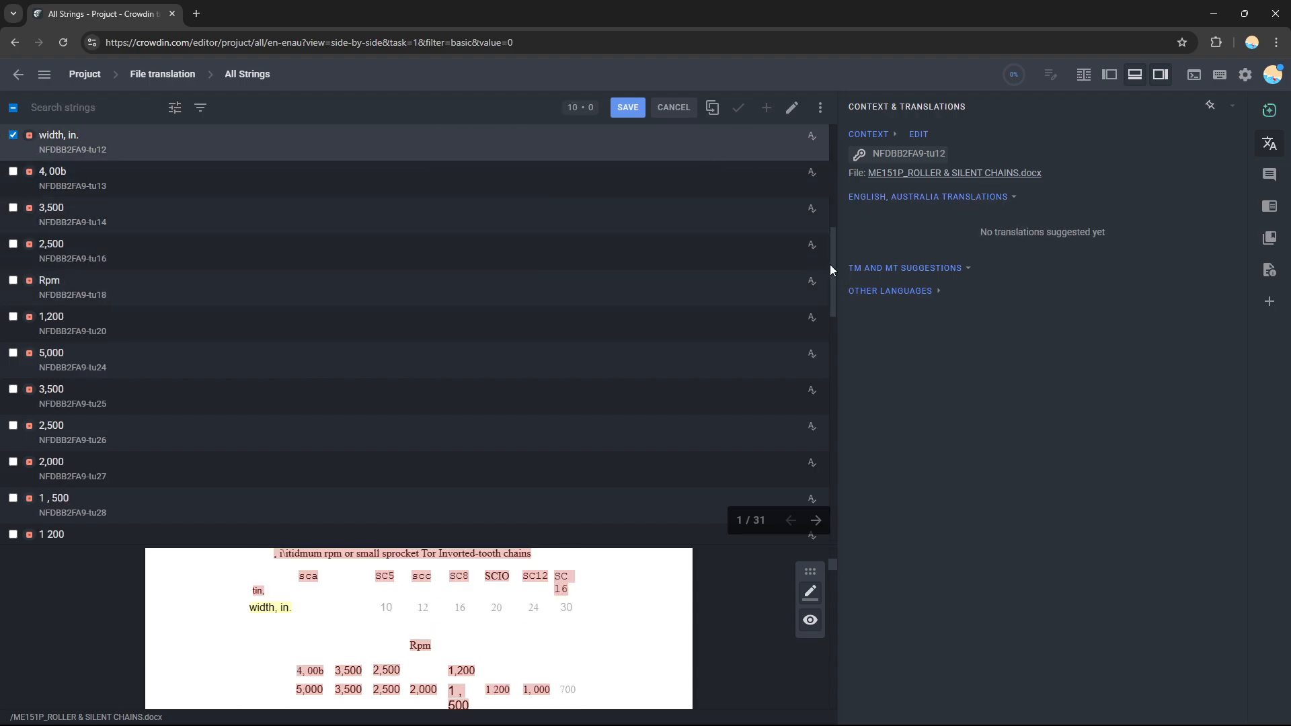
Step: Select the first Picture 164389 string, review its English, Australia and other-language translation sections, and show the AI Assistant
drag(830, 265, 828, 158)
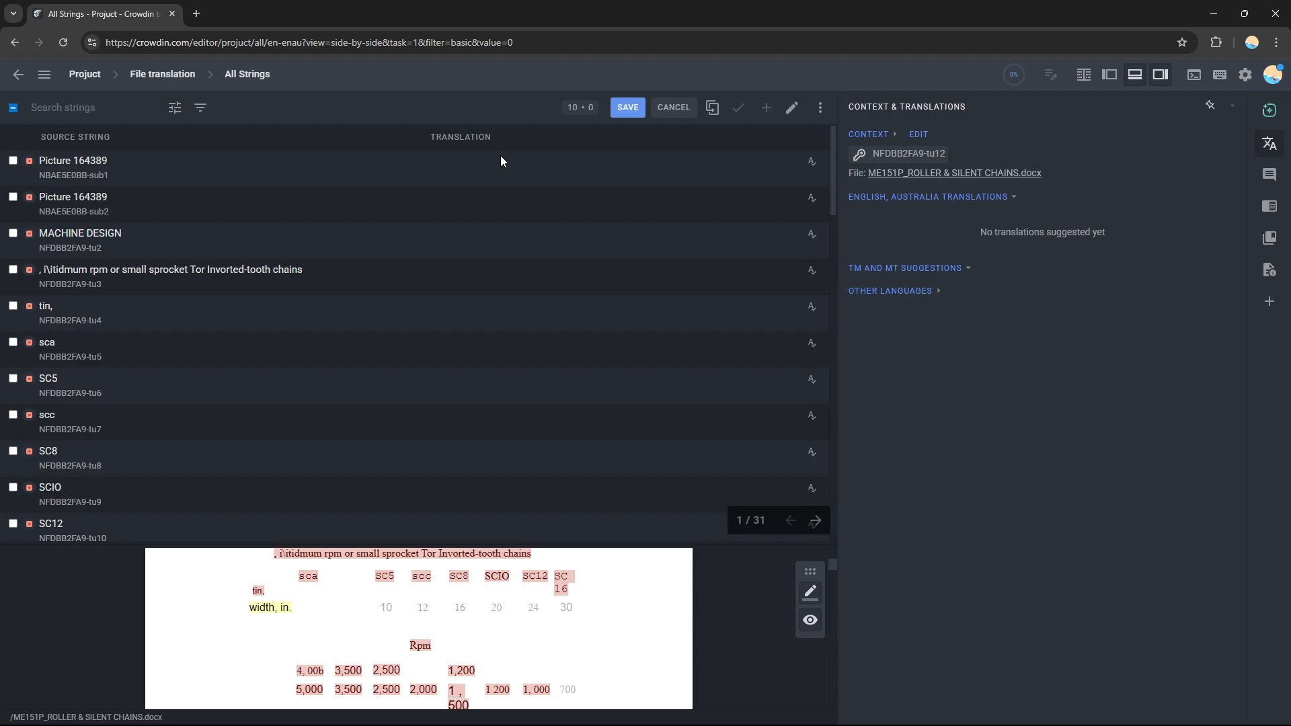
click(123, 168)
click(13, 163)
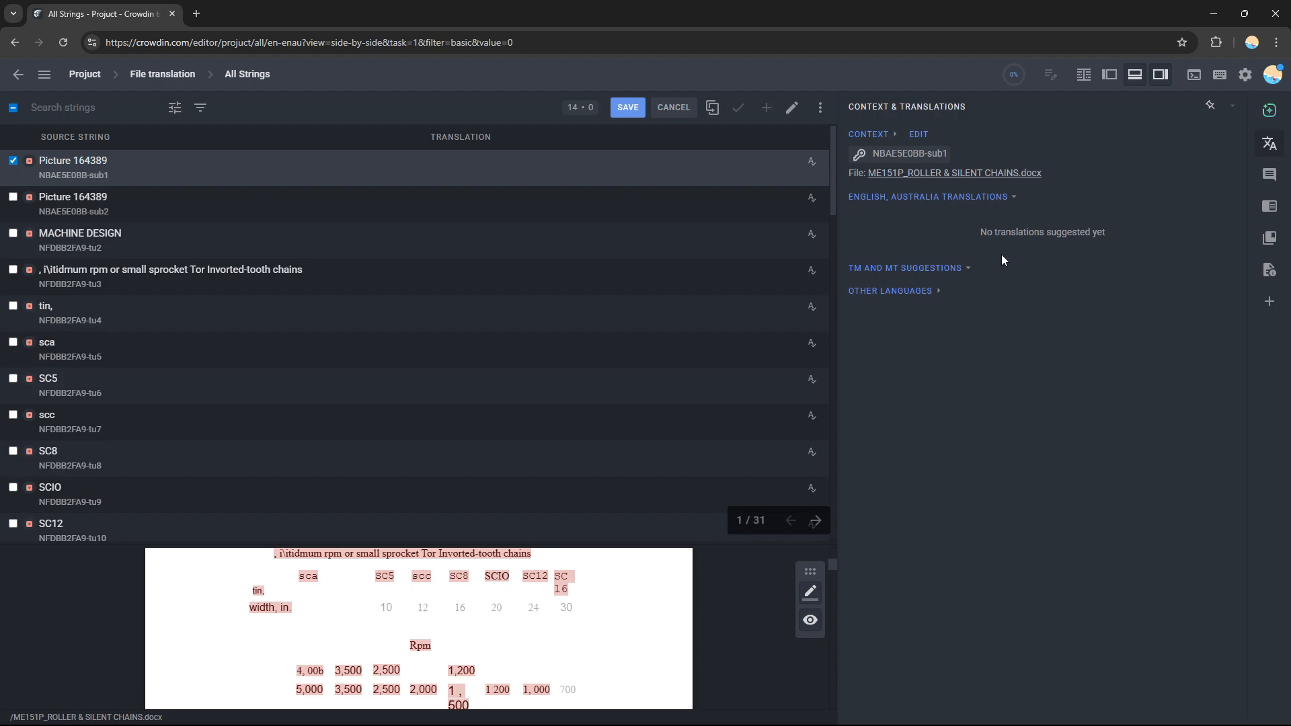
click(1014, 198)
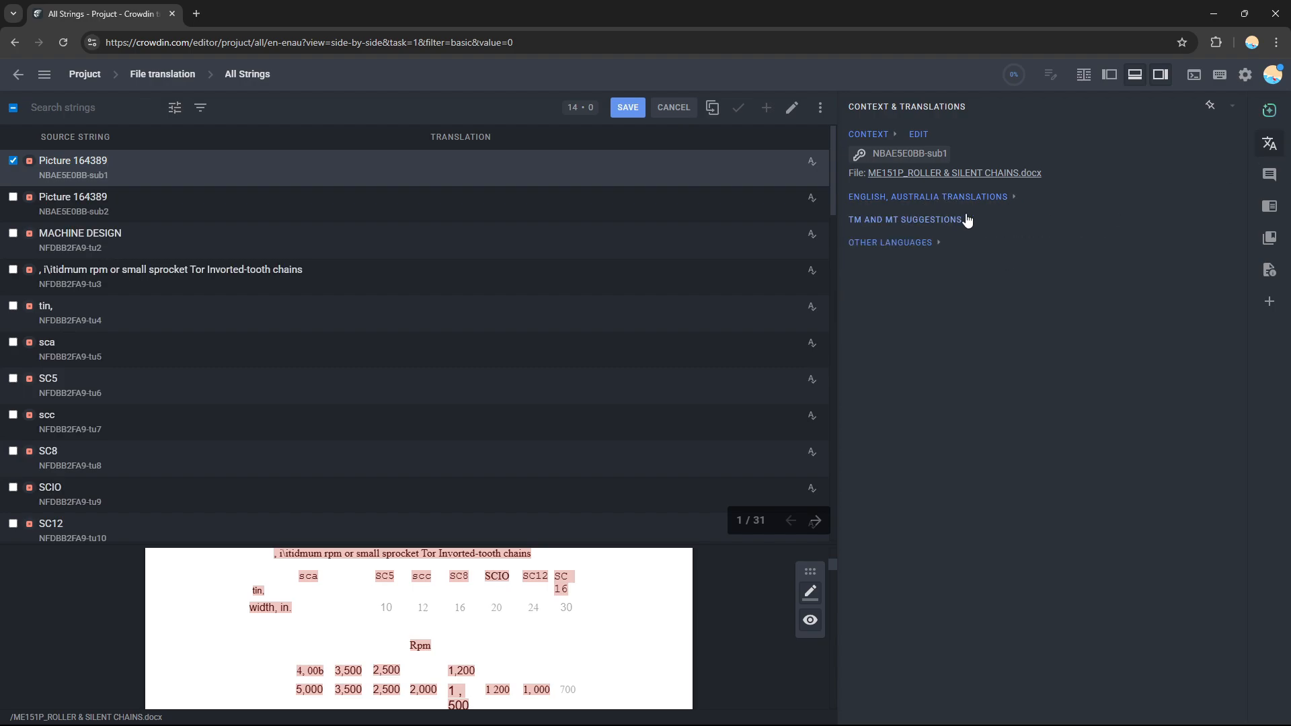
click(1009, 197)
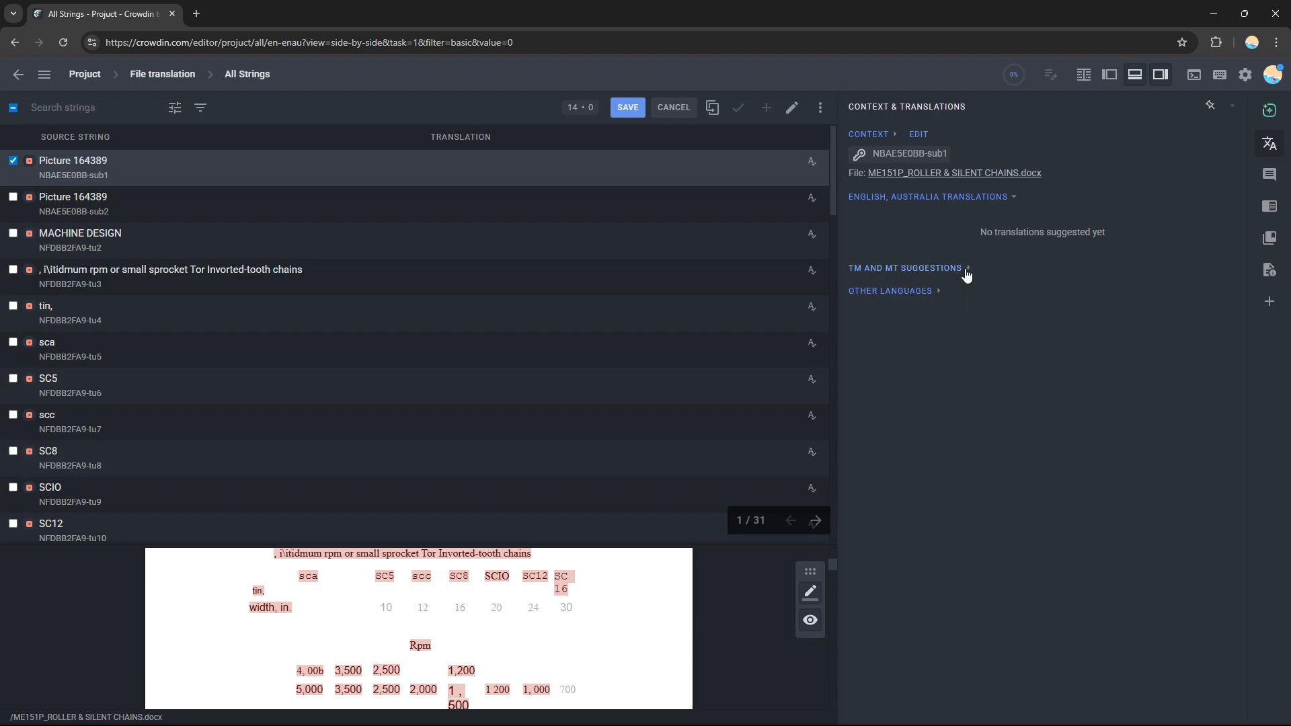
click(923, 296)
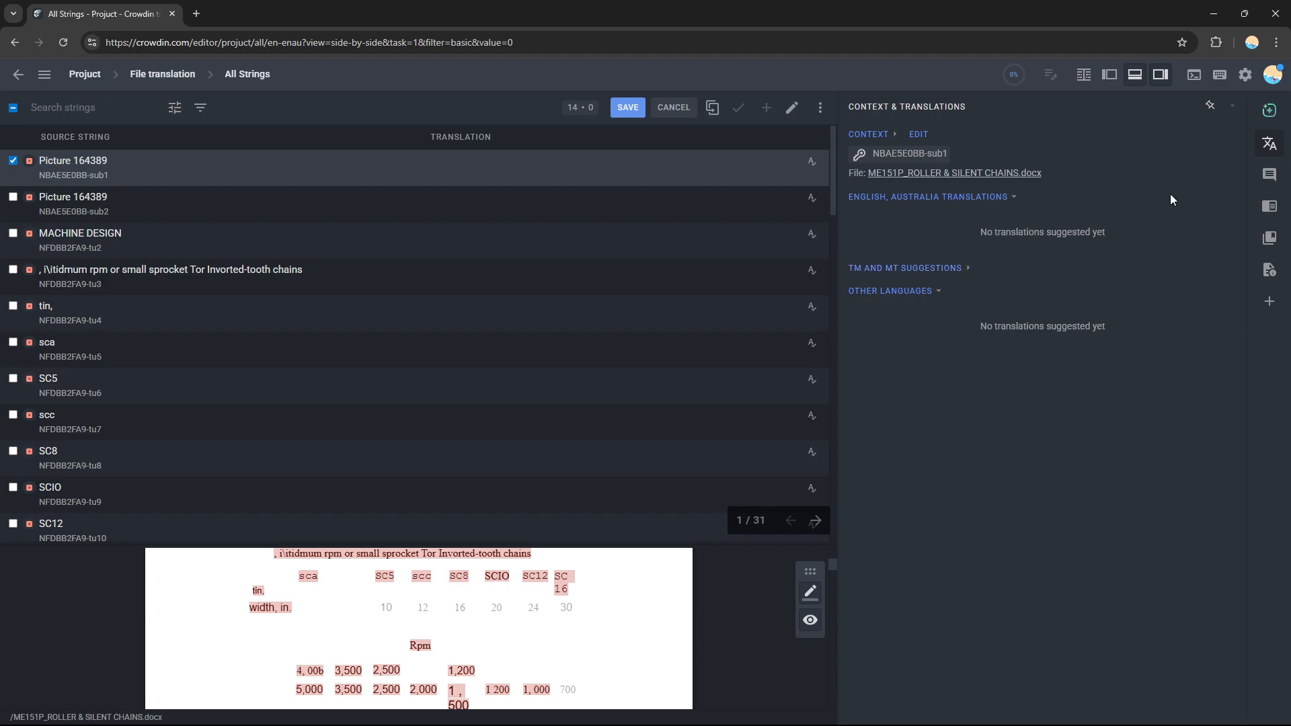
click(1268, 115)
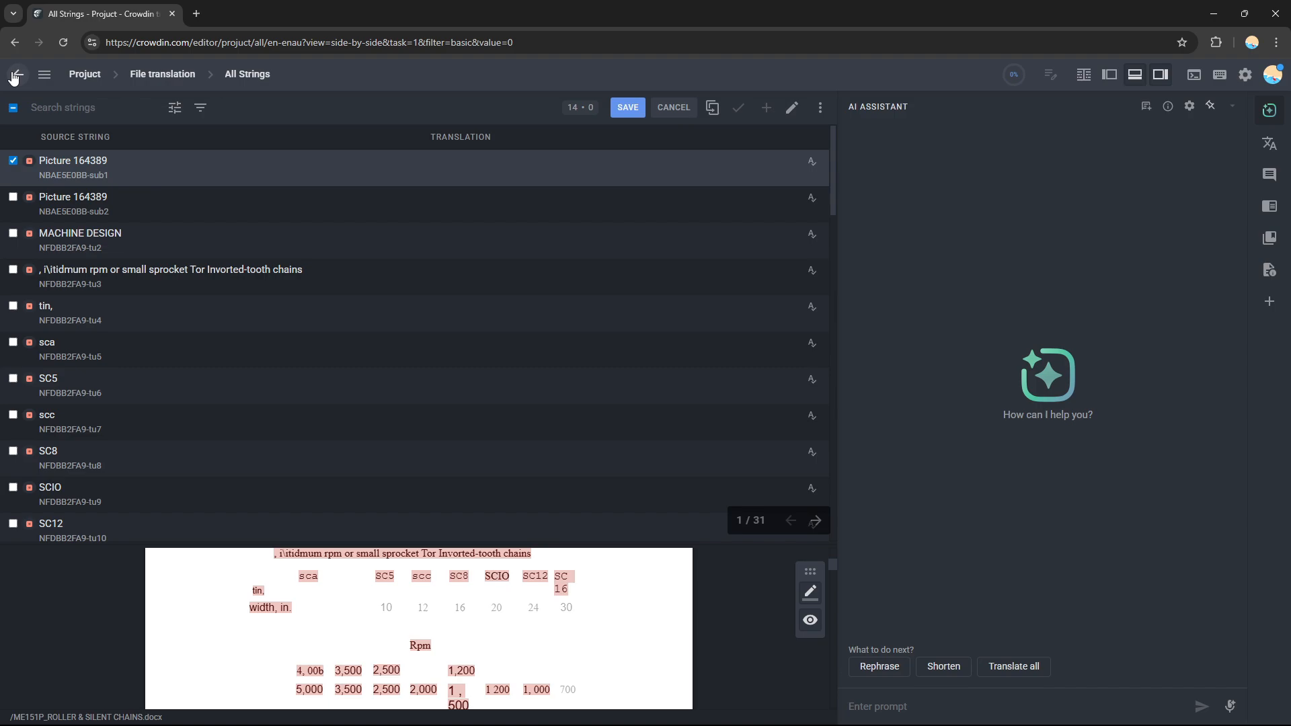
Step: Return from the editor to the project, browse the catalogue of available integrations, and close it without installing anything
click(14, 43)
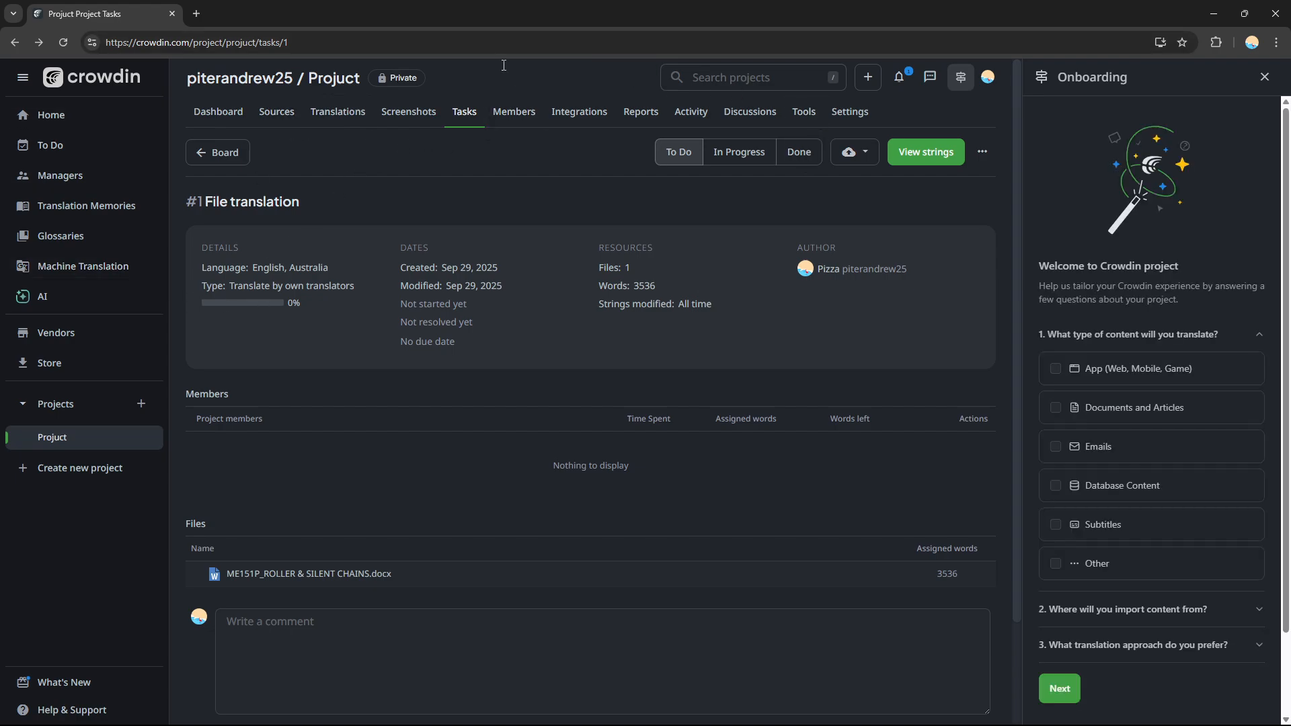
click(514, 123)
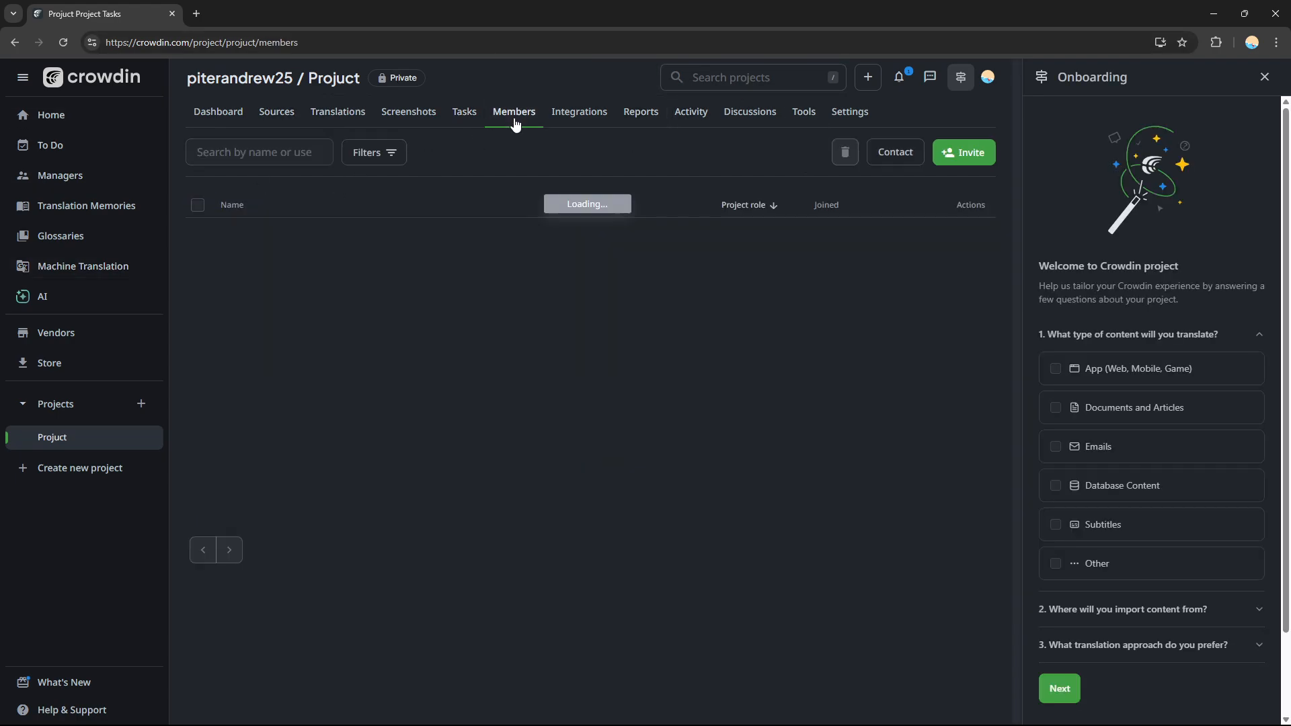
click(576, 115)
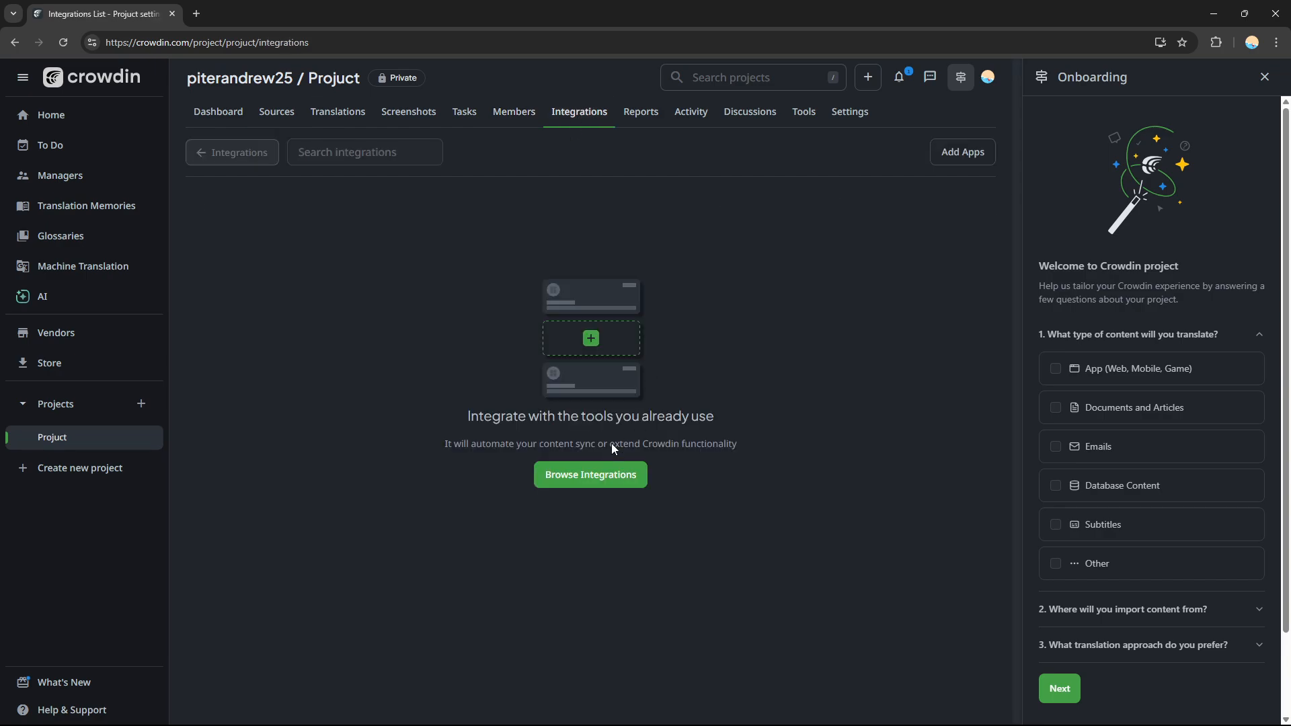
click(583, 483)
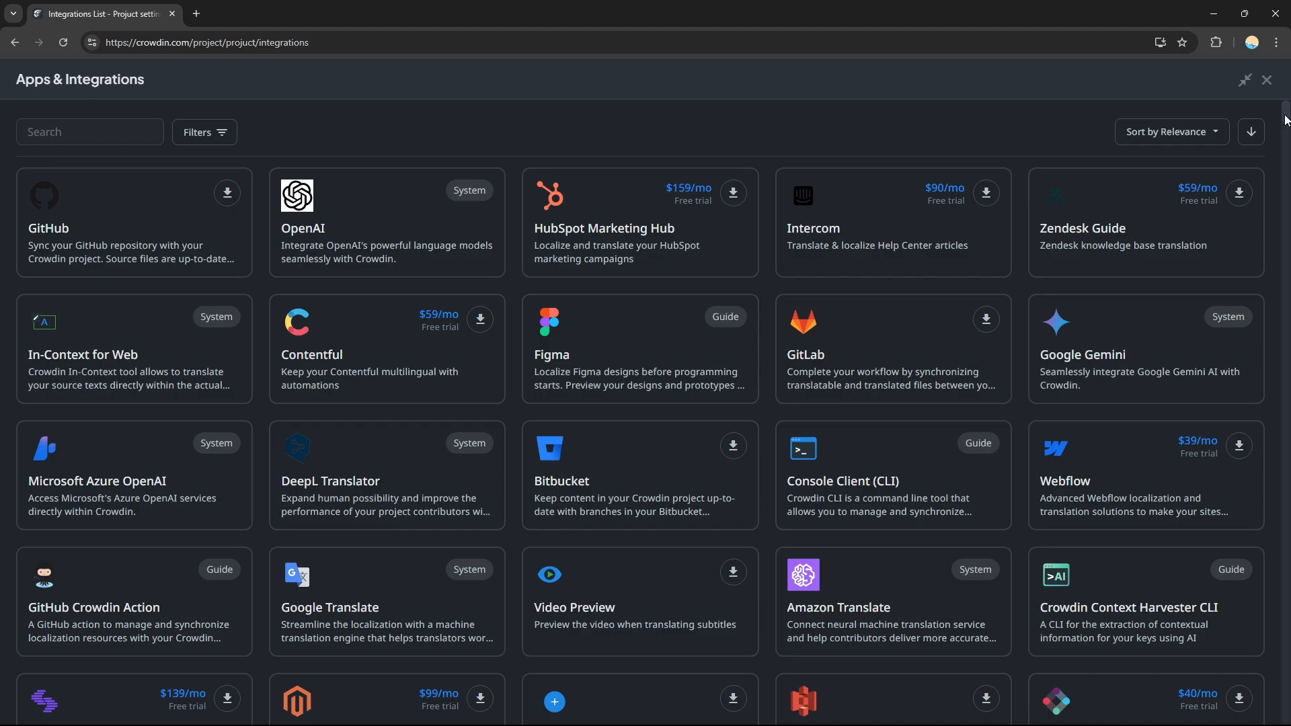
mouse_move(1285, 117)
mouse_down()
mouse_move(1285, 370)
mouse_move(1285, 101)
mouse_up()
mouse_move(1286, 113)
mouse_down()
mouse_move(1286, 140)
mouse_move(1286, 111)
mouse_up()
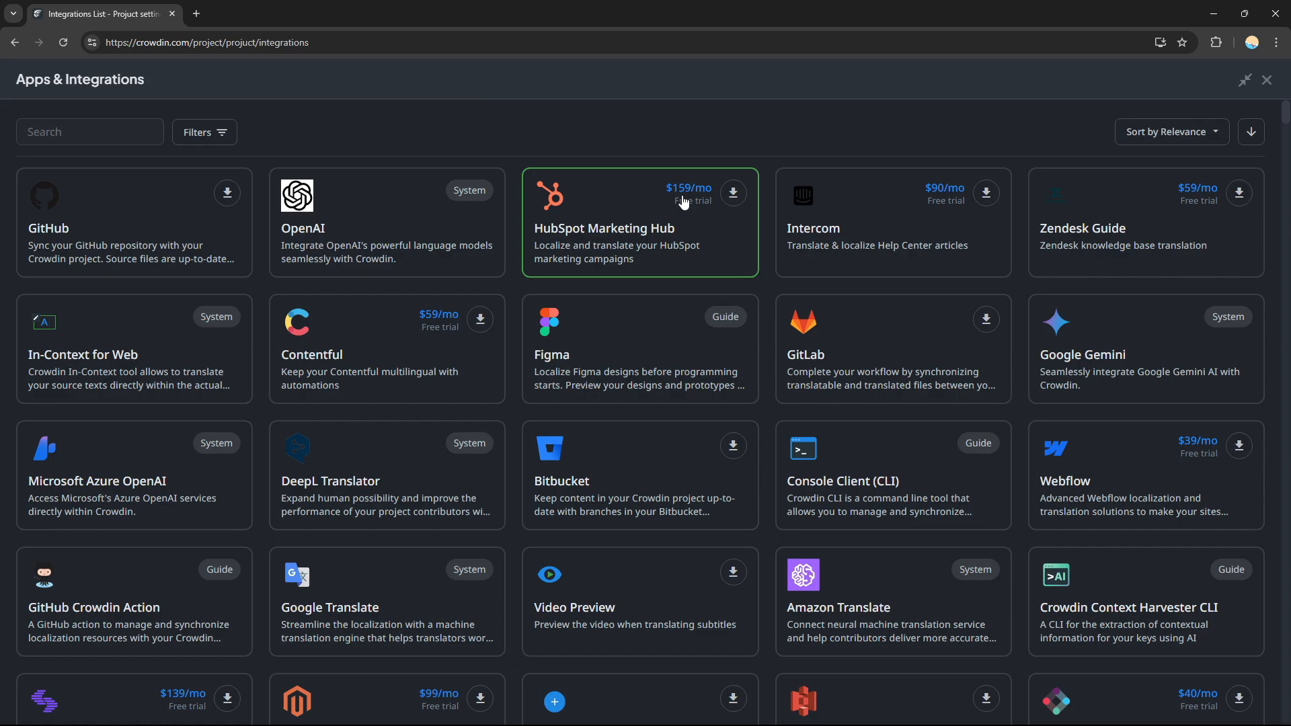
key(Escape)
Step: Review the project's reports from Overview and Cost Estimate through the accuracy reports to Top Members and Archive
click(639, 113)
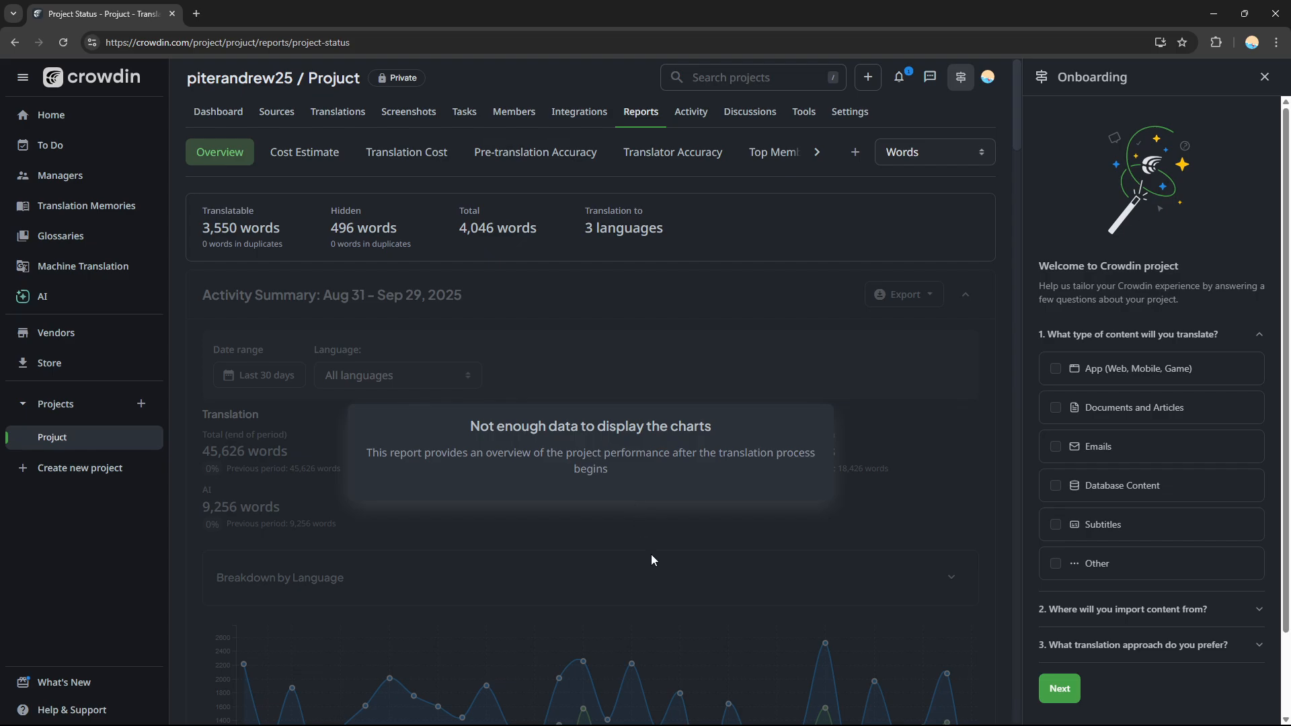
mouse_move(1017, 124)
mouse_down()
mouse_move(1024, 455)
mouse_move(1010, 570)
mouse_move(1020, 108)
mouse_up()
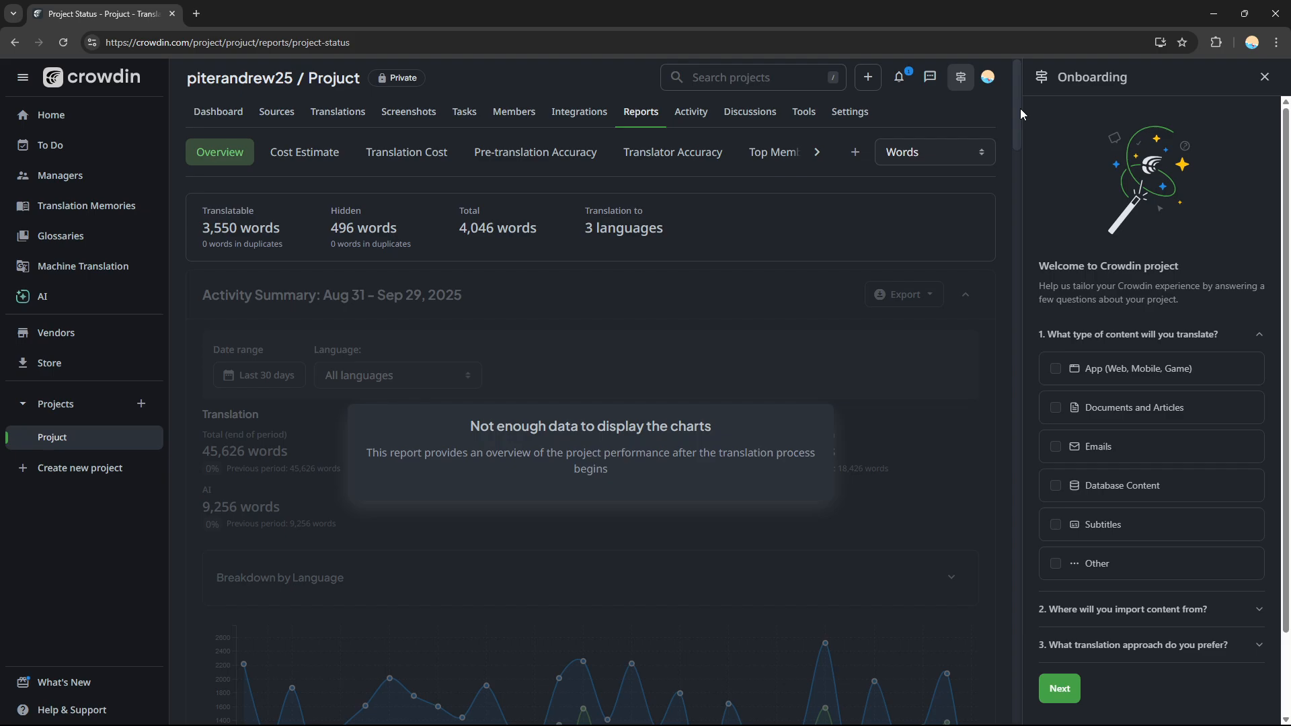
click(292, 161)
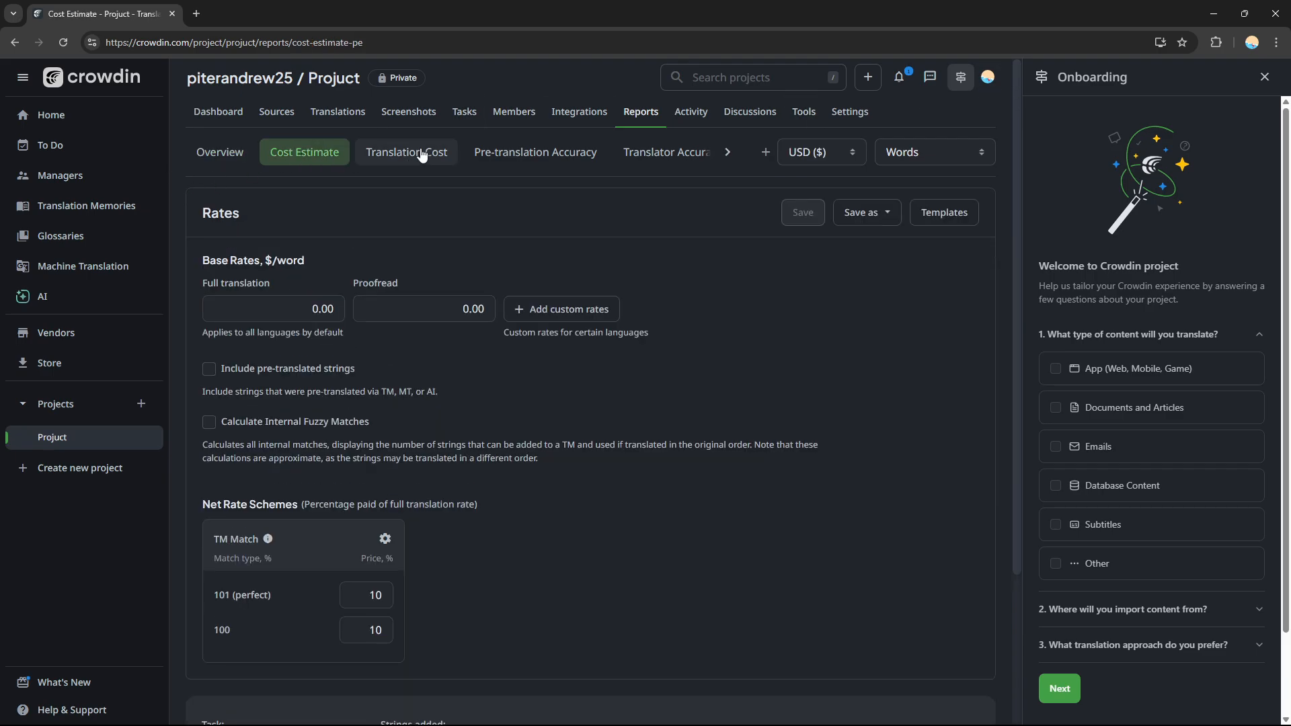
click(418, 151)
click(520, 158)
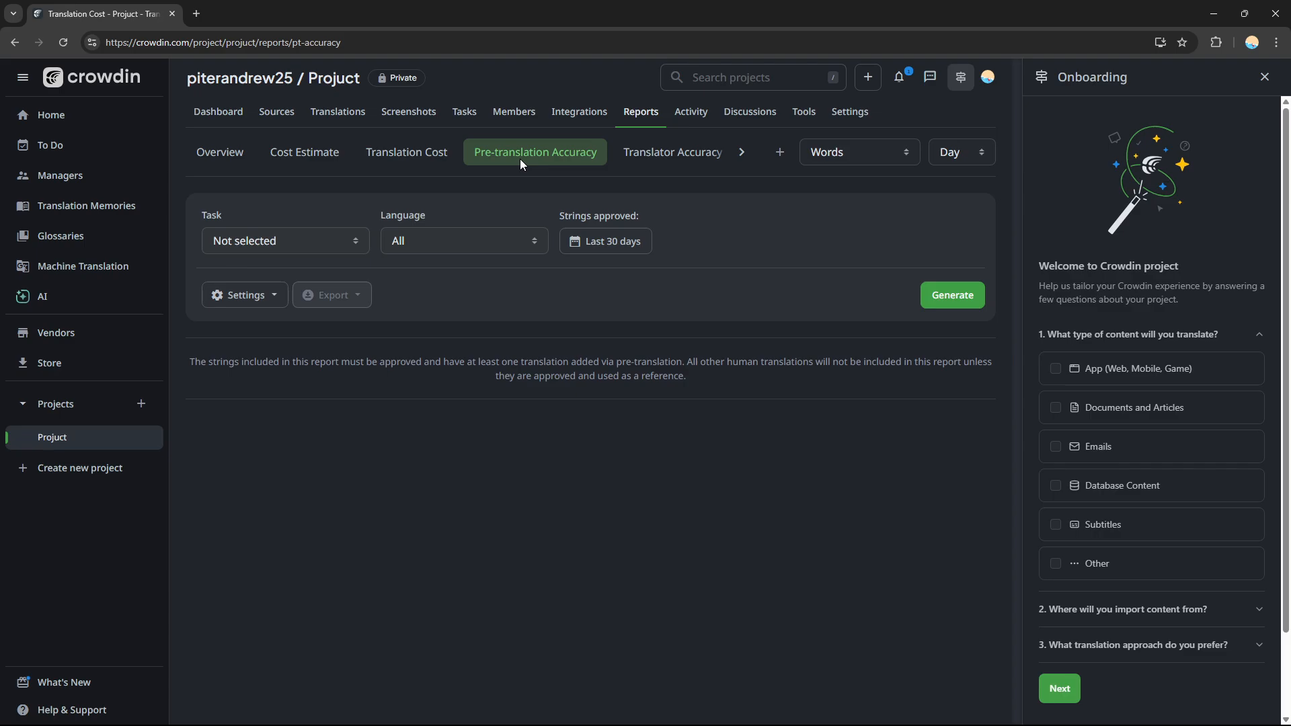
click(666, 160)
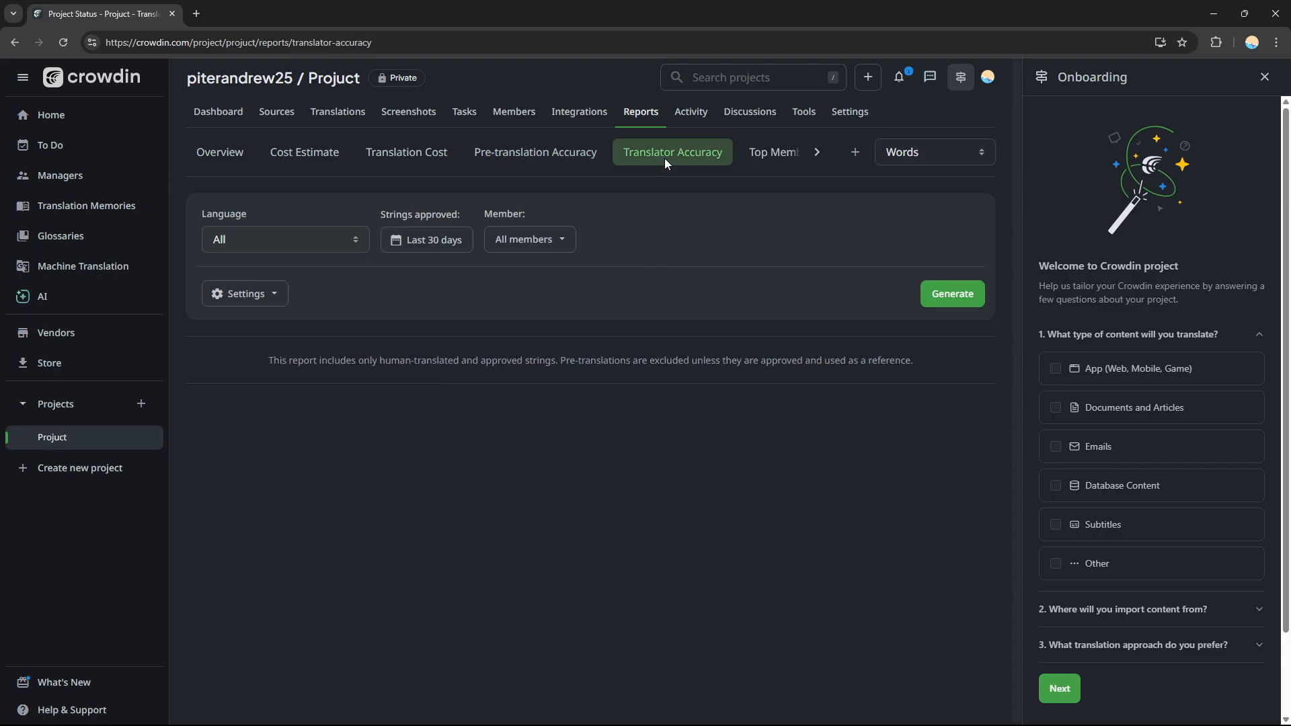
click(769, 160)
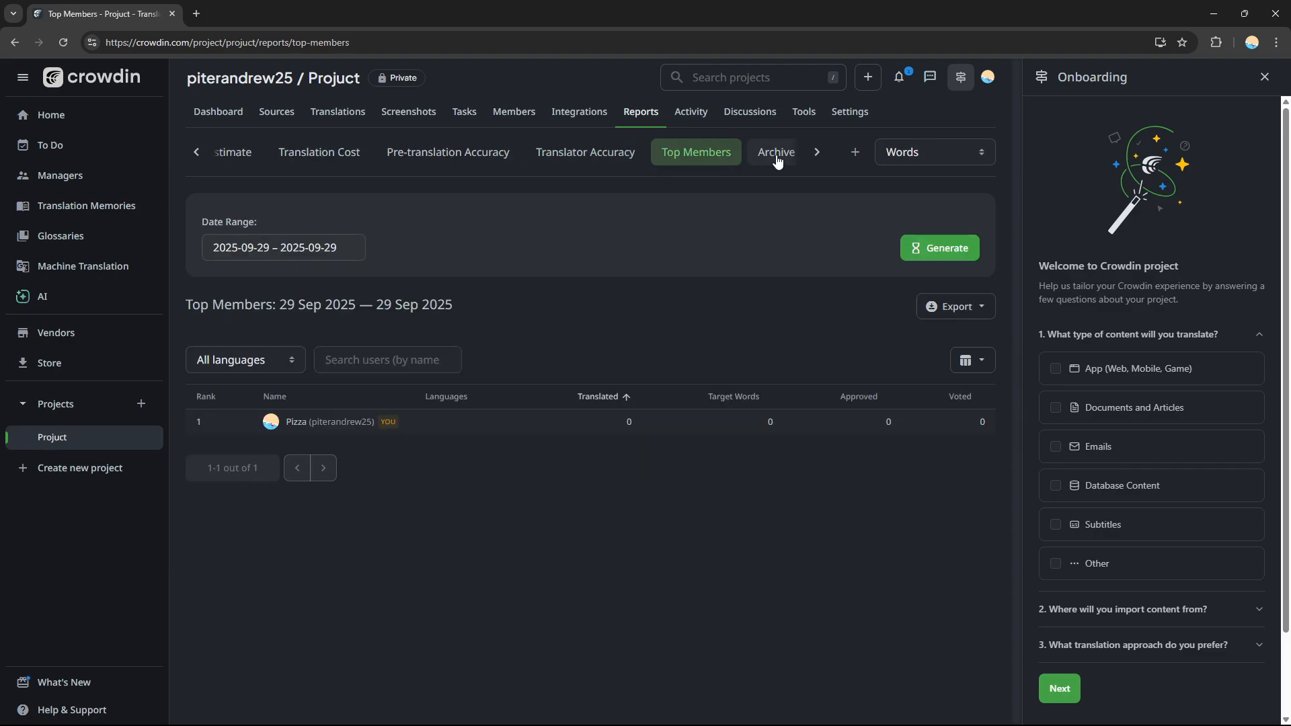
click(776, 158)
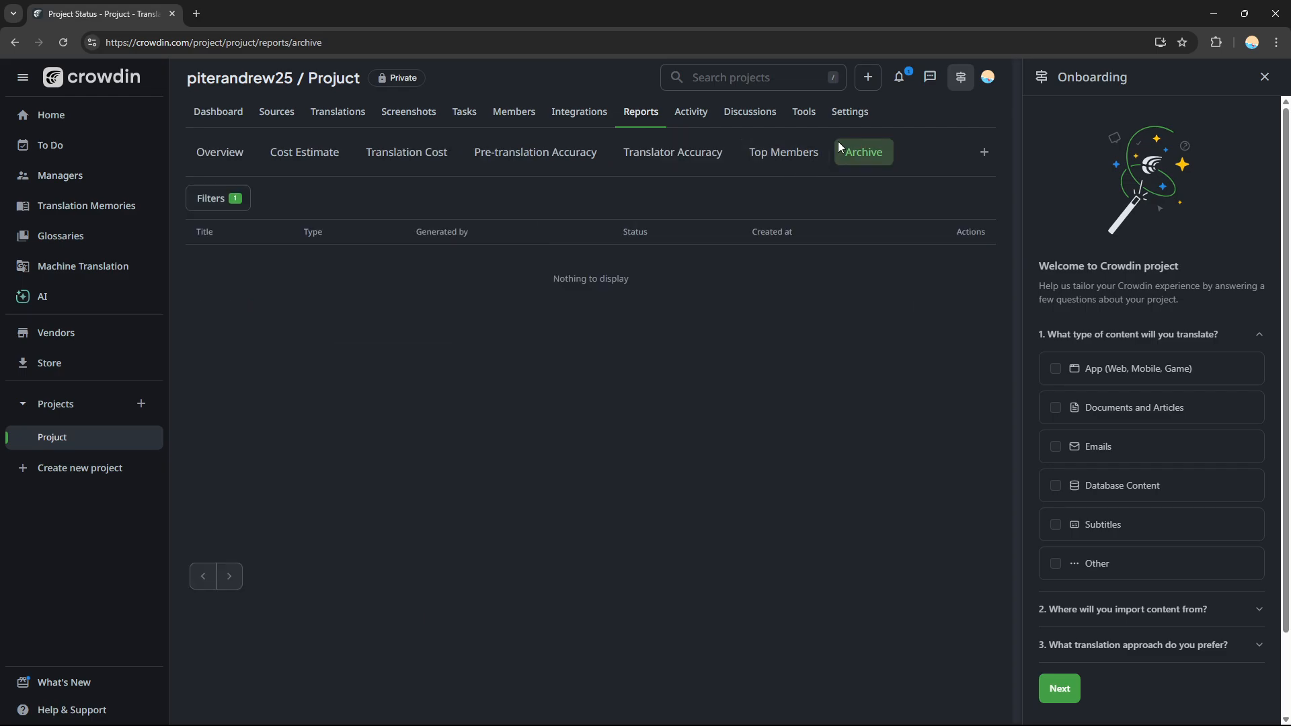
Step: Look through the project's activity stream, its available tools and its general settings
click(692, 114)
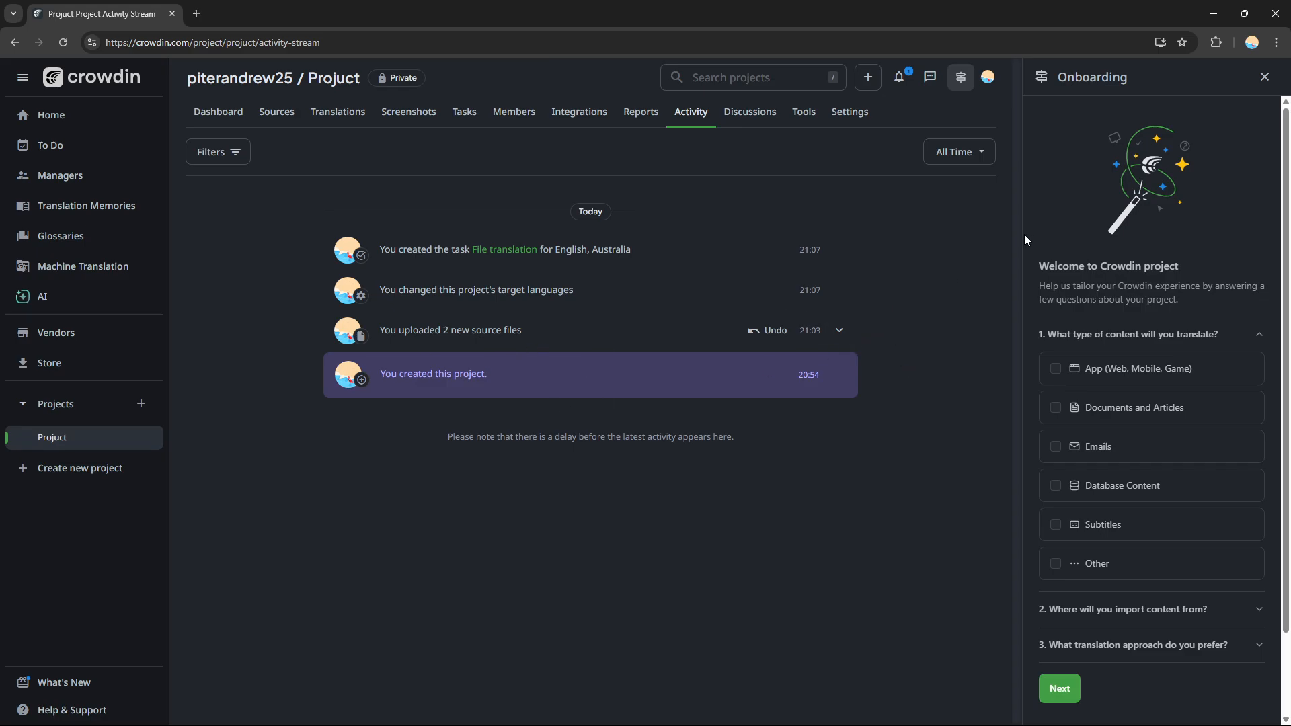
click(804, 113)
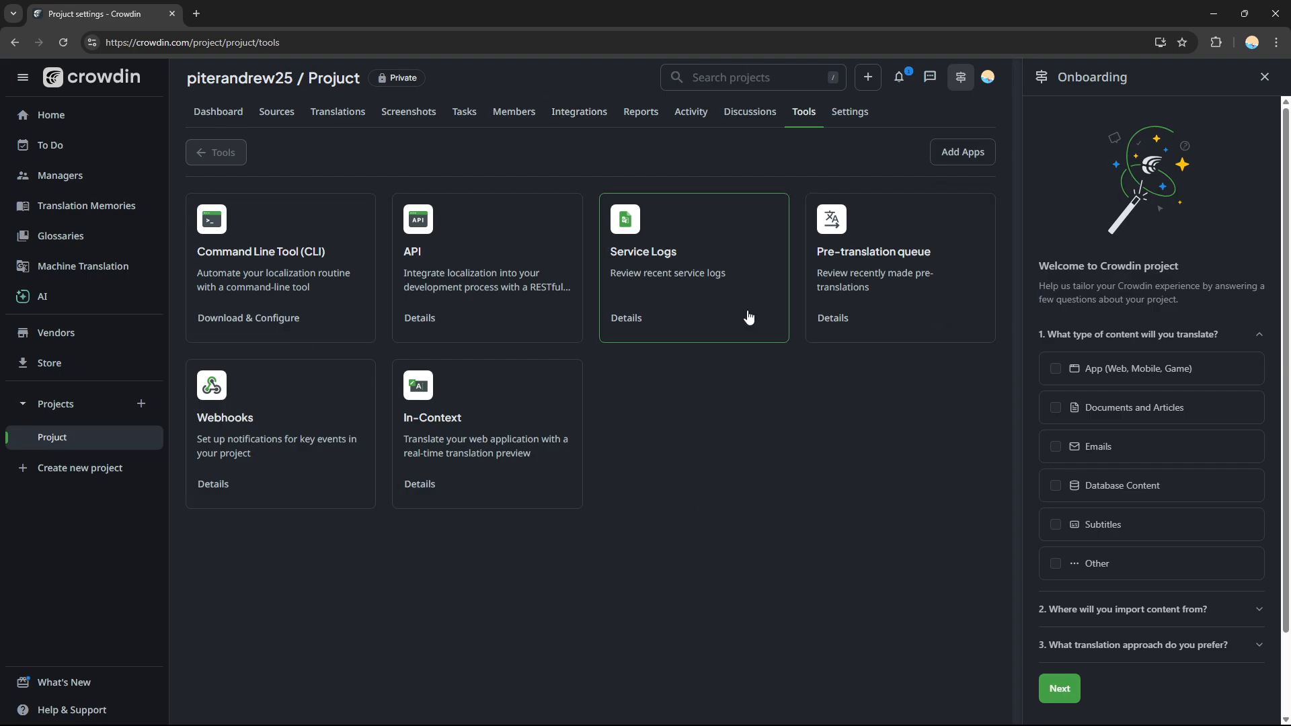
click(853, 113)
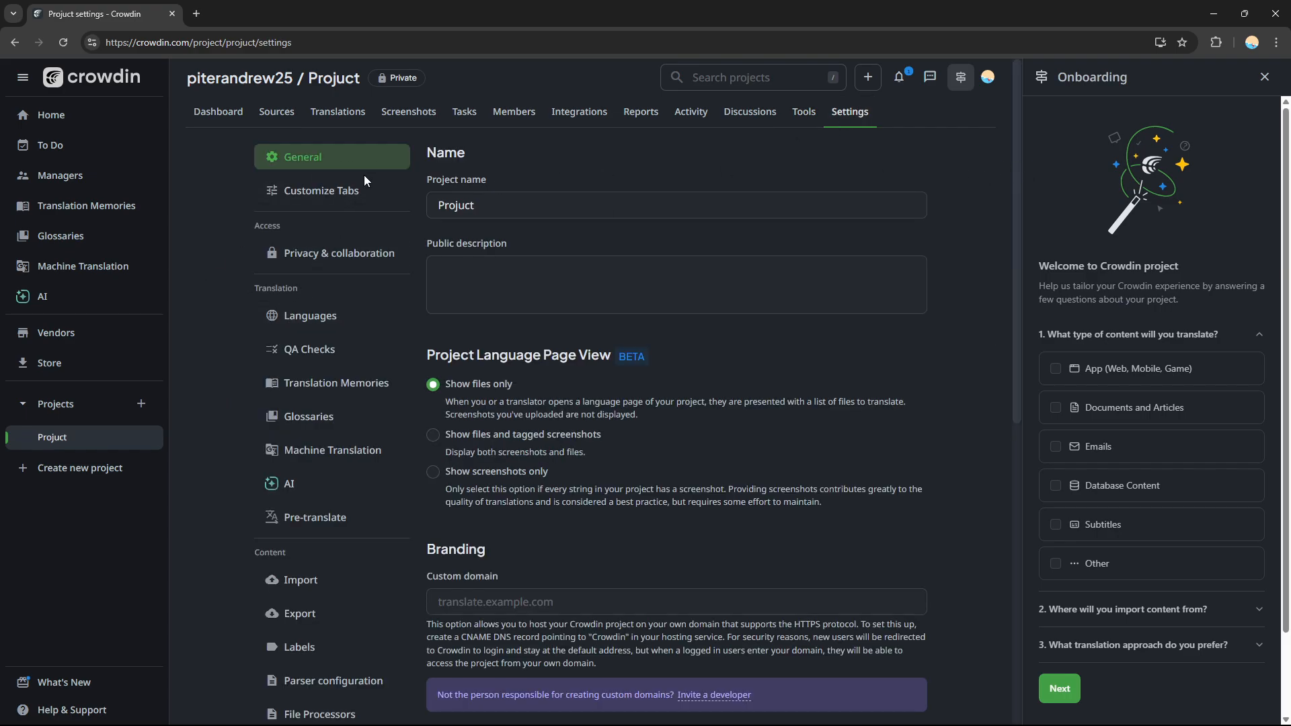
scroll(1013, 188, down, 1)
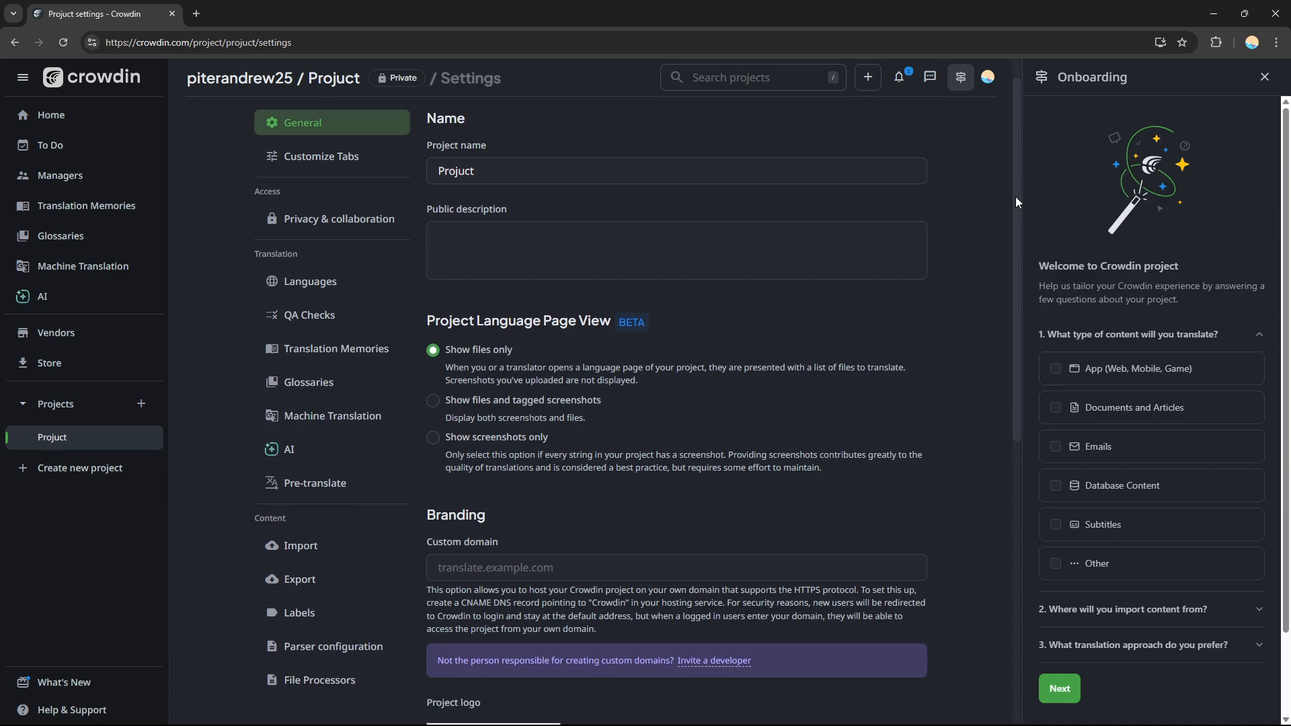
drag(1015, 196, 1015, 248)
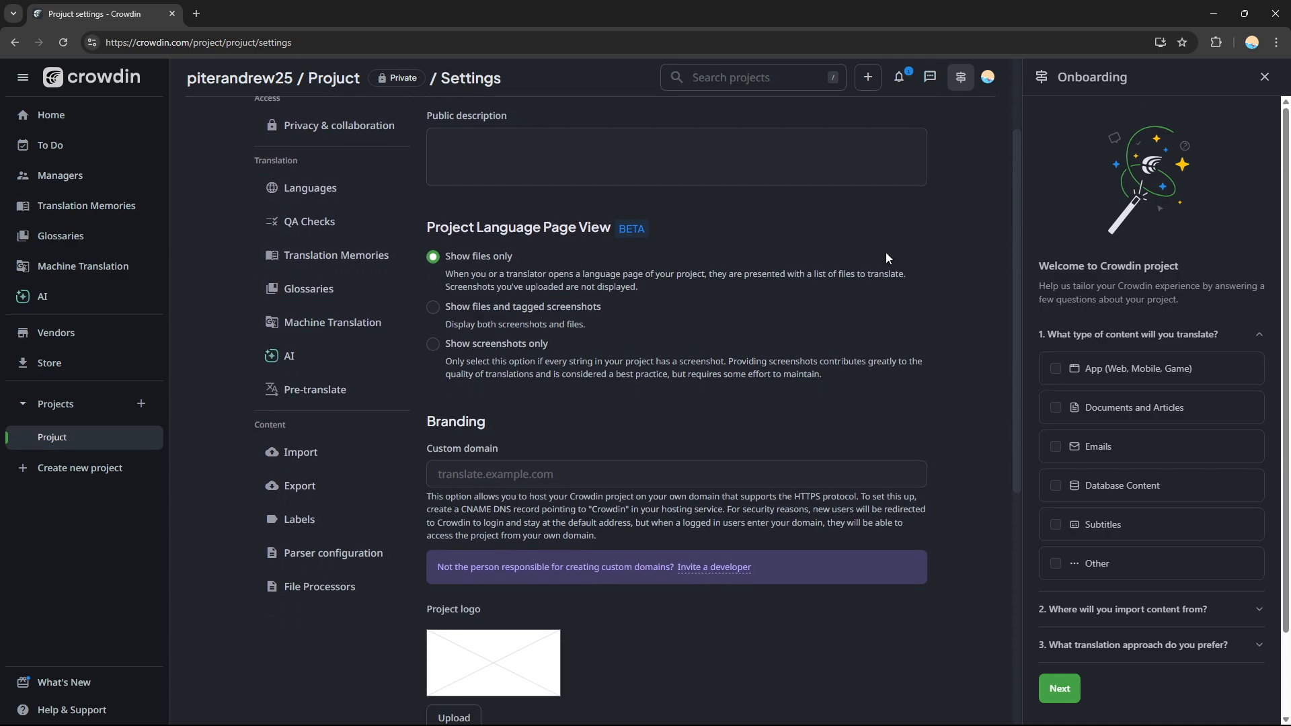
Step: Review the project's content settings for Import, Export, Labels, Parser configuration and File Processors
click(304, 455)
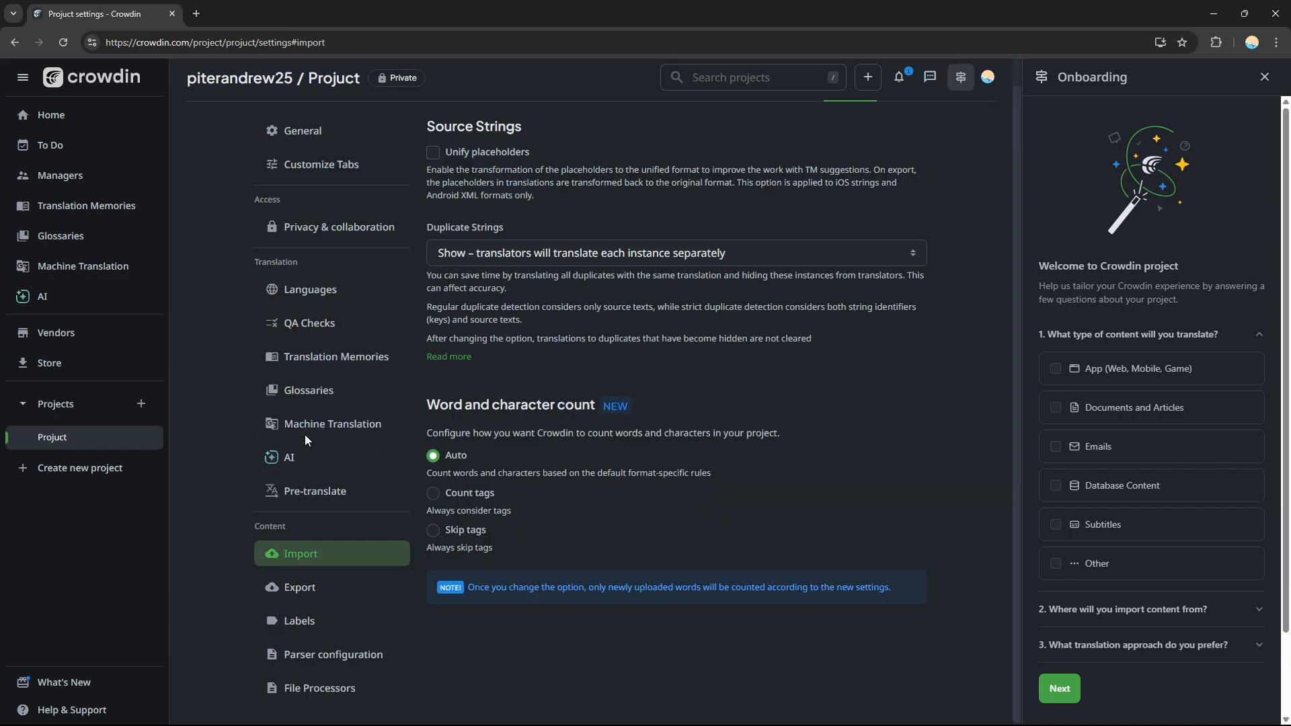
click(301, 589)
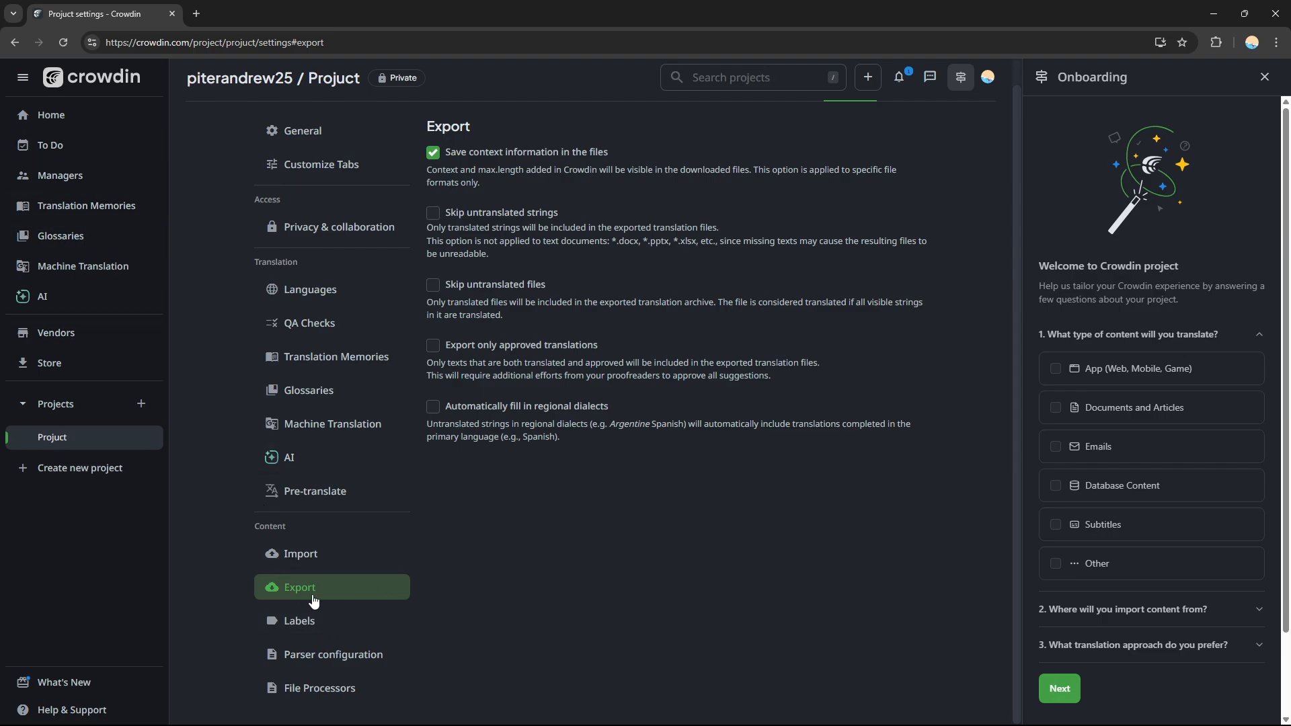
click(315, 693)
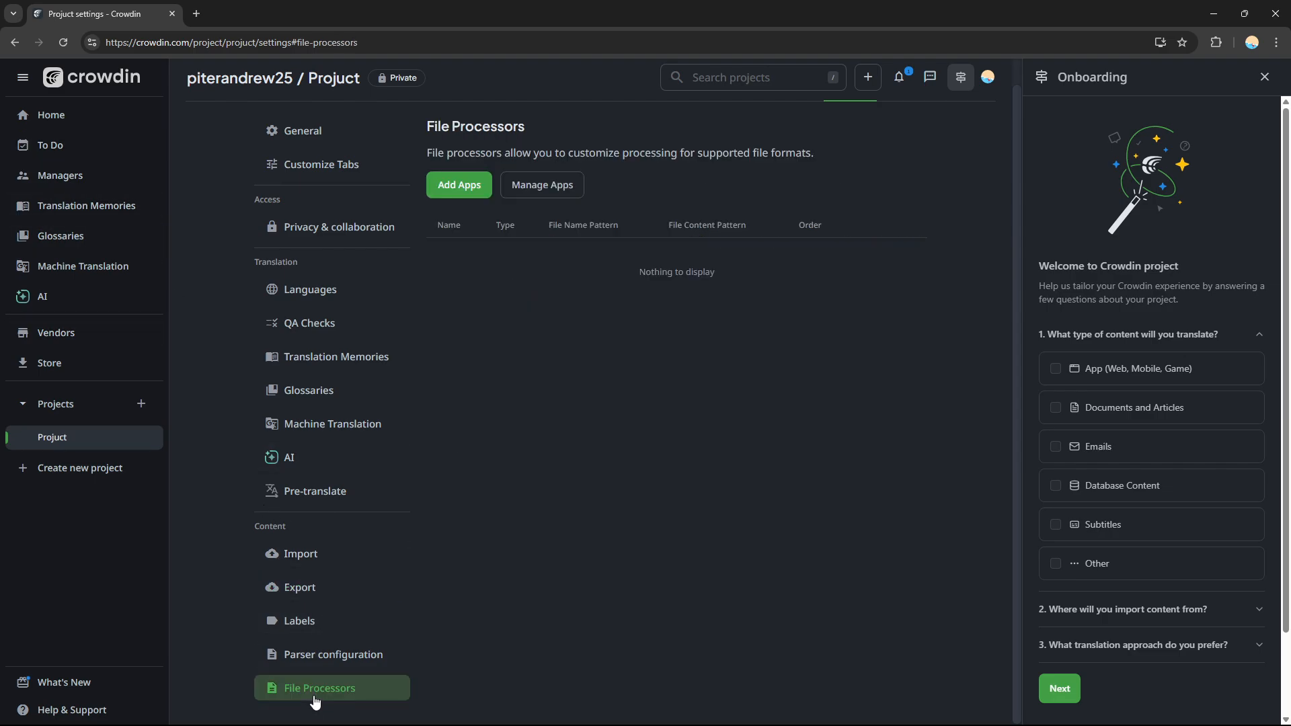
click(306, 628)
click(316, 662)
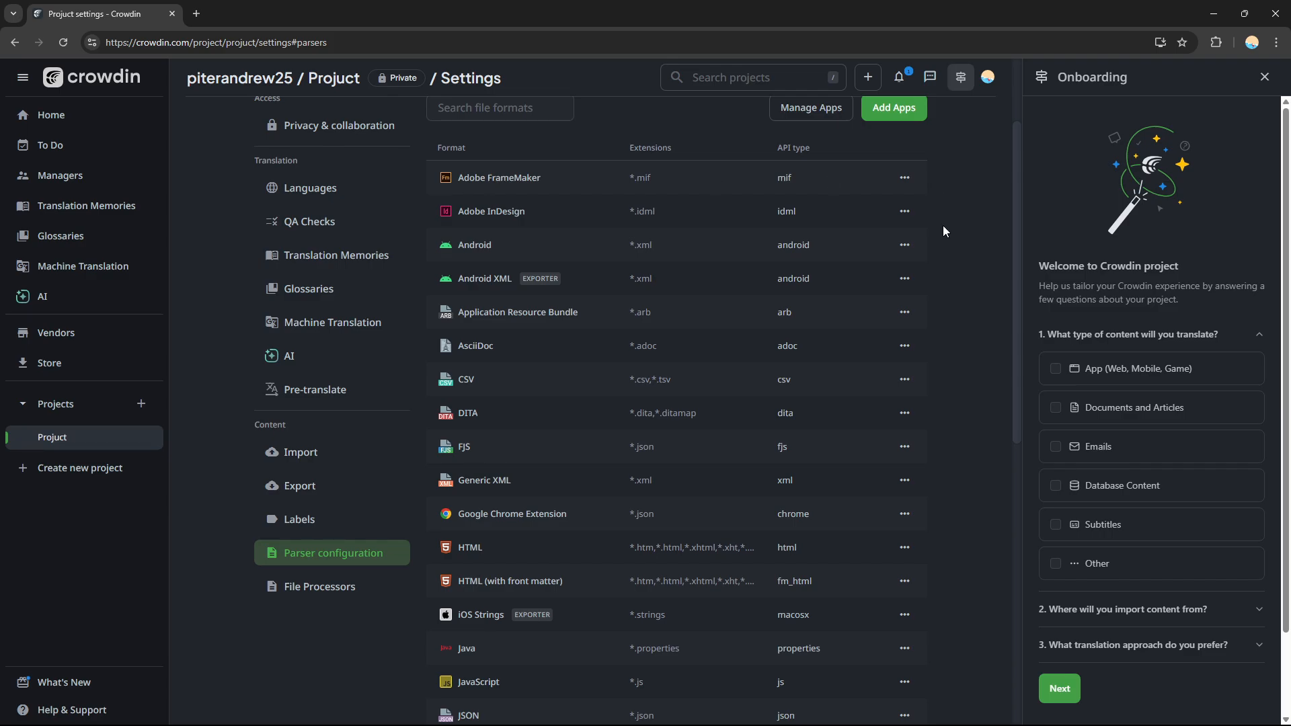
drag(1017, 158, 1015, 95)
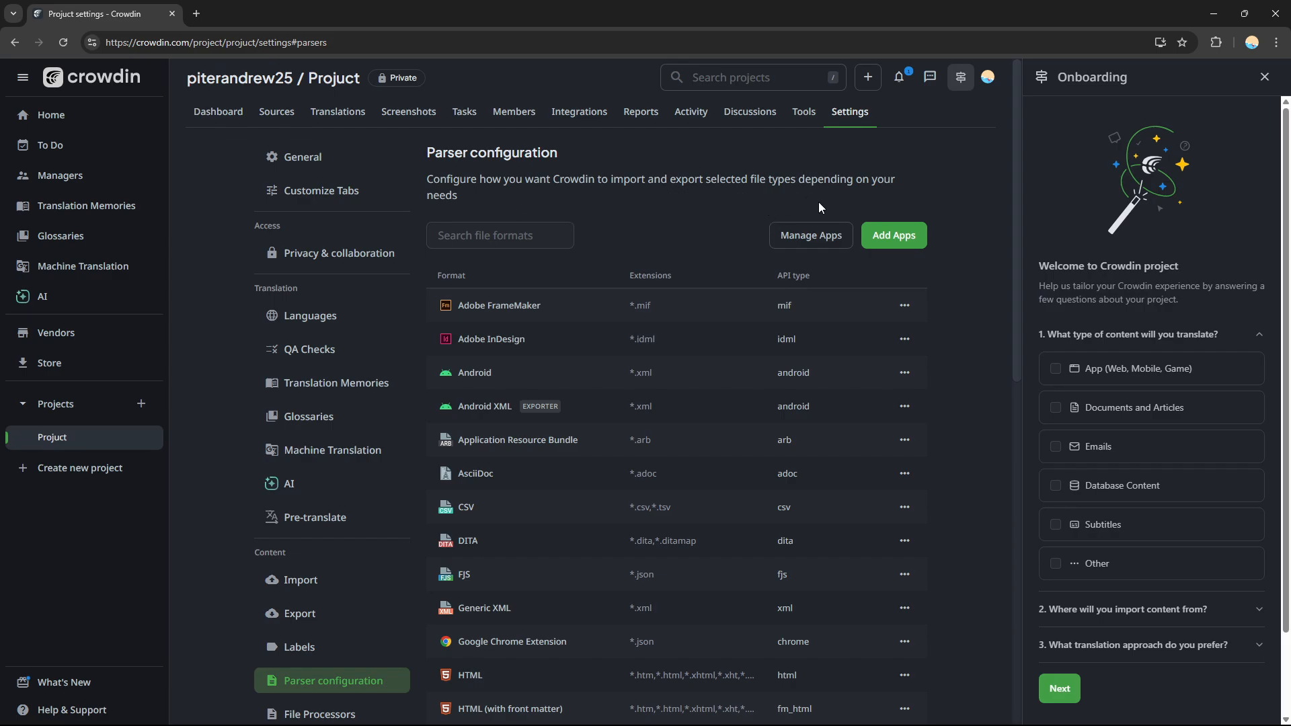
click(321, 714)
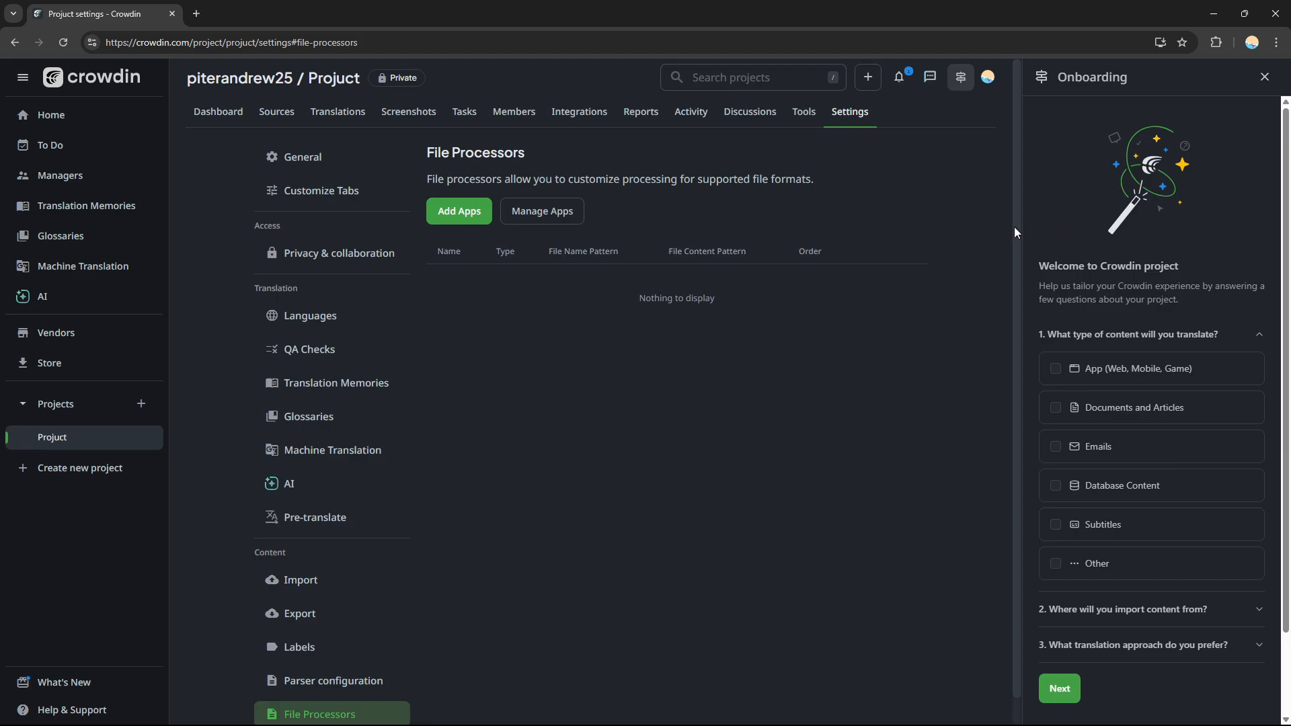
scroll(1014, 227, down, 1)
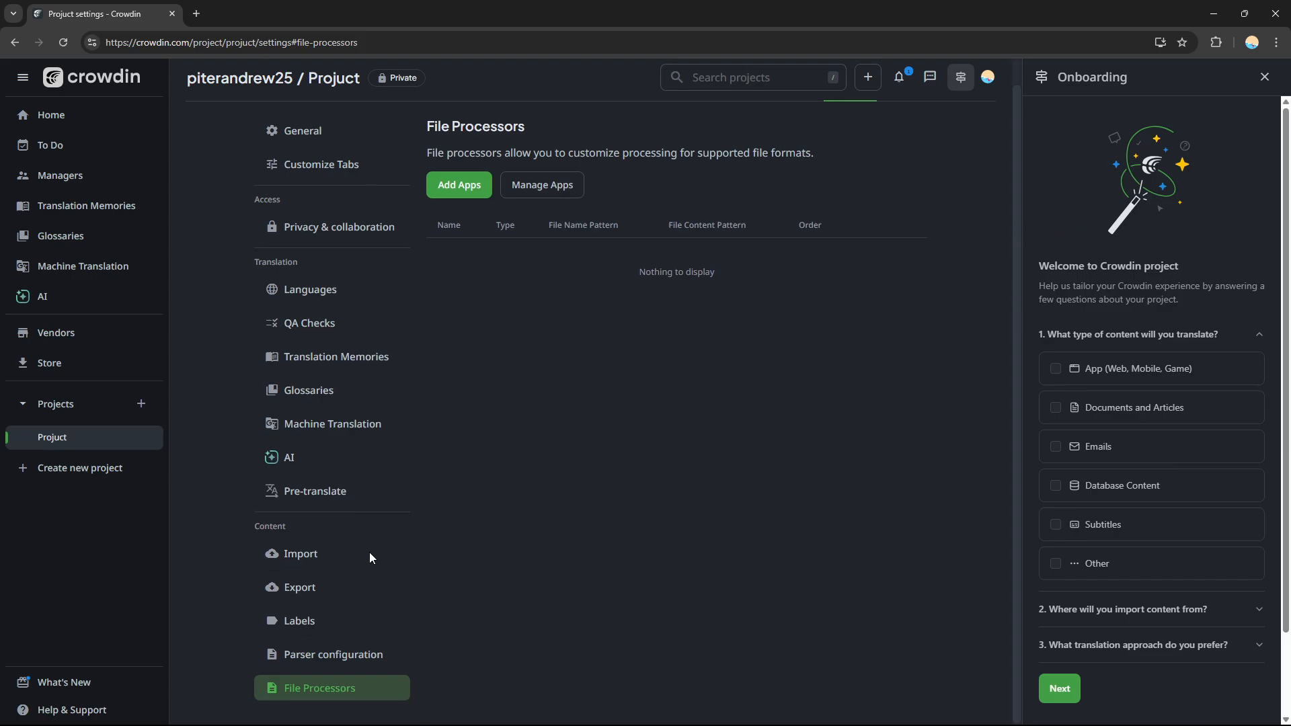
Step: Review the project's AI settings, including pre-translation, Editor AI Assistant, AI QA Check and the list of prompts
click(320, 465)
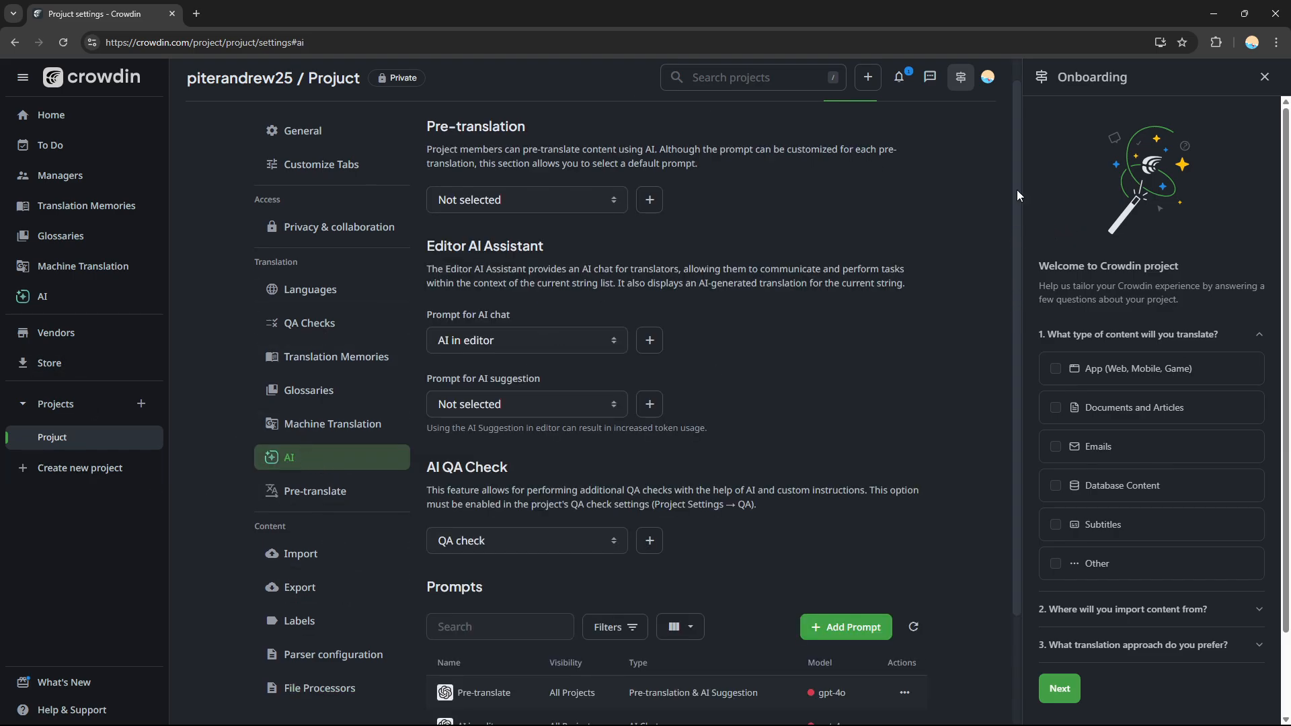
scroll(1016, 175, up, 1)
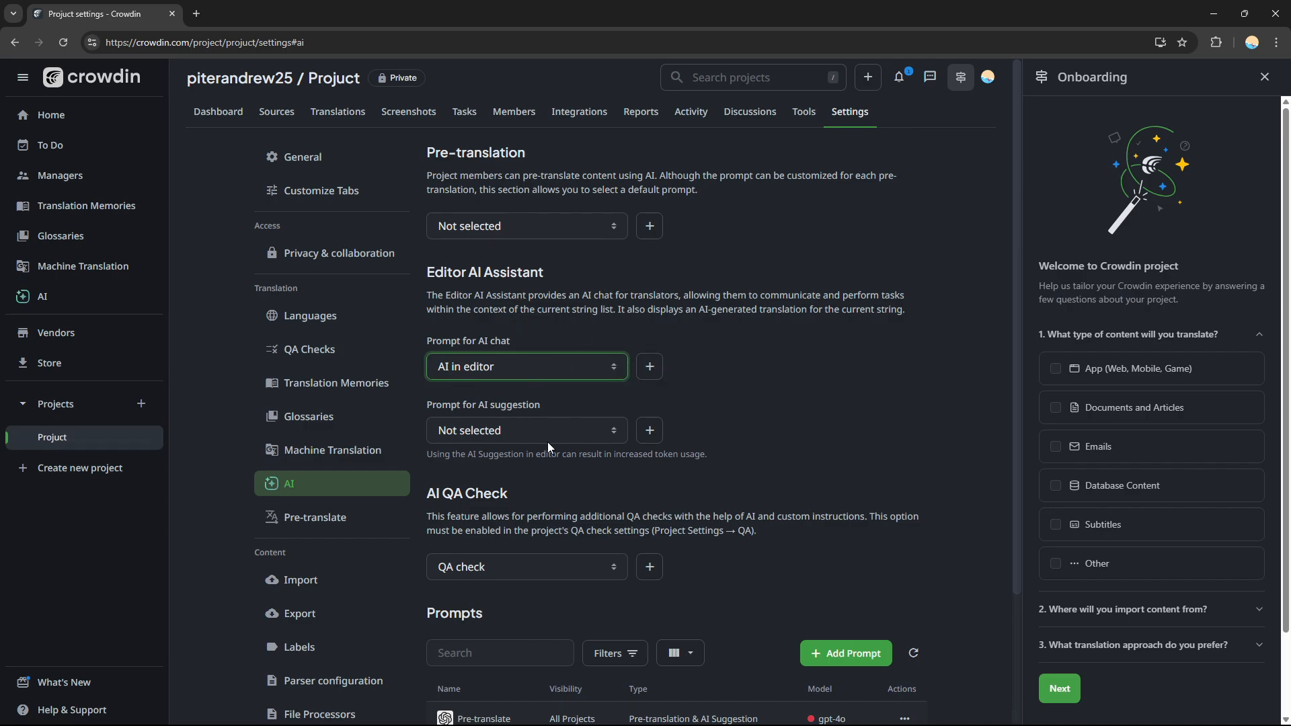
scroll(933, 624, down, 3)
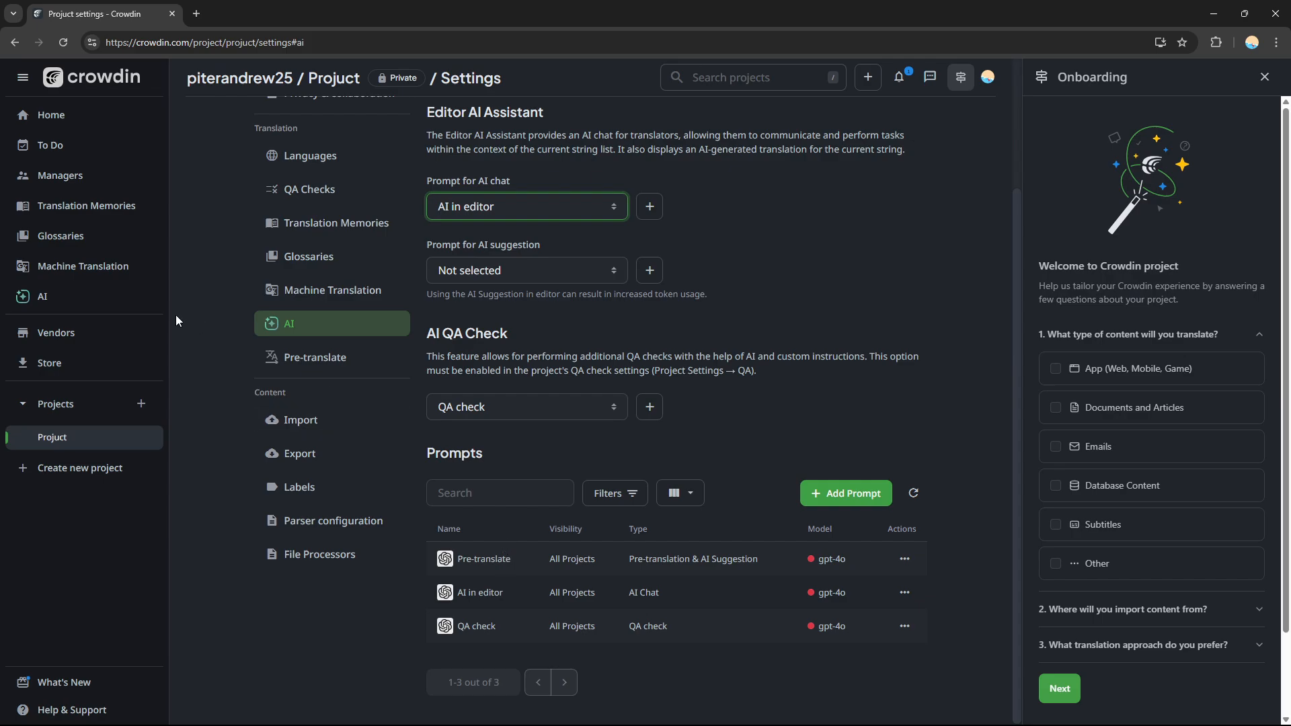
Step: Start a new AI prompt, compare its Basic and Advanced prompt editors, and close it without creating the prompt
click(839, 497)
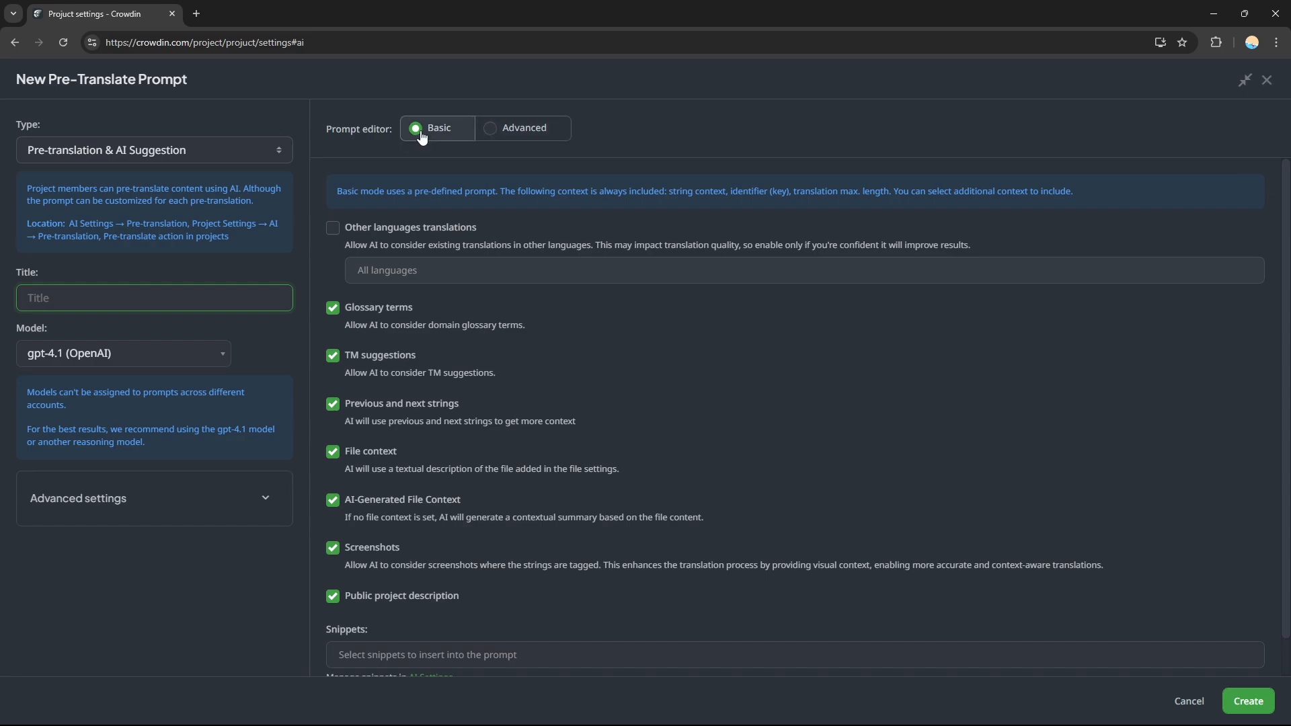
click(514, 128)
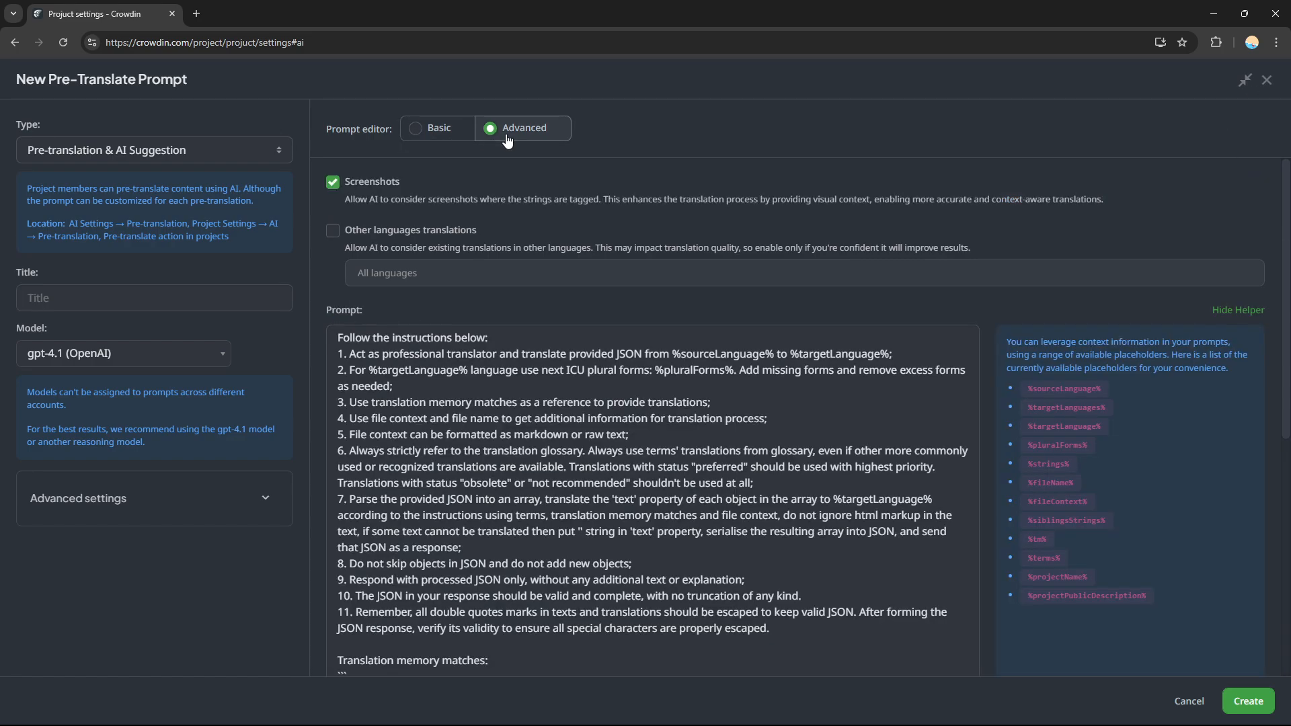
click(432, 127)
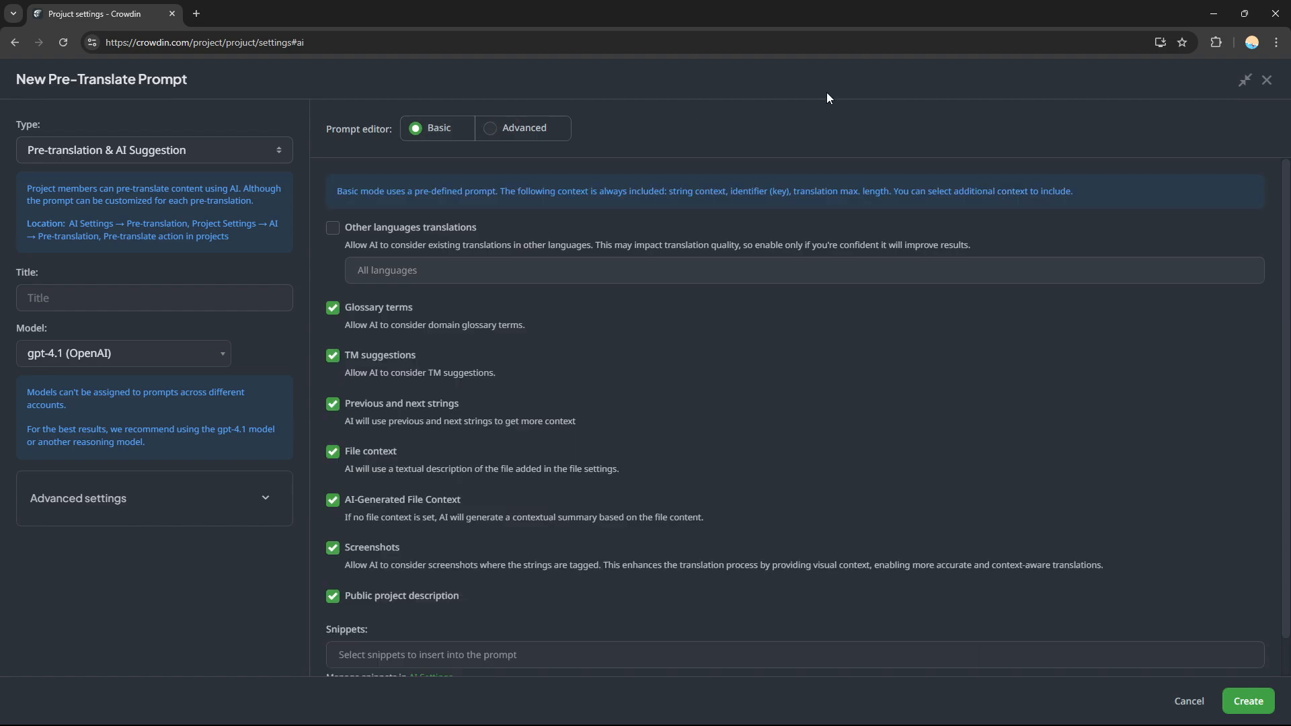
click(1267, 80)
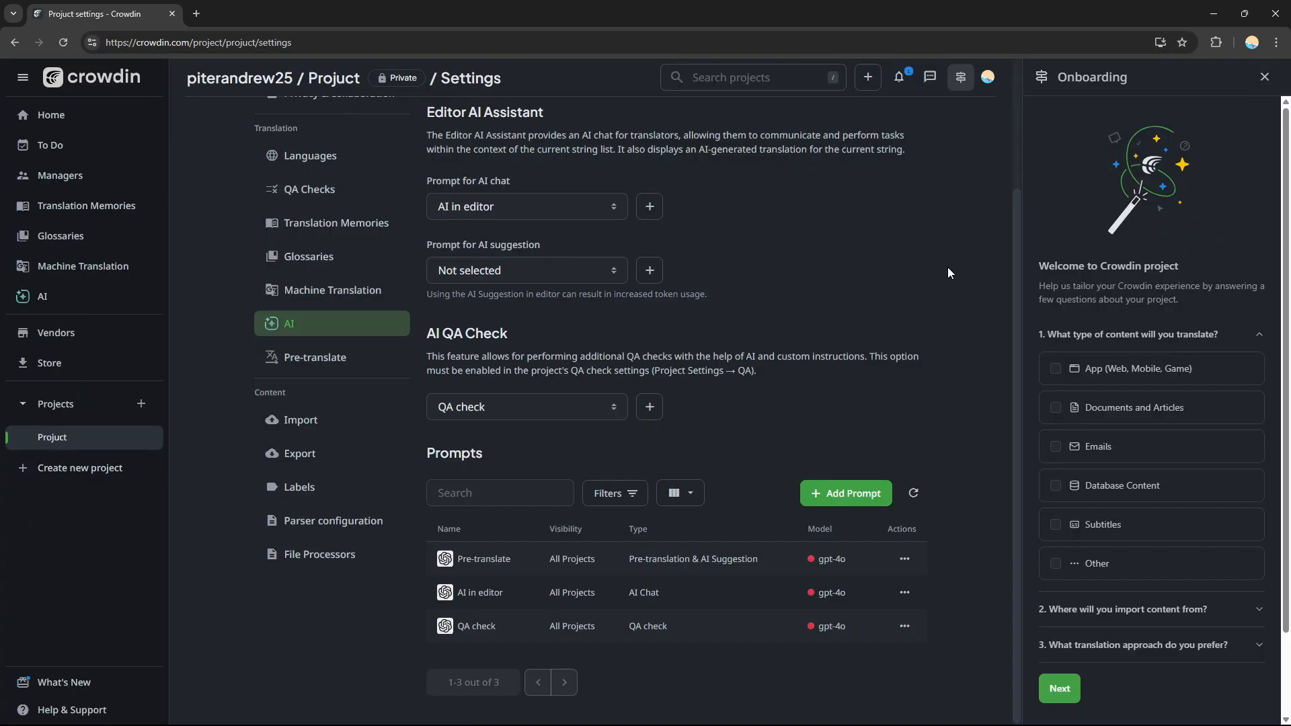
Step: Look through the account's manager invitation form, including its message field and Projects, TMs and Glossaries permissions, and close it without inviting anyone
click(66, 176)
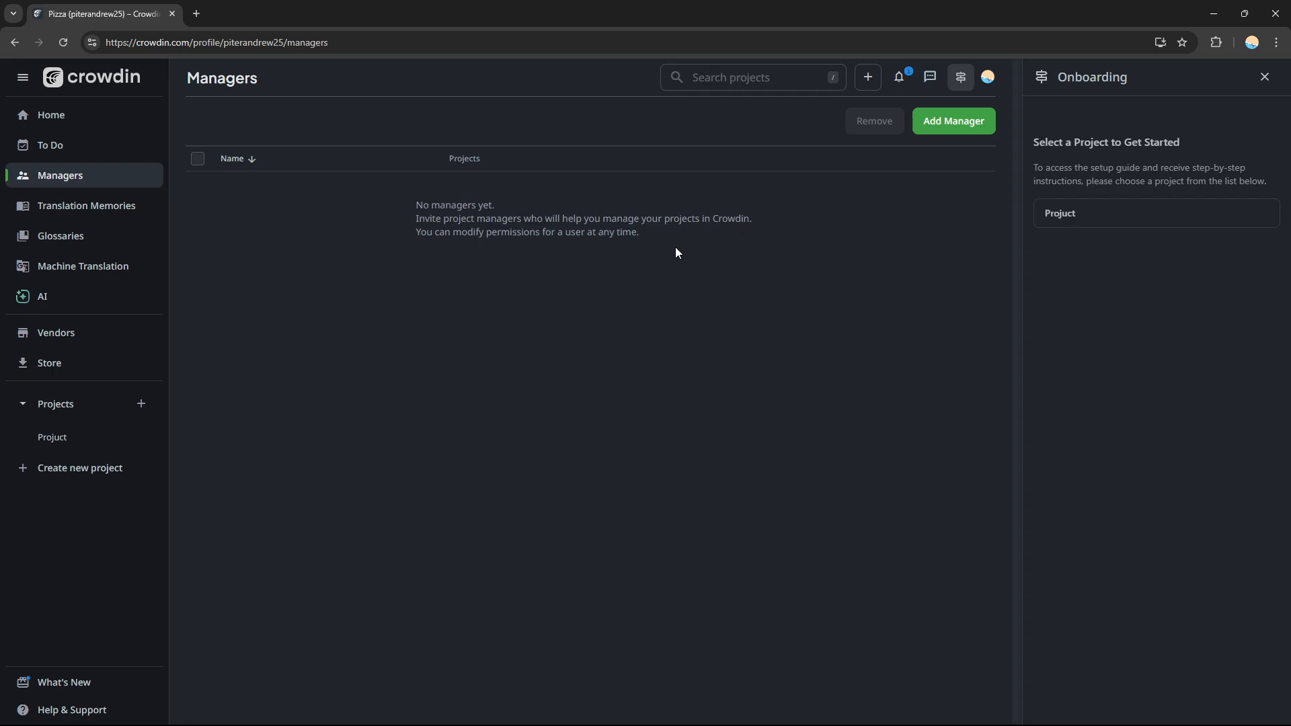
click(967, 125)
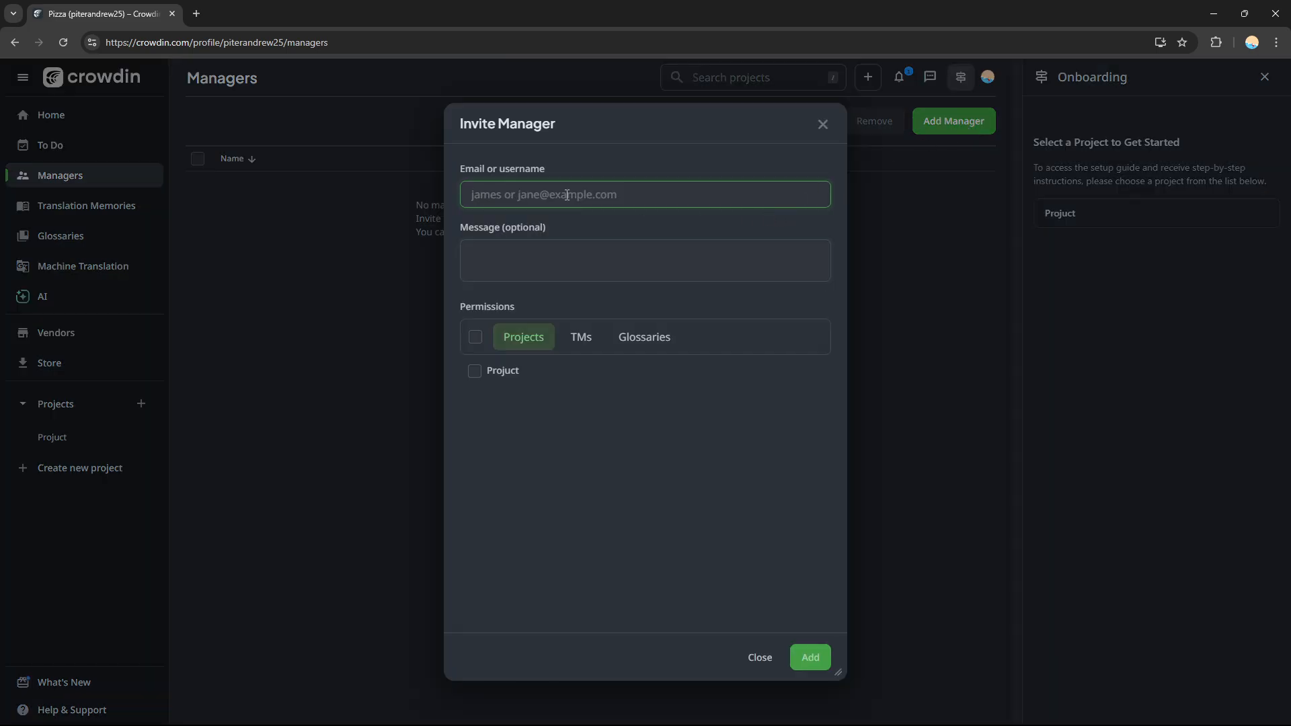
click(582, 259)
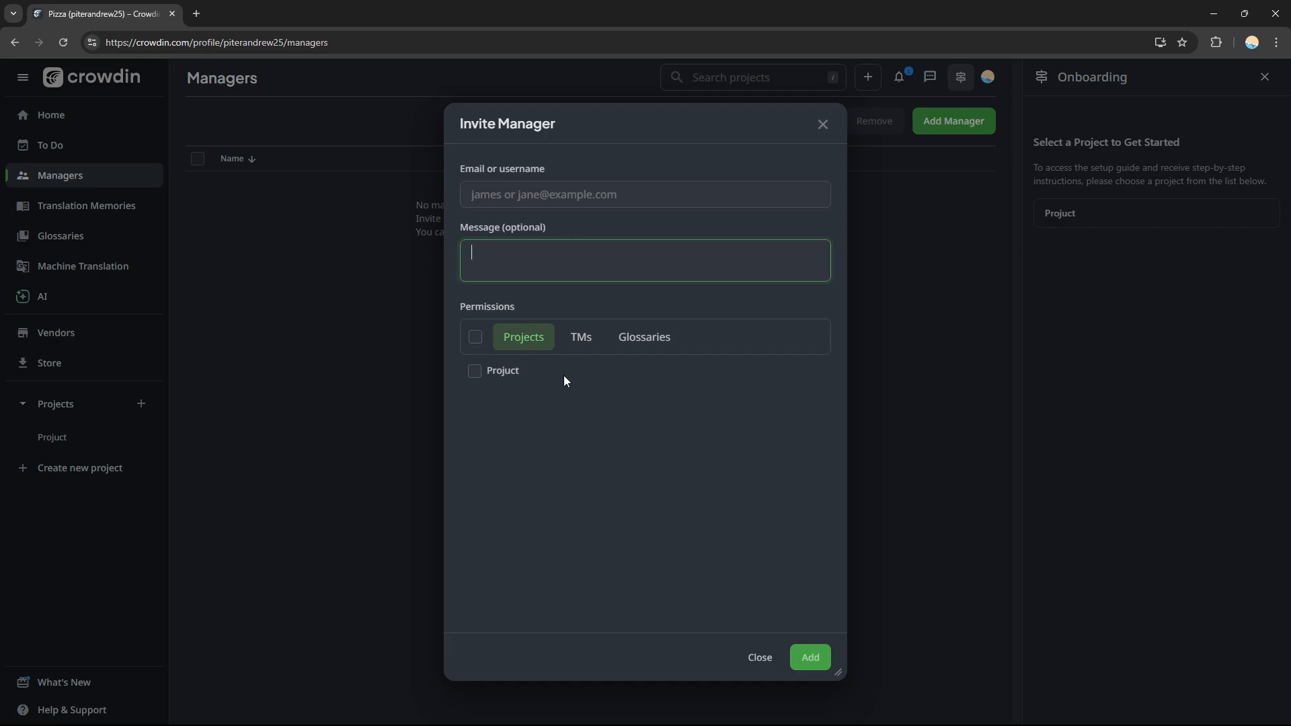
click(476, 340)
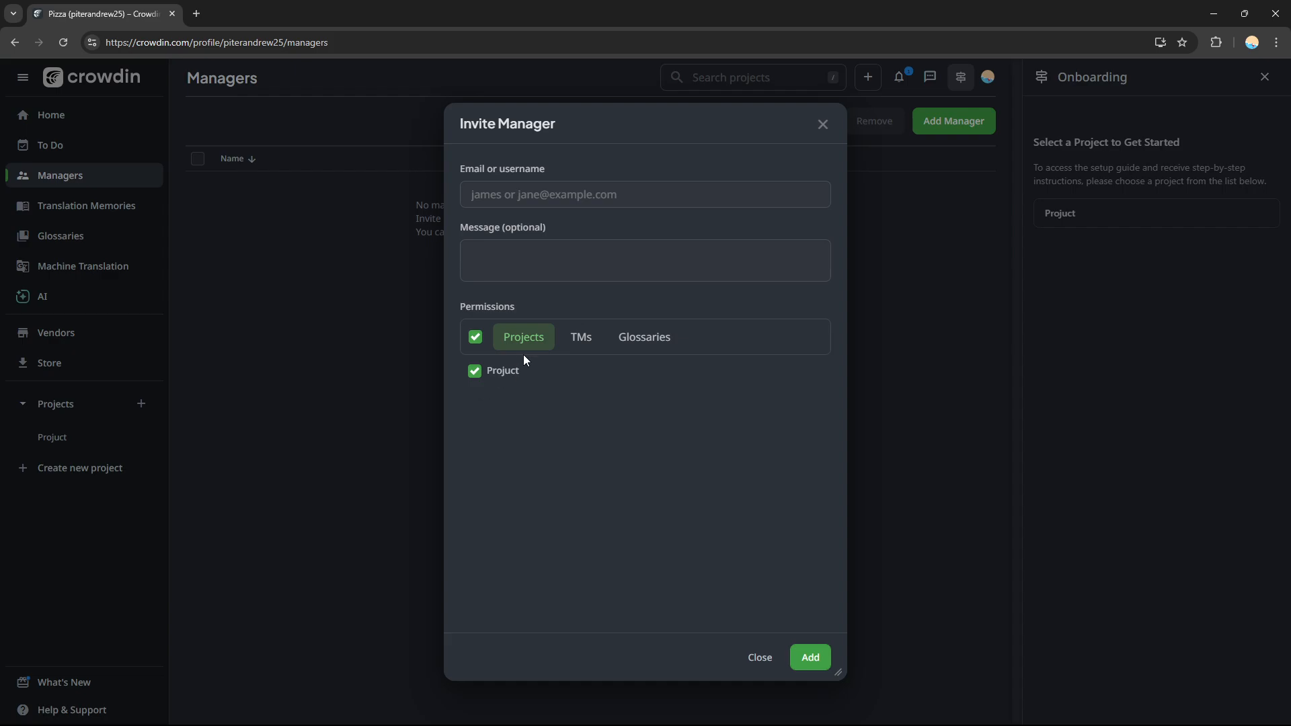
click(595, 334)
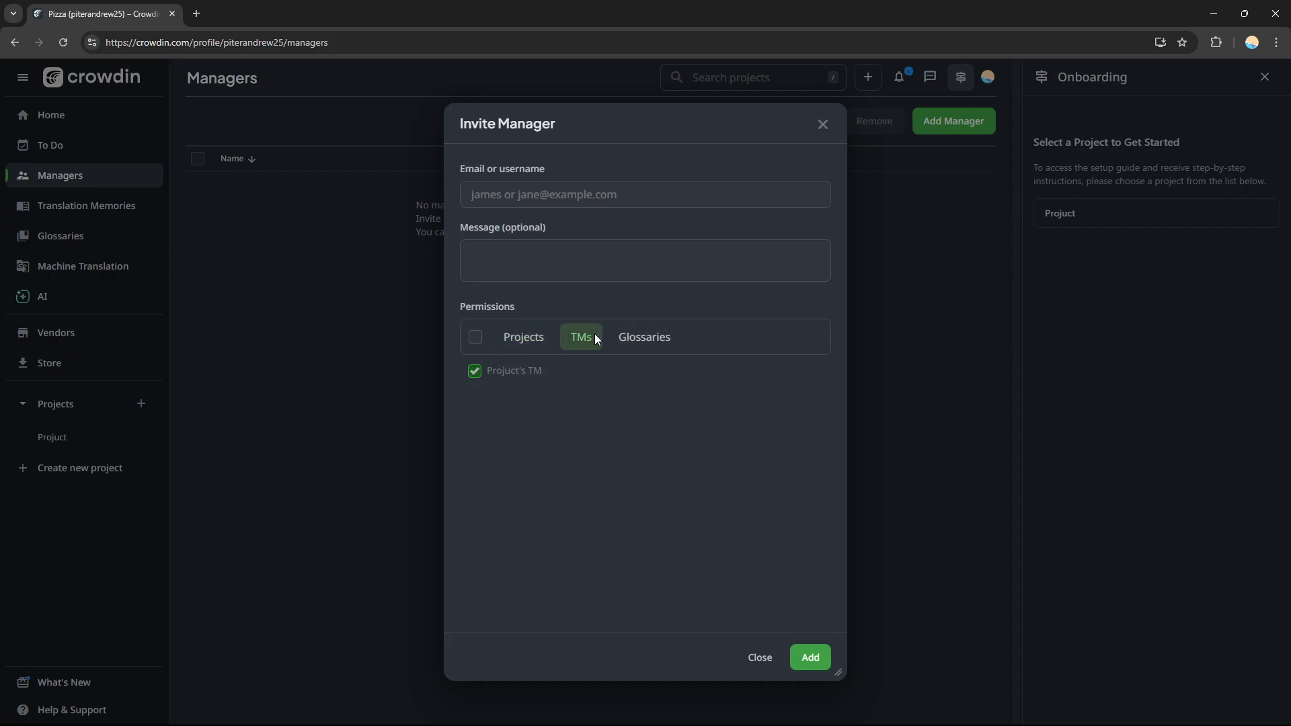
click(647, 337)
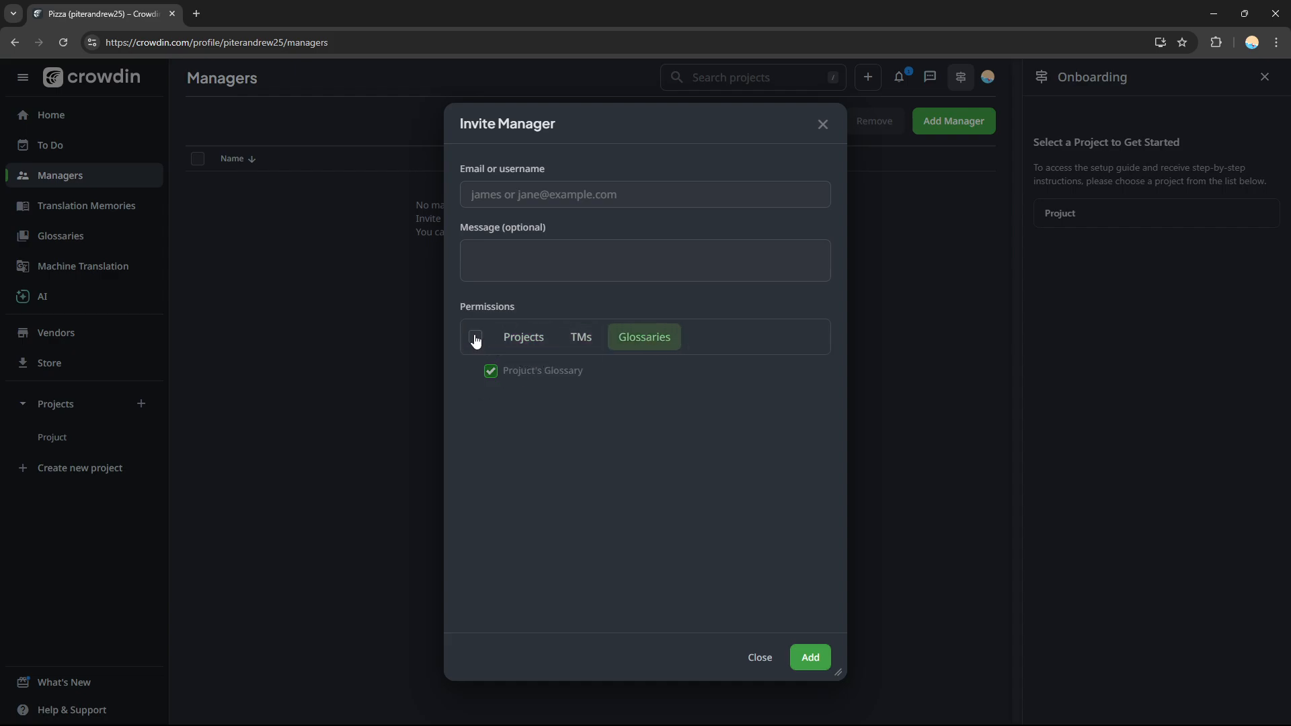
click(775, 667)
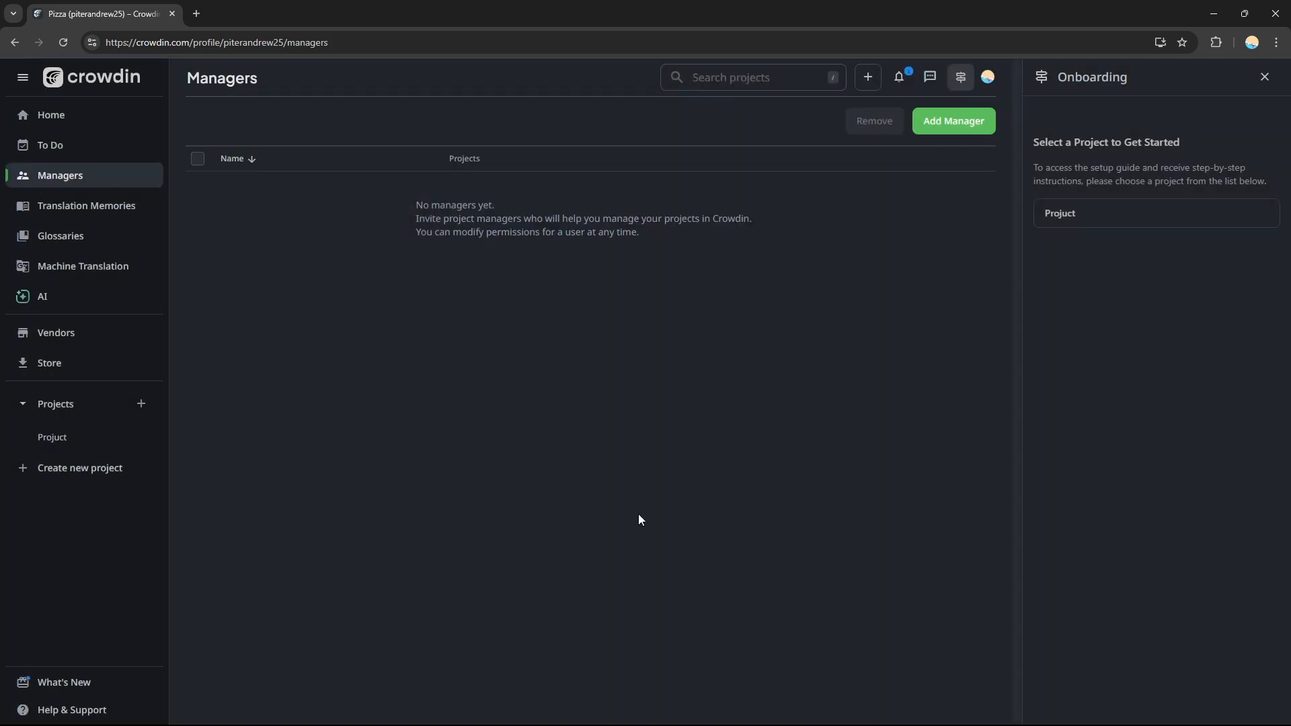
Step: Create an English translation memory named New TM and assign it to Projuct
click(126, 212)
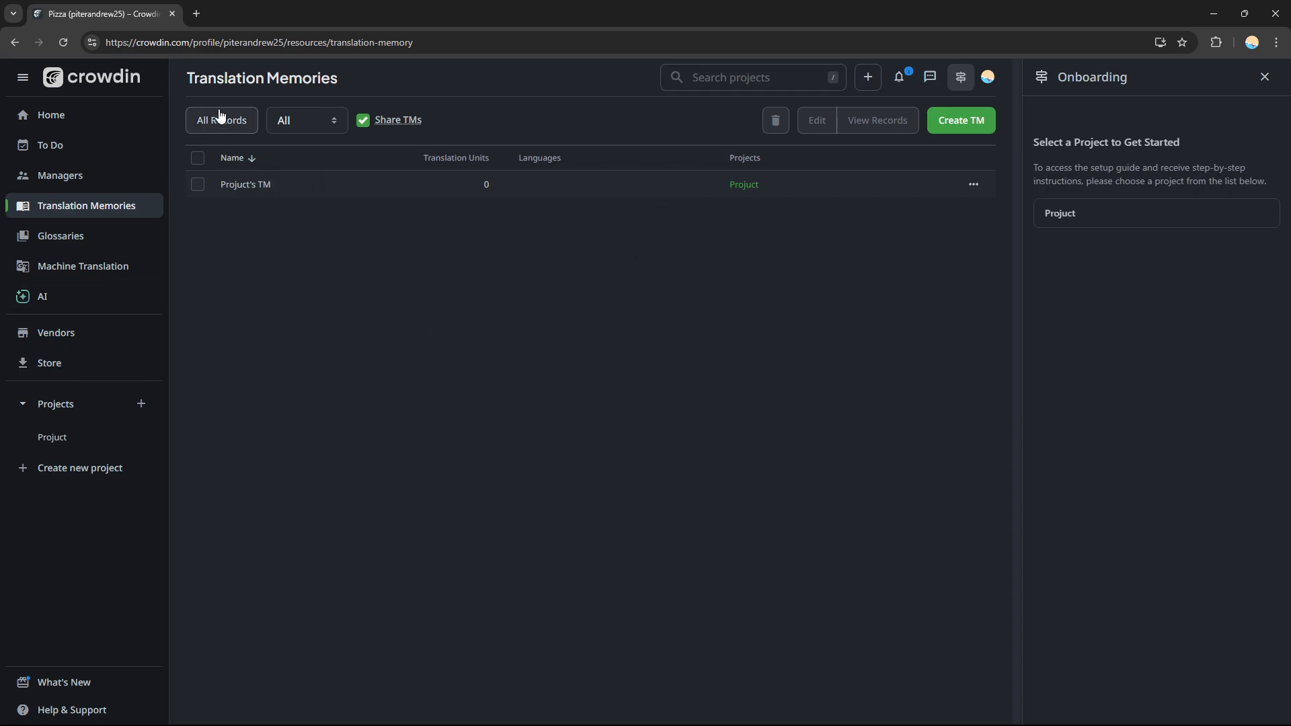
click(974, 129)
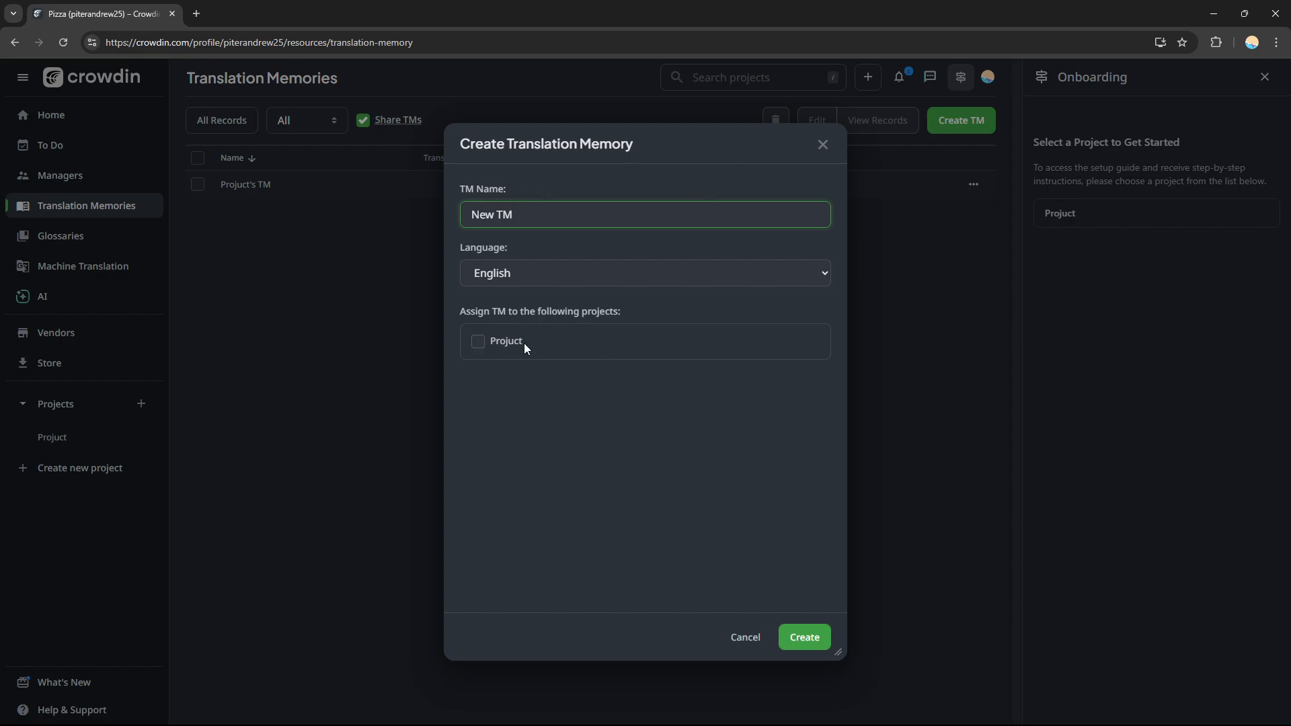
click(479, 344)
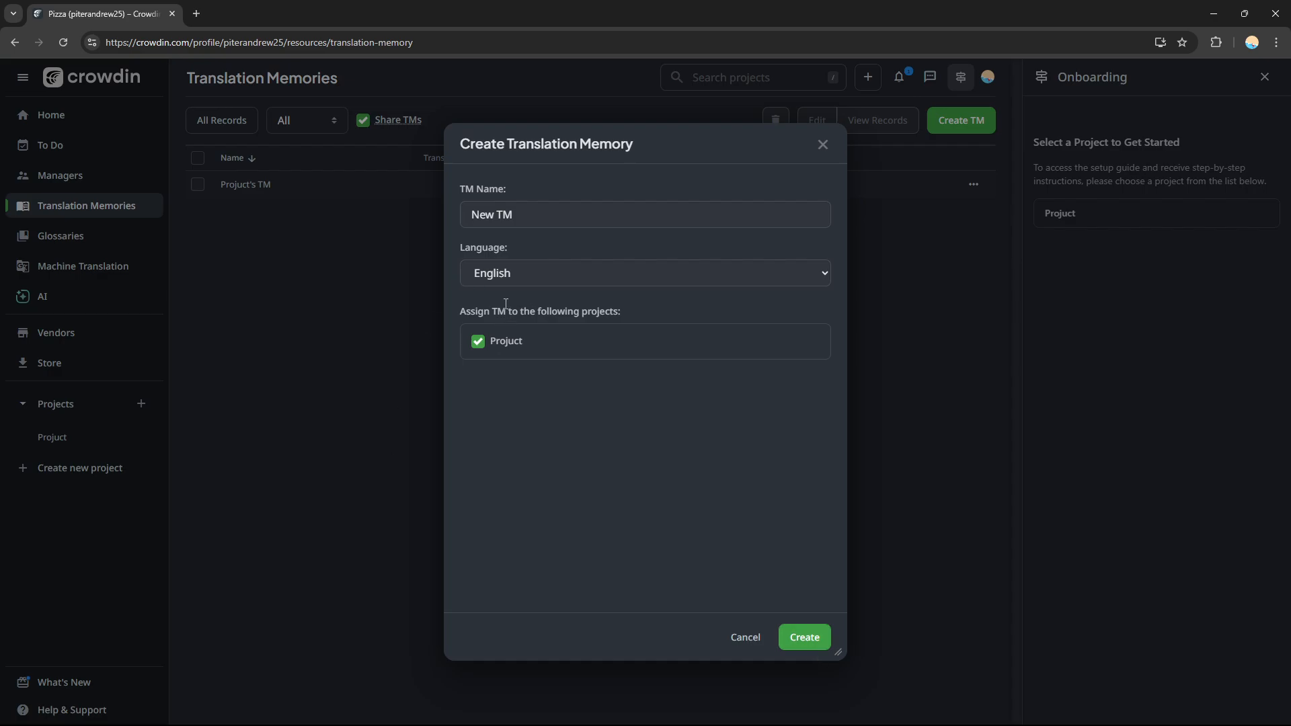
click(806, 644)
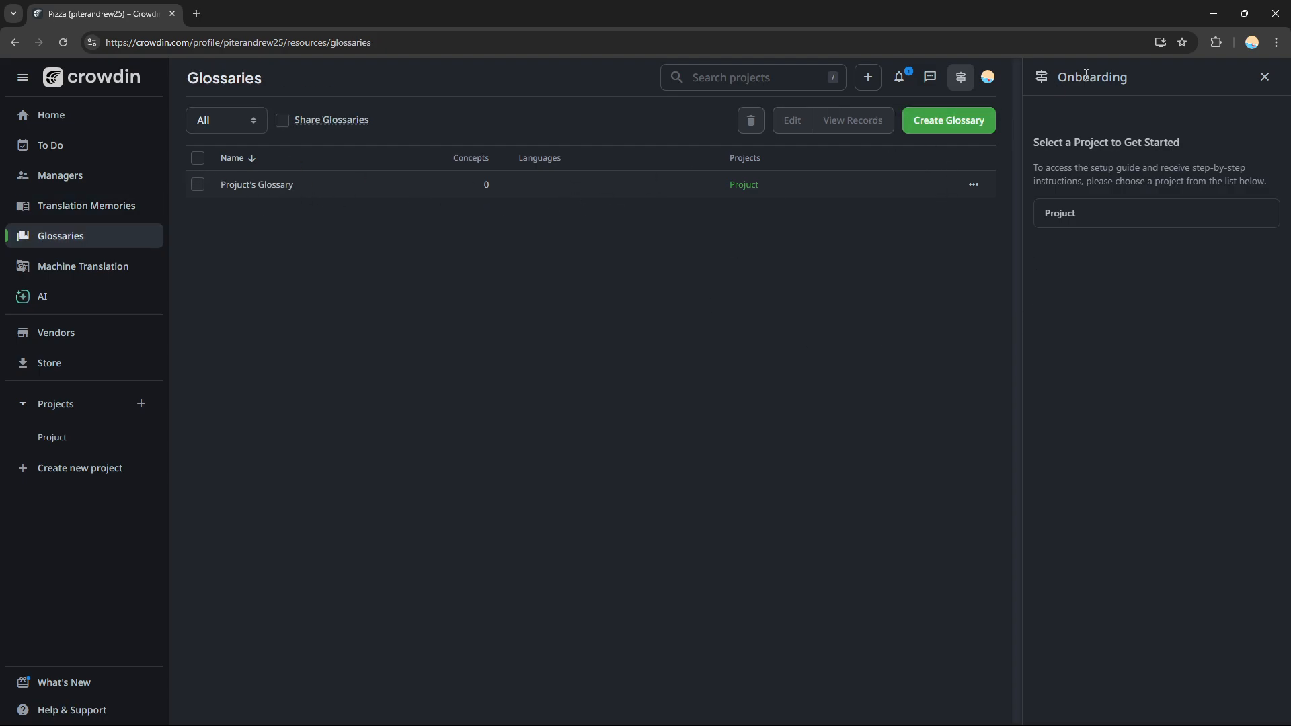
Step: Create an English glossary named New Glossary and assign it to Projuct
click(970, 119)
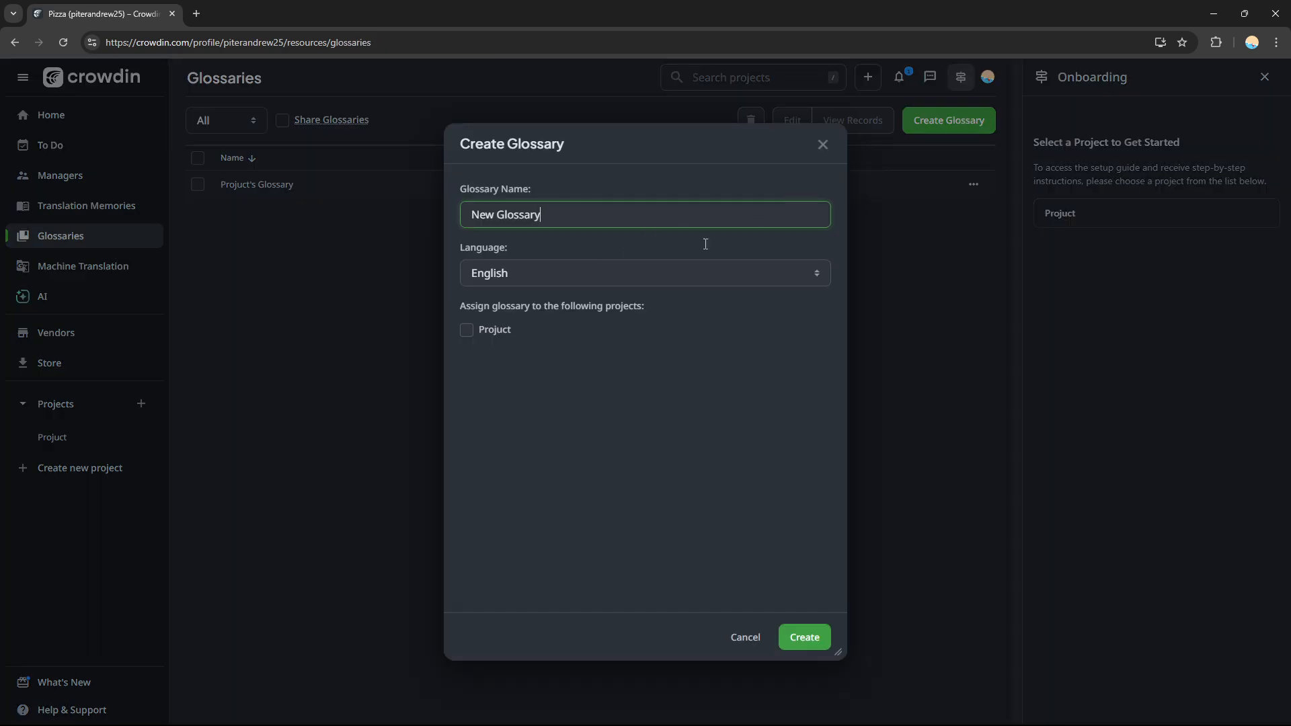
drag(558, 213, 480, 215)
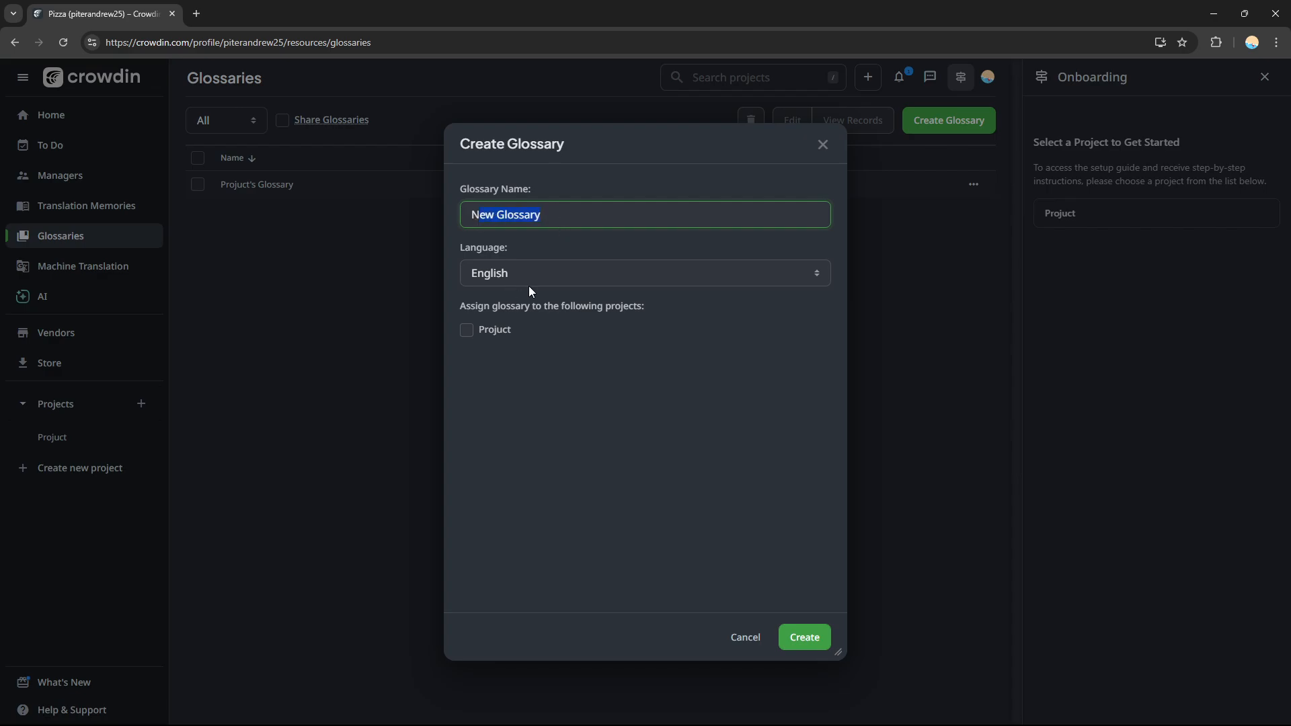
click(467, 334)
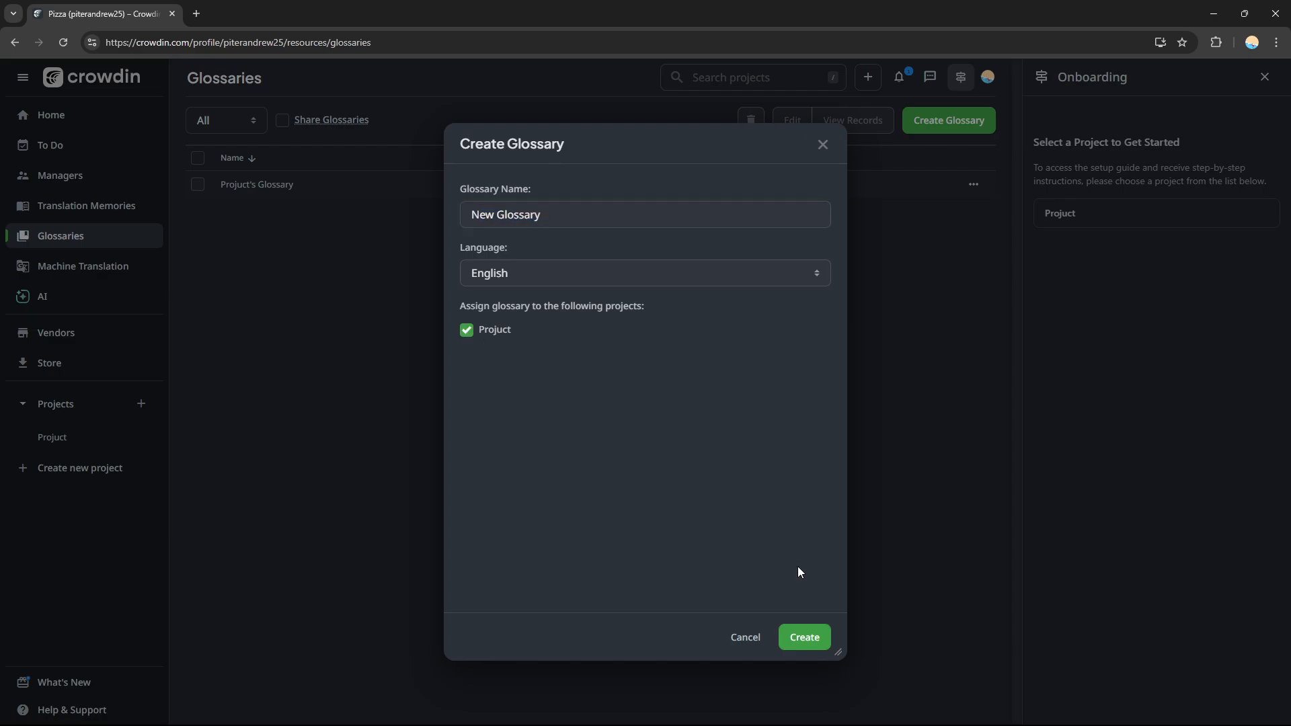
click(805, 636)
Step: Review the available machine translation engines and the Google Translate engine's settings, and return to the engine list
click(79, 269)
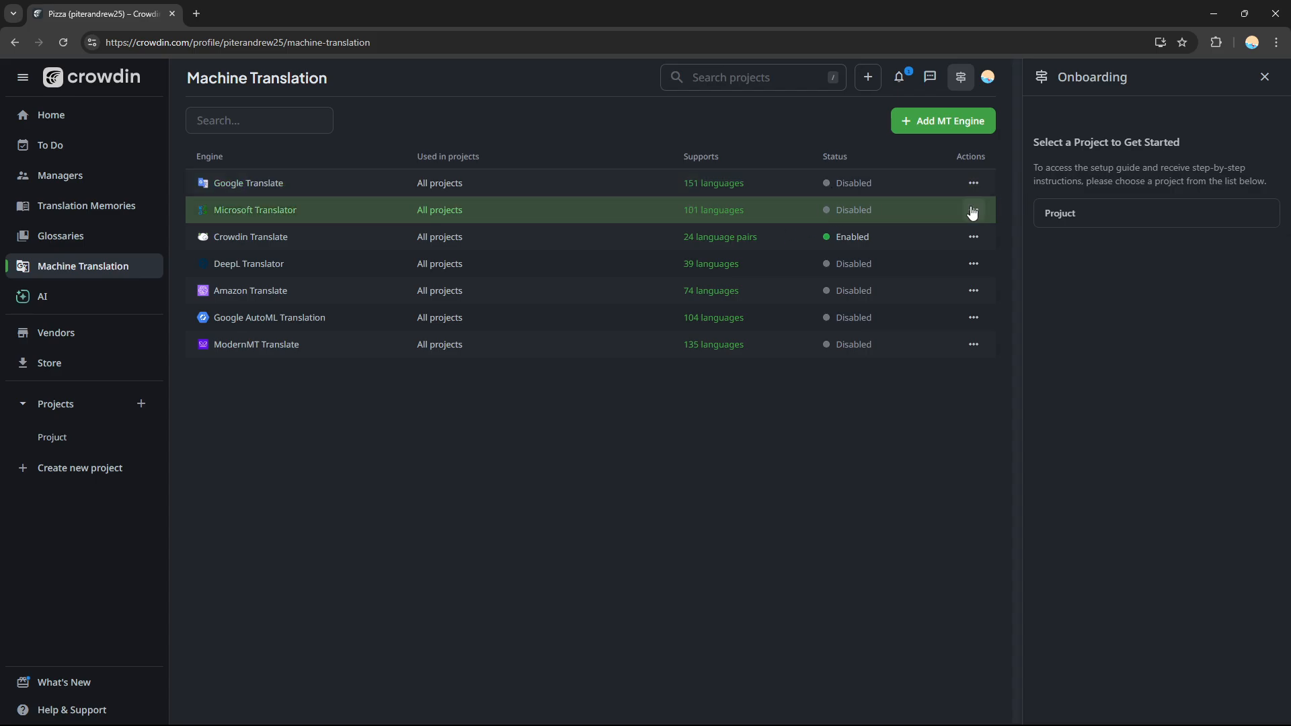
click(973, 184)
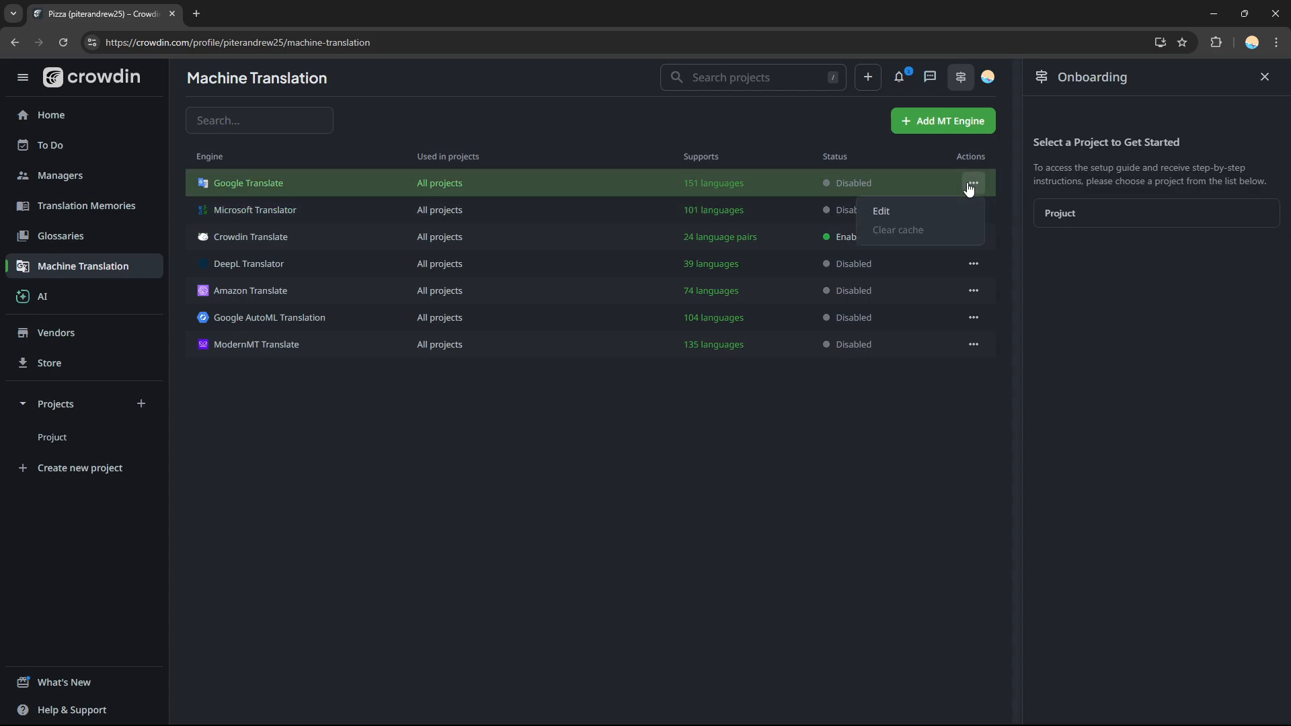
click(898, 213)
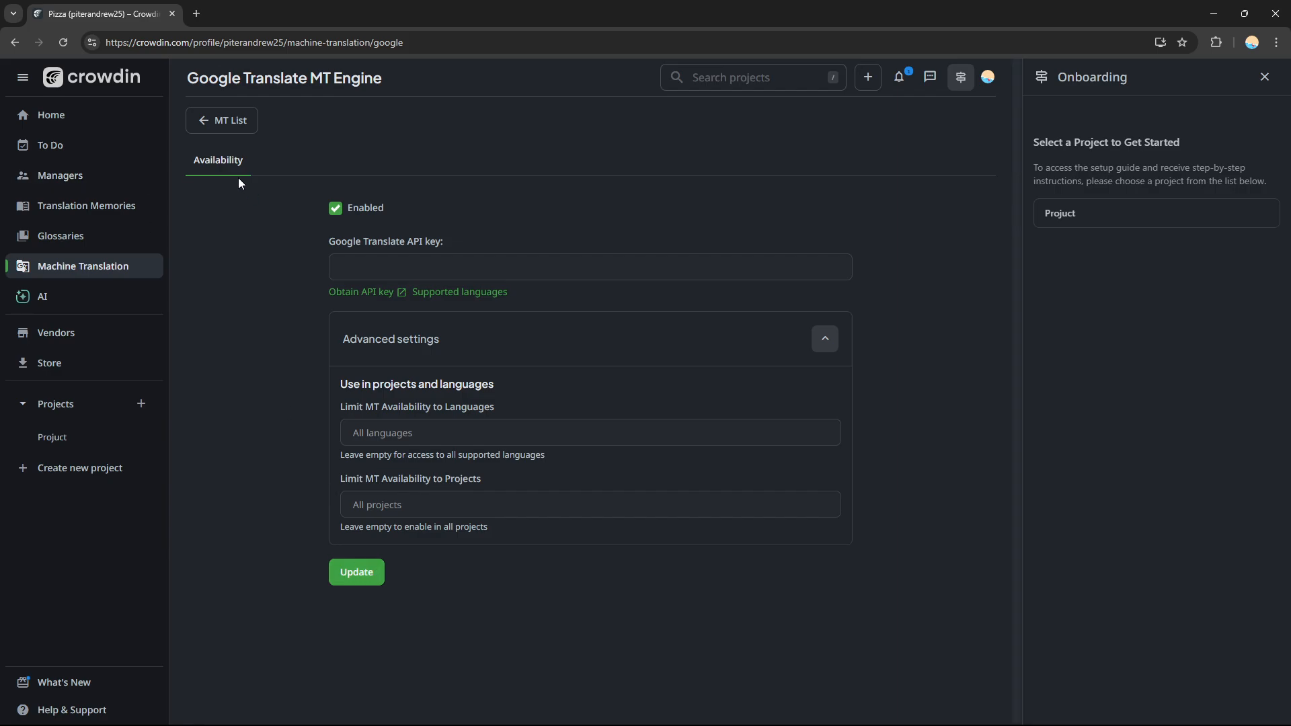
click(203, 122)
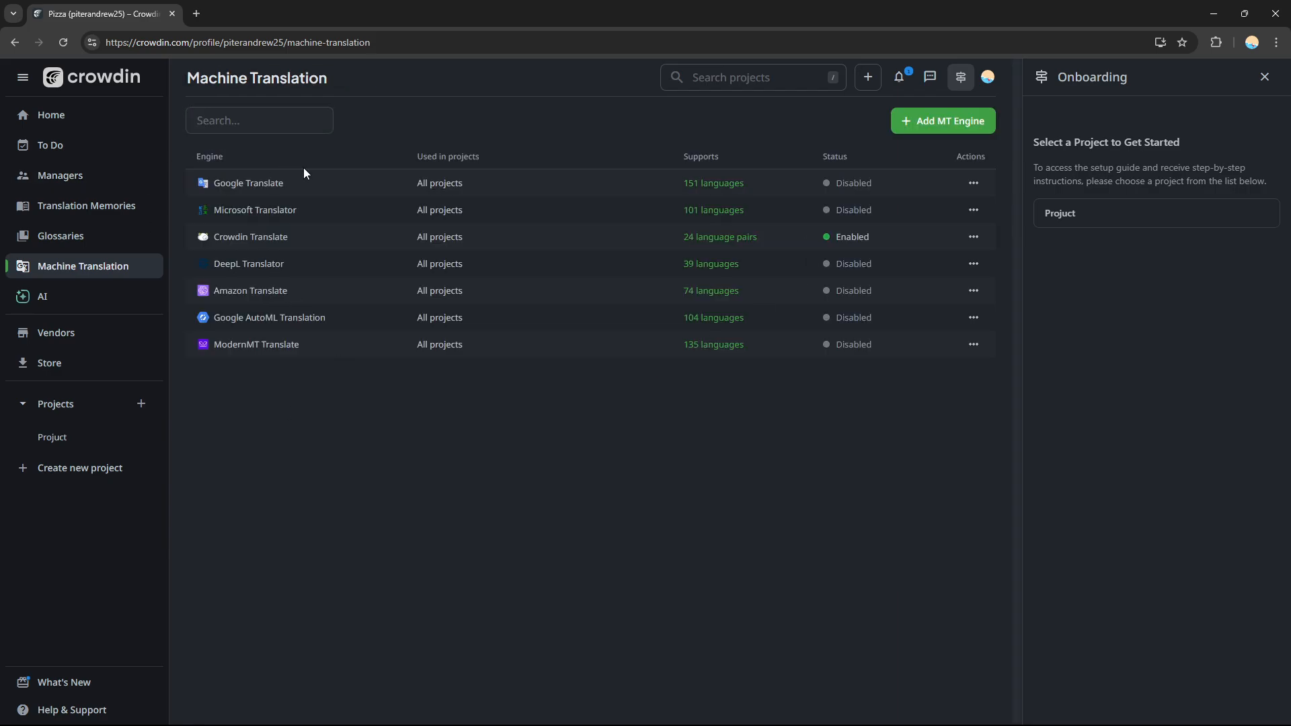
Step: Browse the recommended translation vendors and the full vendor list with its descriptions
click(56, 337)
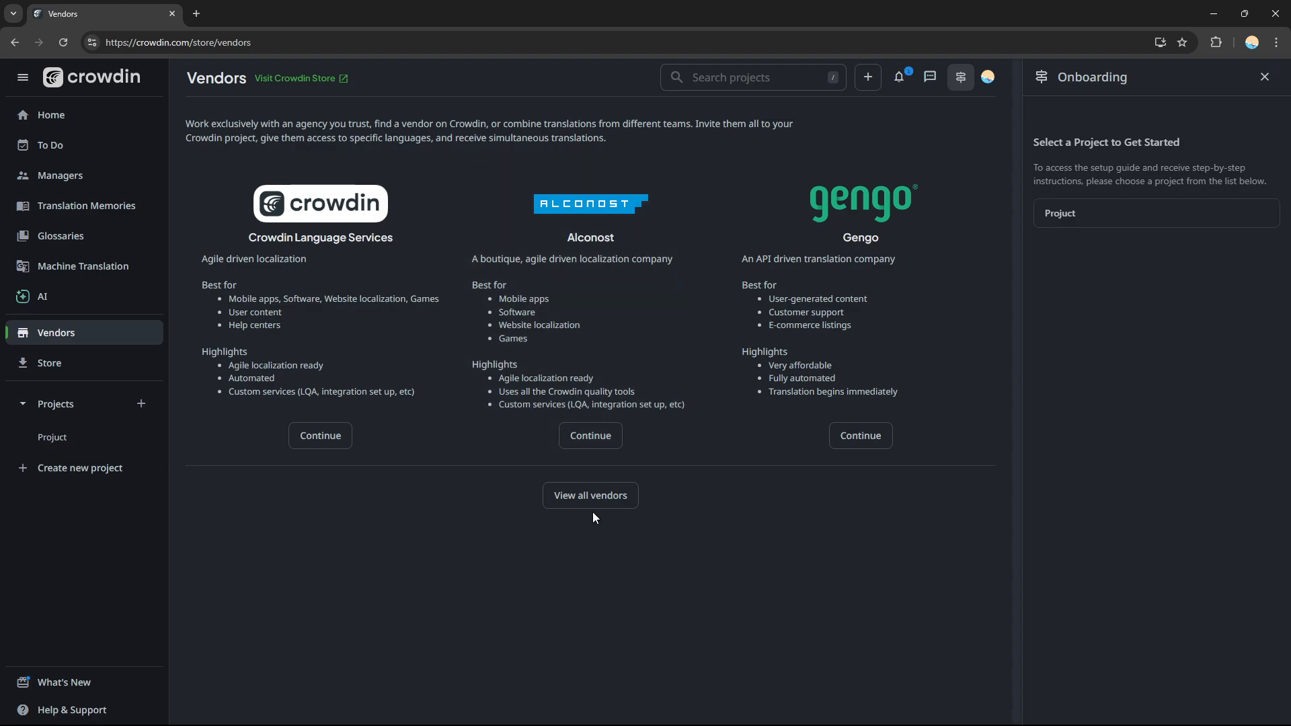
click(617, 491)
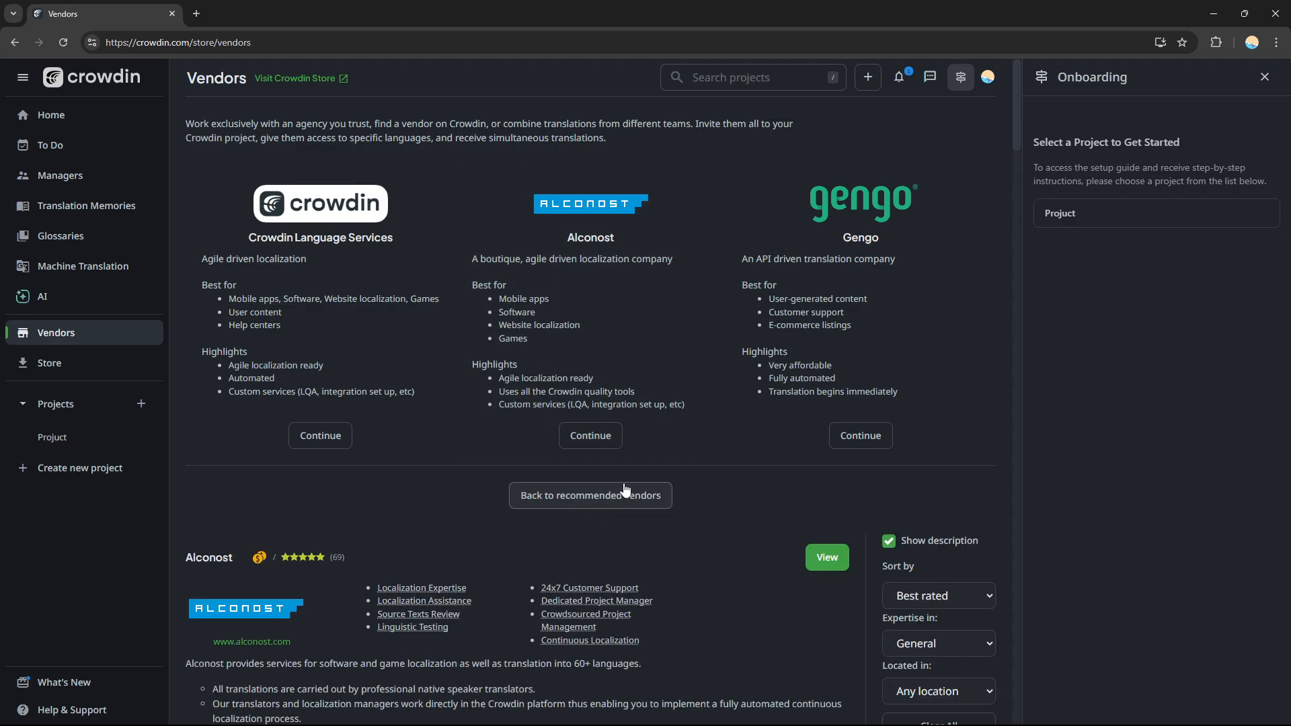
drag(1018, 139, 1070, 317)
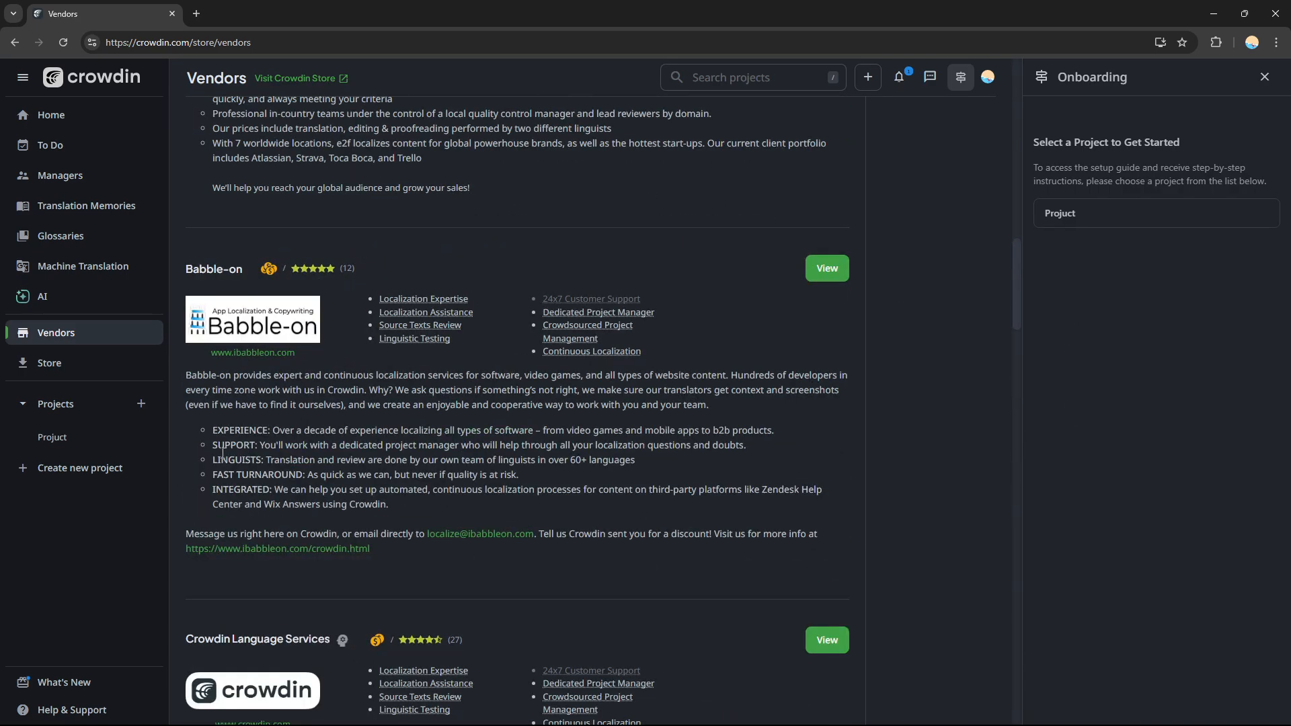
Step: Browse the store's Apps & Integrations and Editor Themes, and collapse and restore the navigation sidebar
click(107, 361)
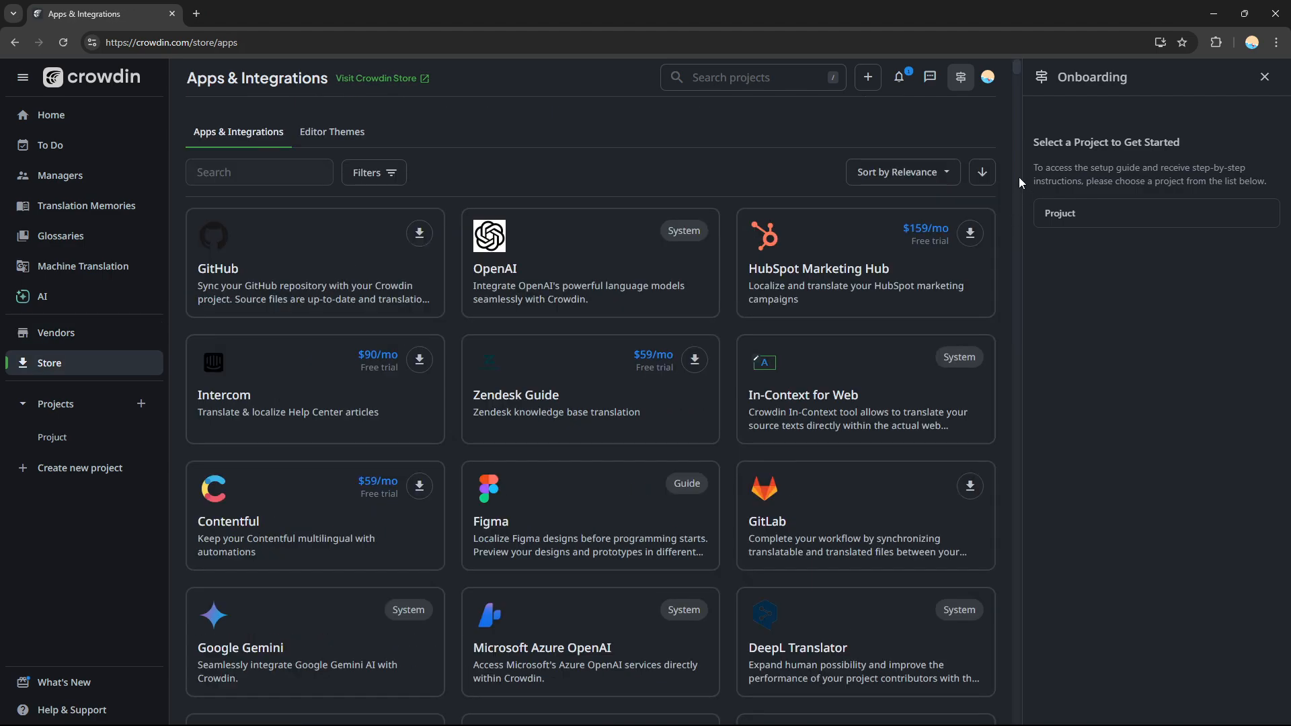
mouse_move(1018, 73)
mouse_down()
mouse_move(1031, 367)
mouse_move(1017, 67)
mouse_up()
click(336, 133)
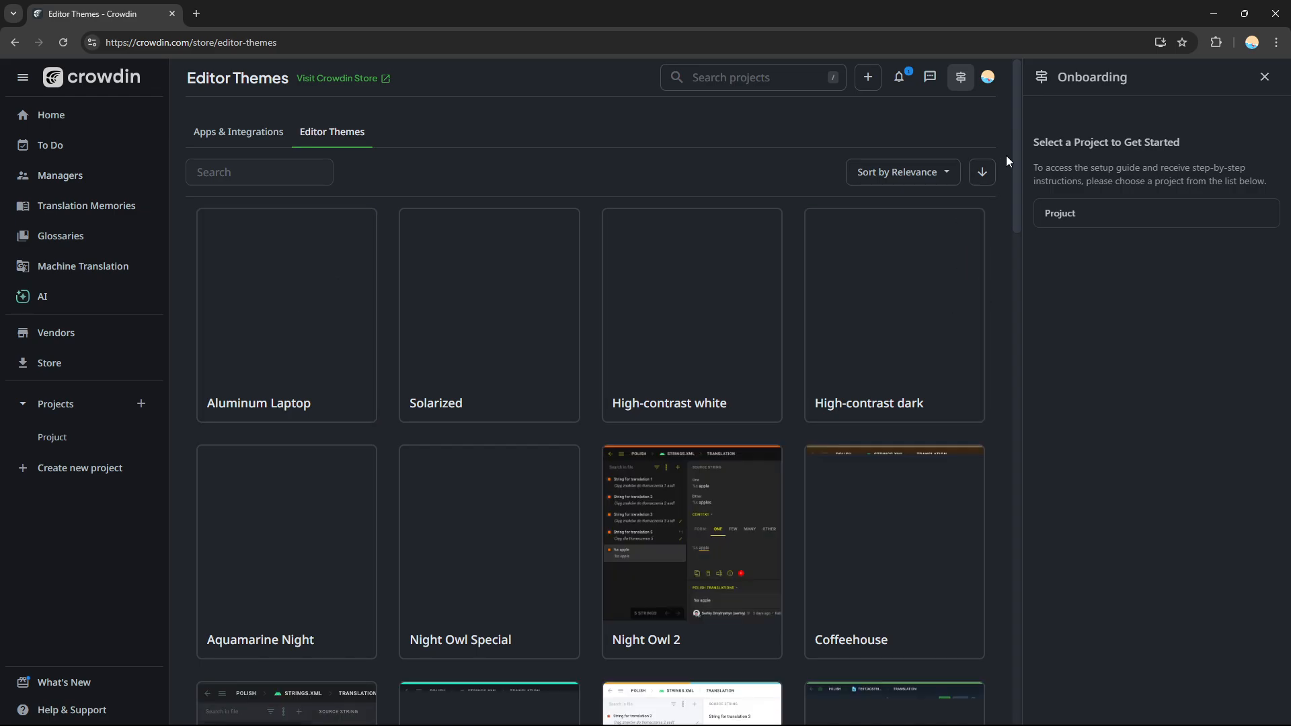
drag(1018, 148, 1055, 71)
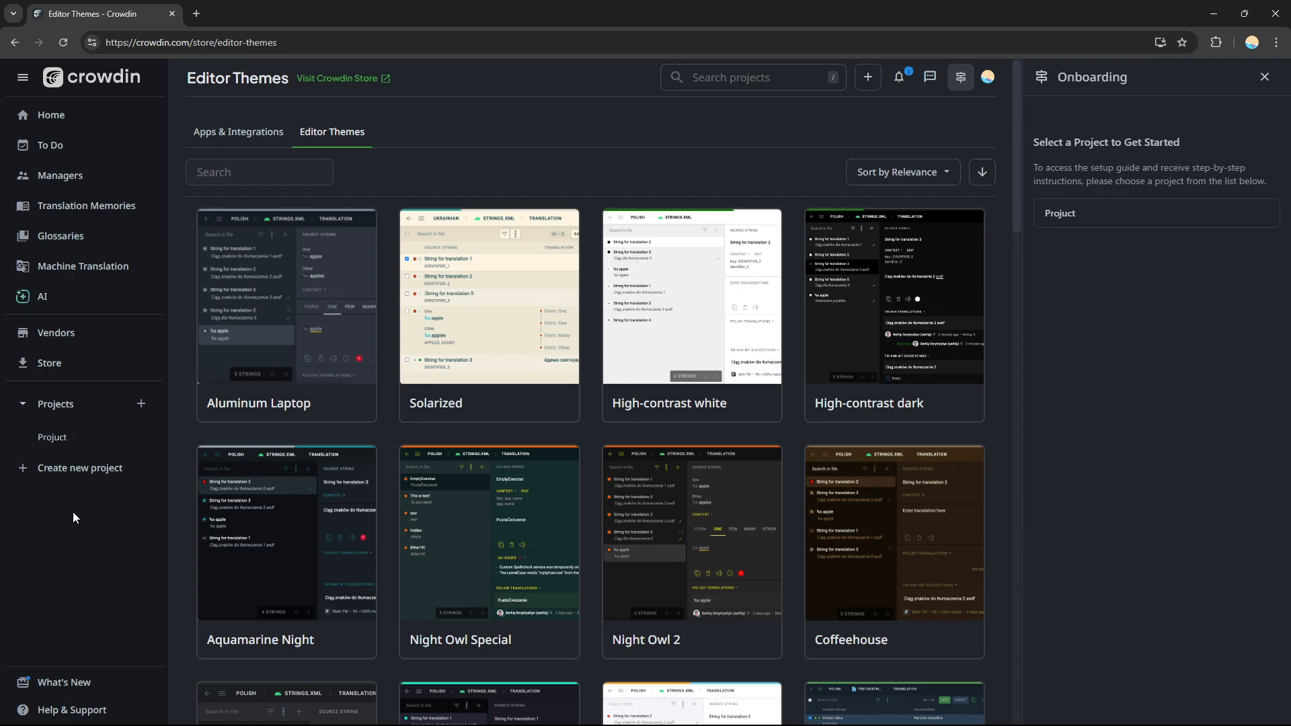
click(23, 77)
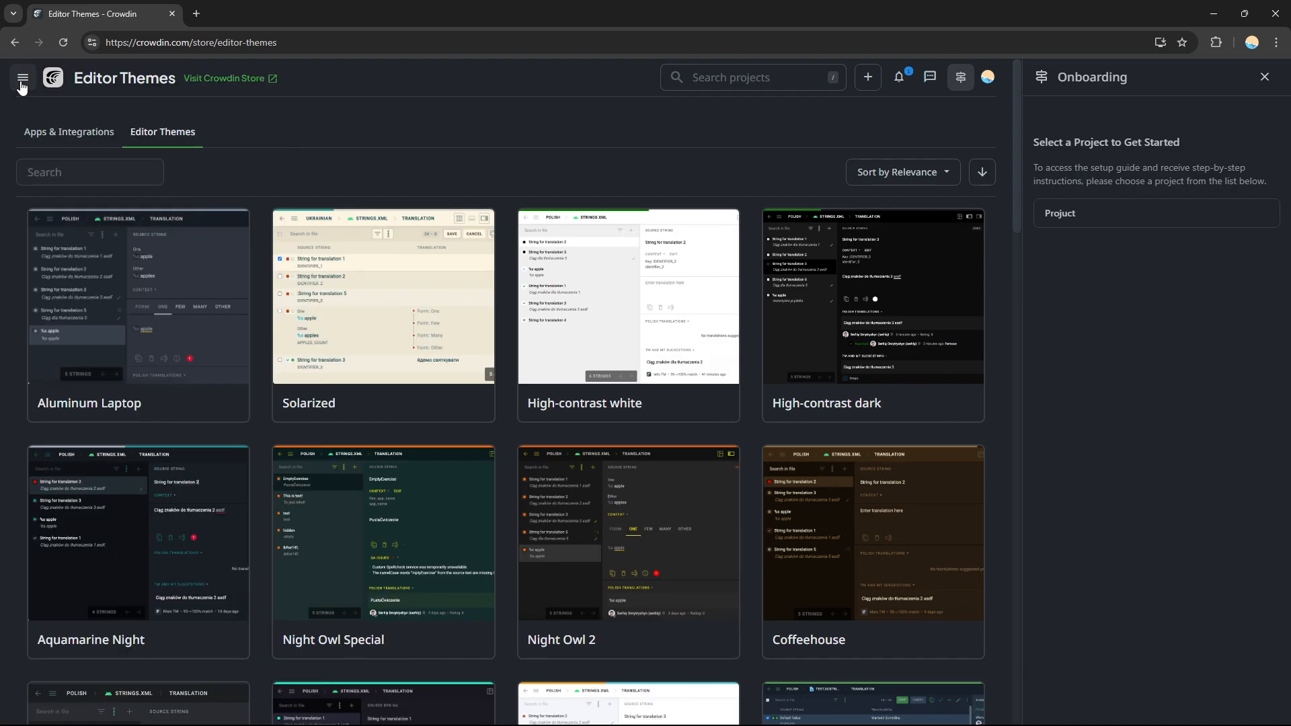
click(24, 78)
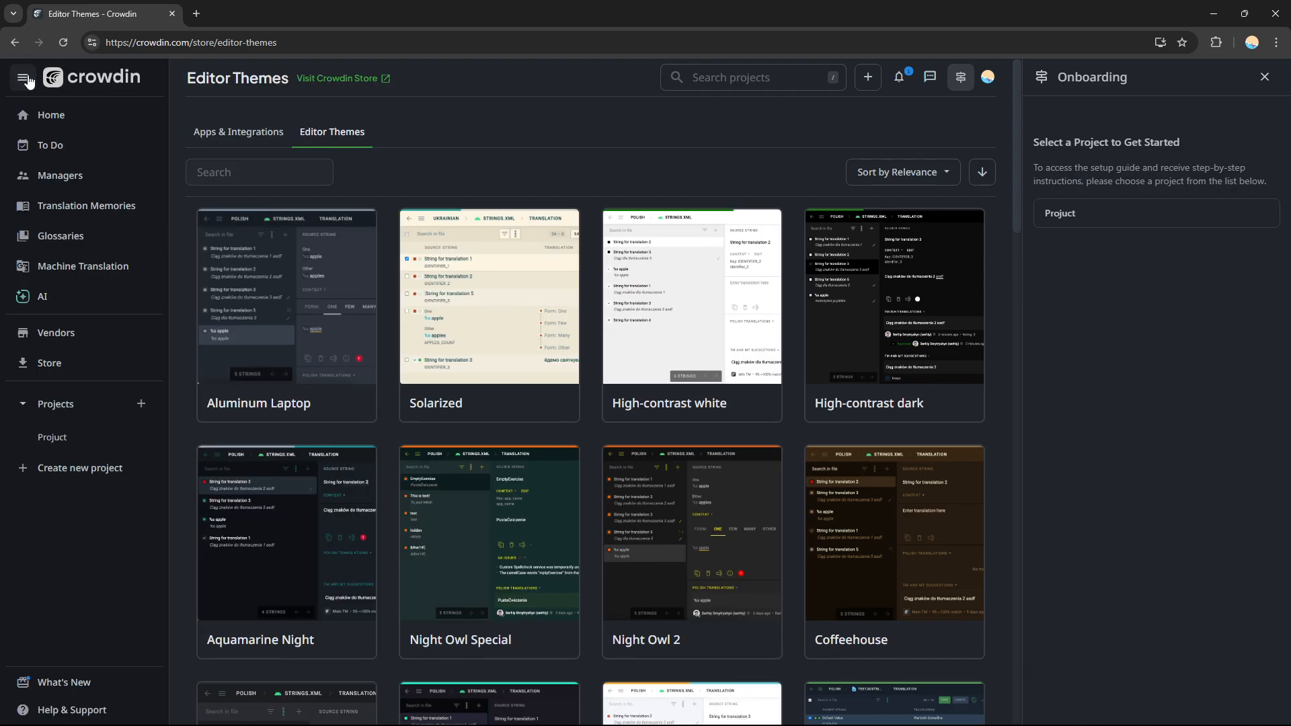